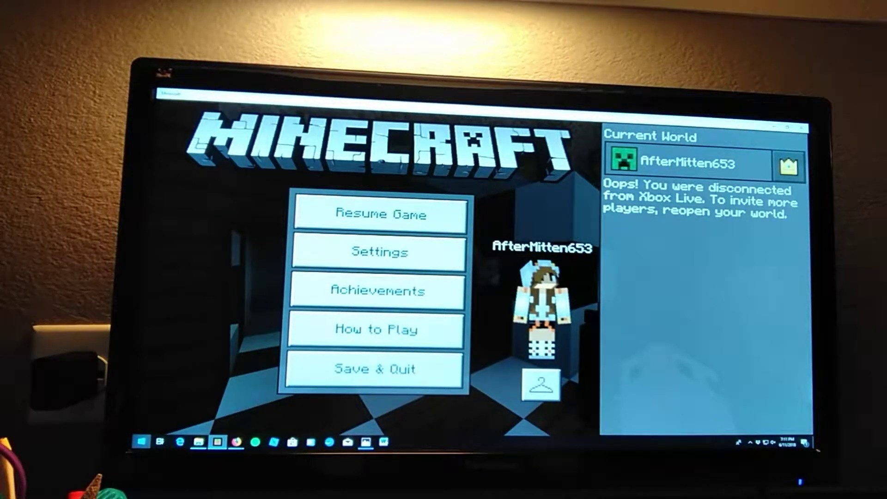
Resume the game from the pause menu, returning inside the checkered-floor house
click(380, 214)
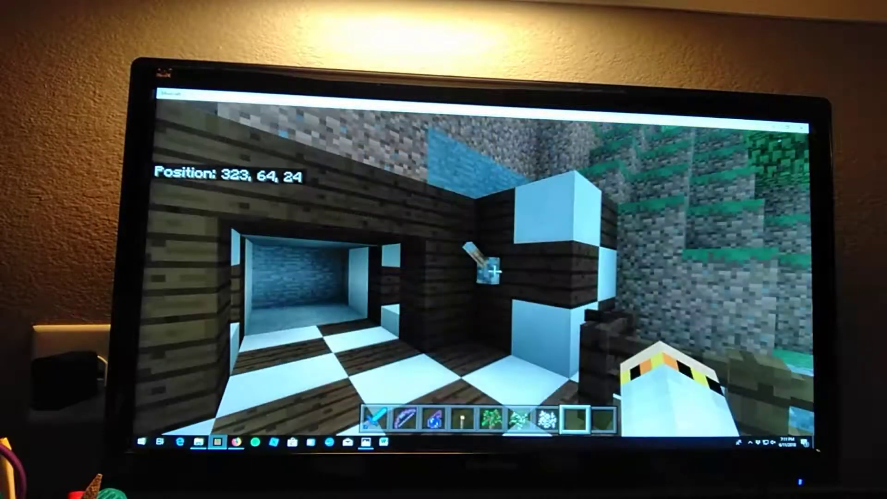
Walk out along the checkered bridge and look down at the grass beside it
key(w)
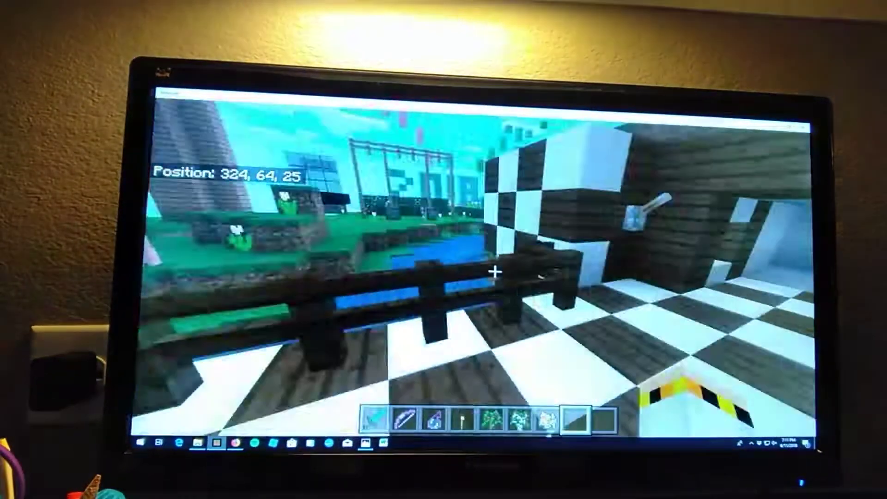
key(w)
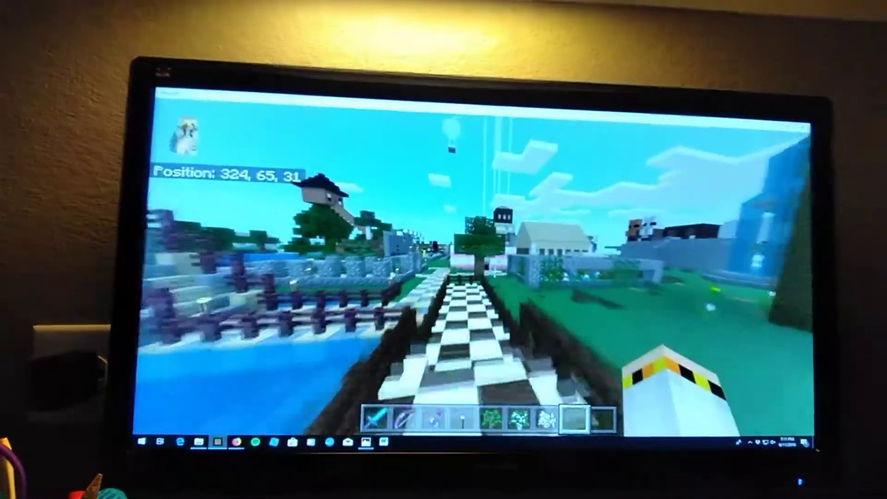
key(w)
key(w)
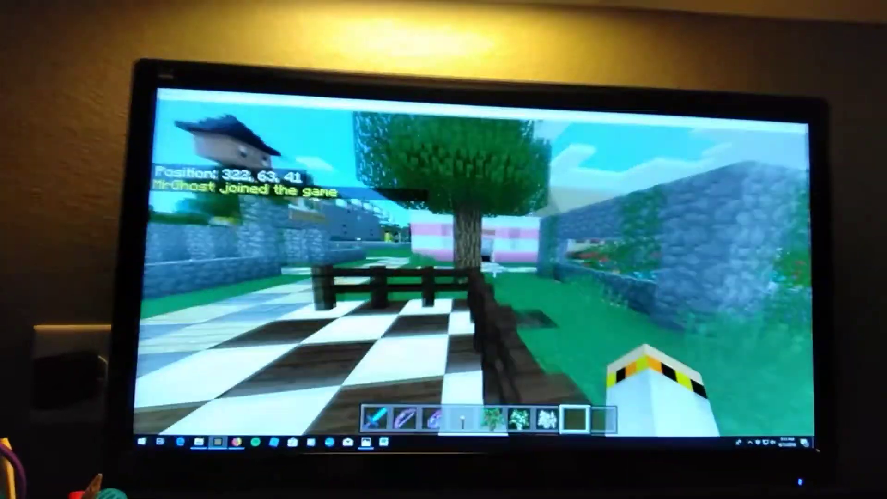
scroll(495, 272, down, 2)
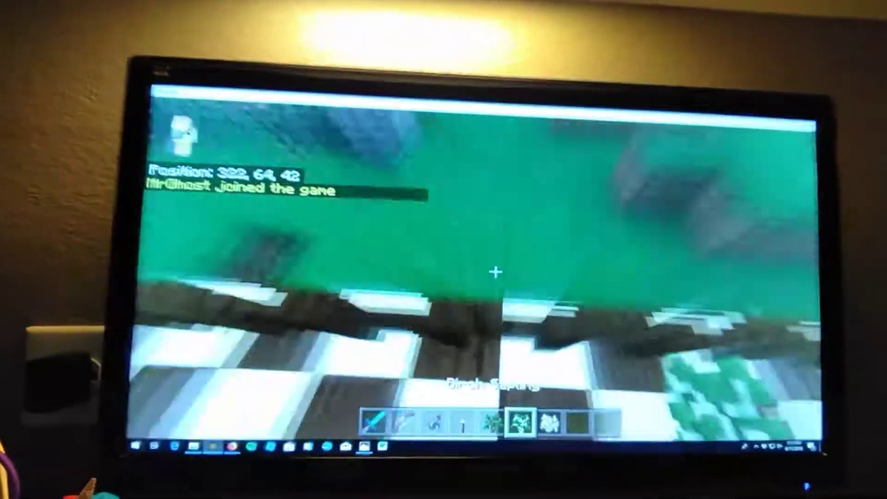
key(w)
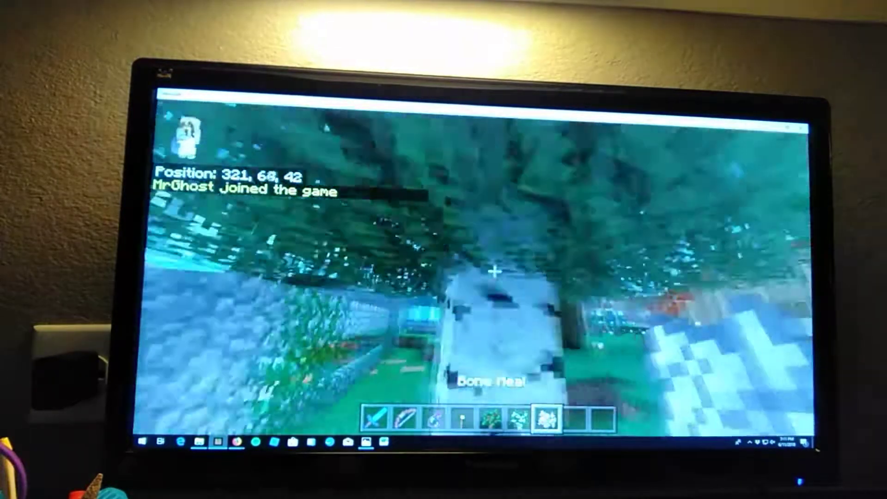
key(w)
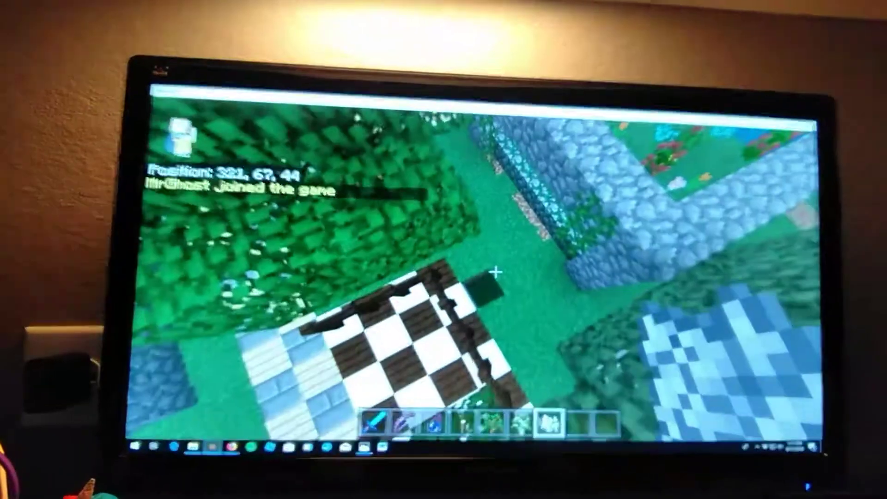
scroll(494, 273, up, 1)
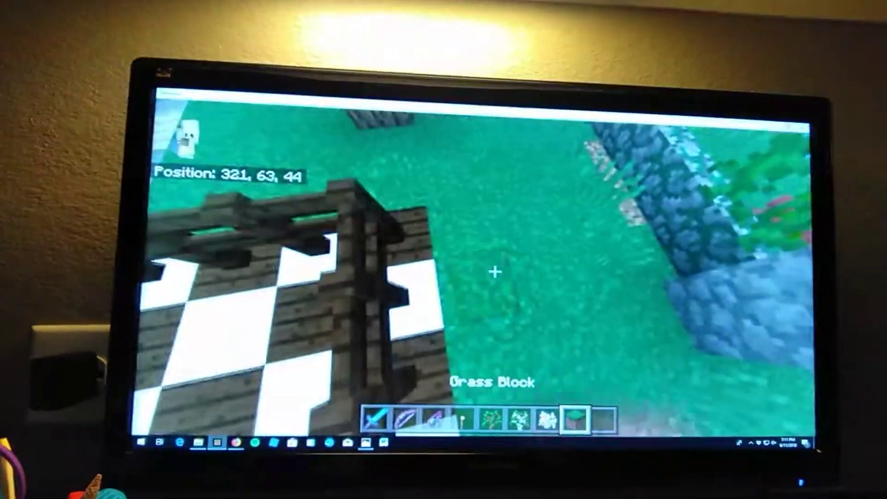
Grow birch trees on the grass, fly around them, and open the creative inventory
key(w)
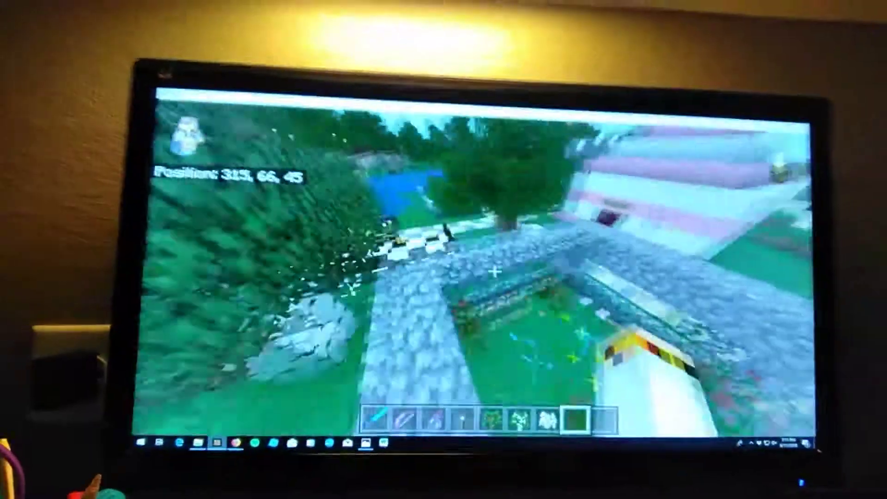
key(w)
scroll(494, 272, down, 1)
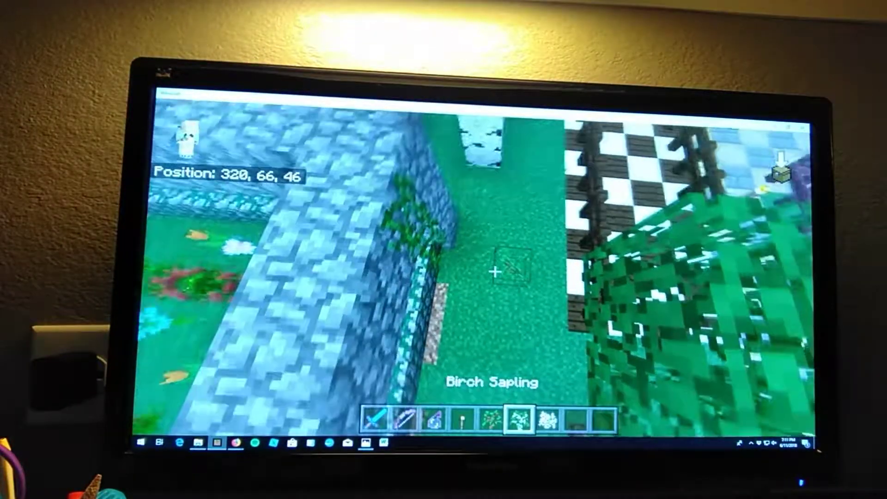
key(w)
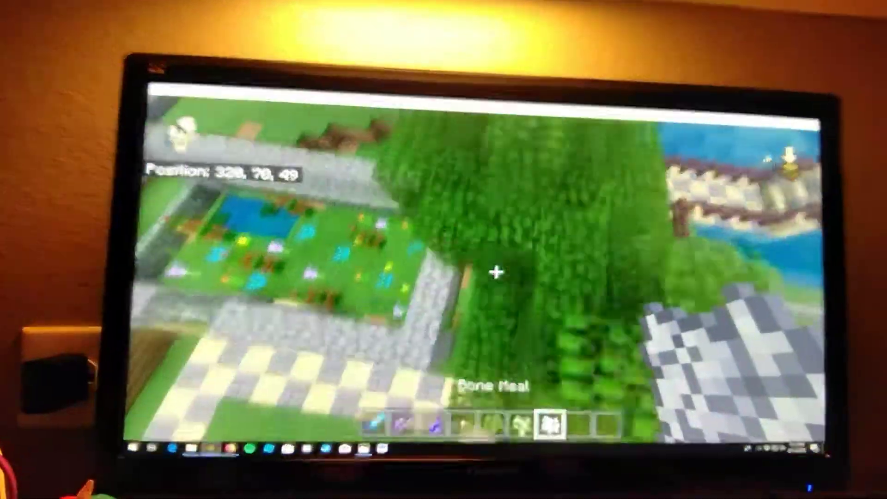
key(w)
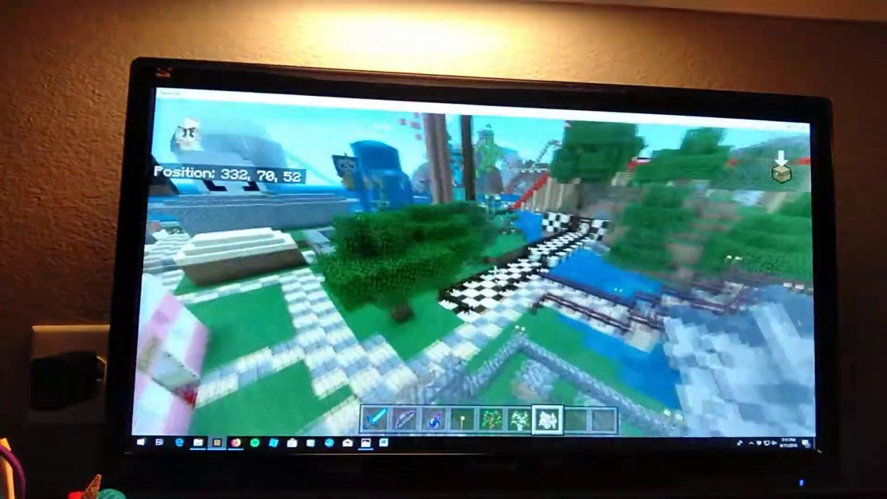
scroll(494, 271, up, 2)
scroll(494, 271, down, 1)
key(w)
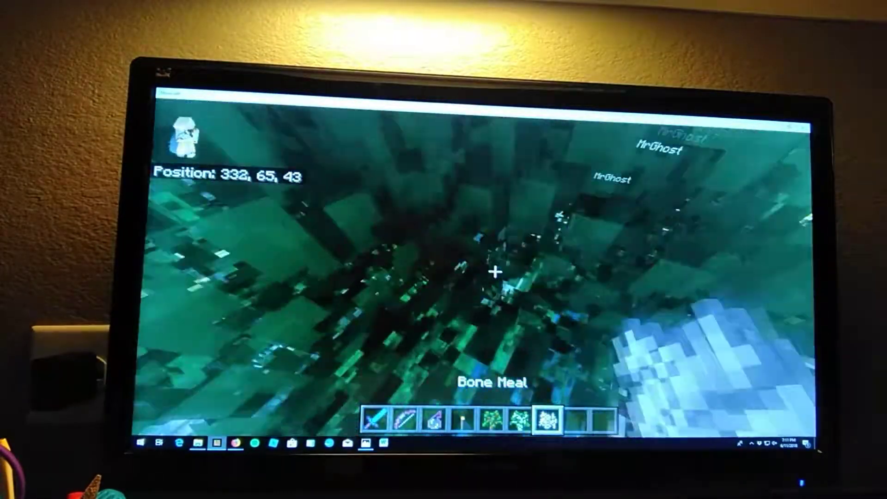
key(w)
key(w)
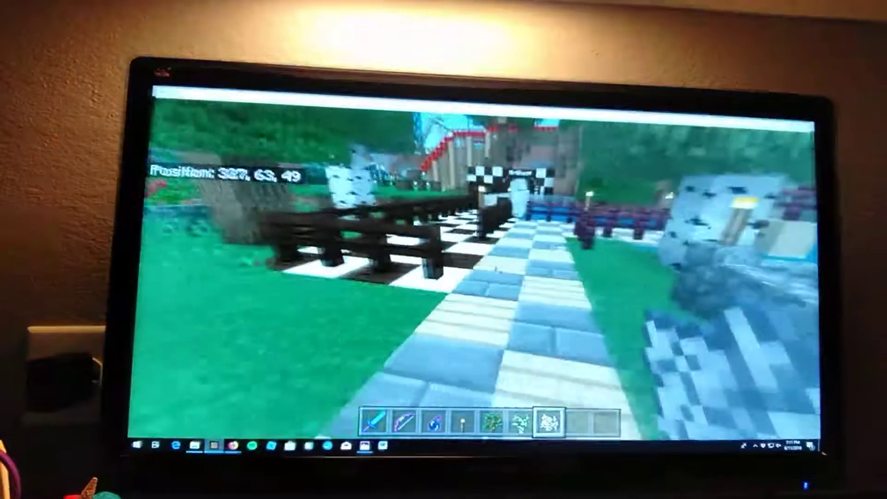
key(e)
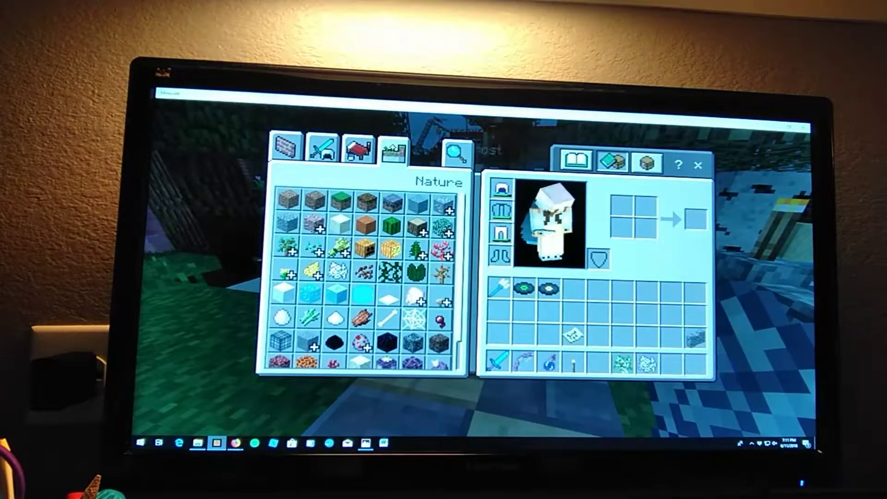
Remove the cobweb from the hotbar and hold up Map 11 to view the village
click(637, 360)
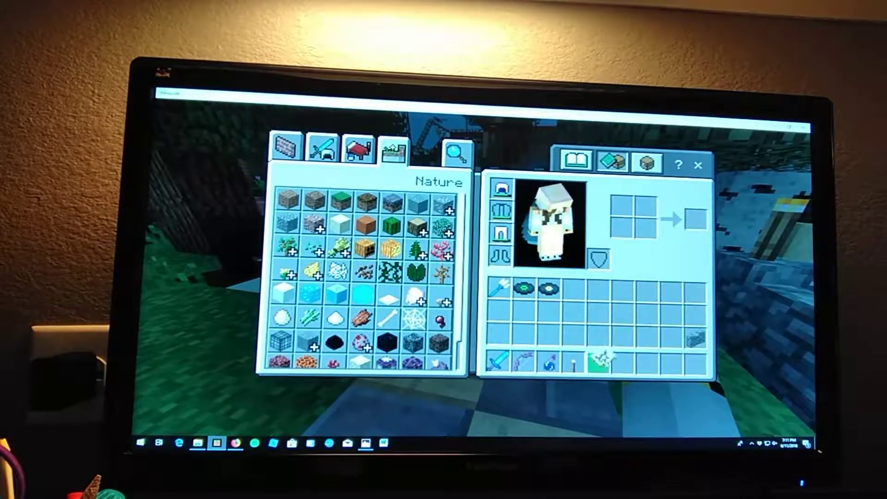
key(Escape)
key(5)
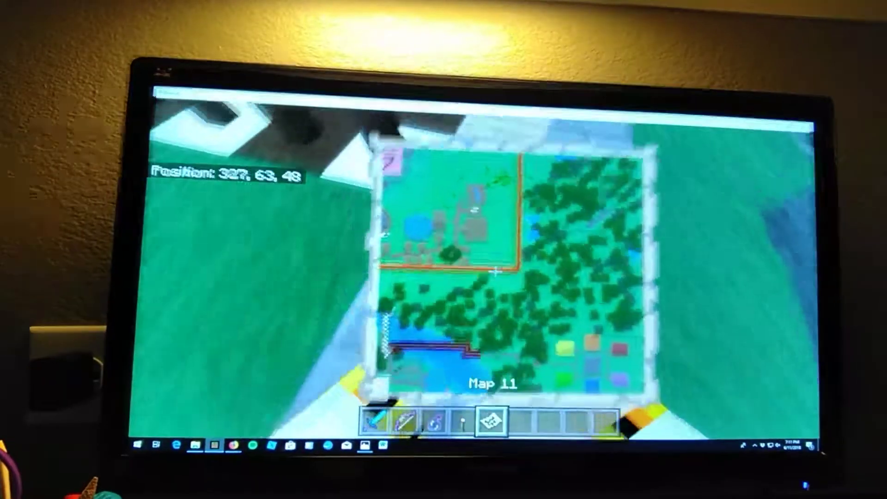
key(a)
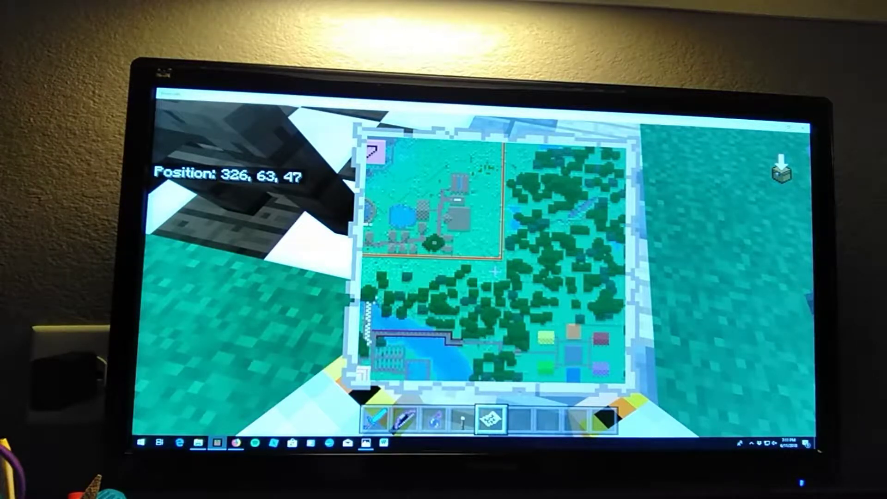
key(7)
Fly down to the grass near the bridge and pick a grass block into hand
key(w)
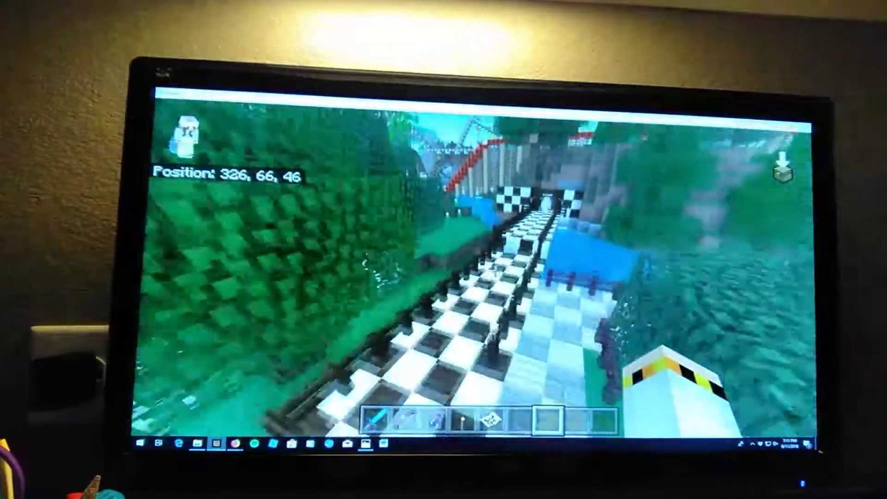
key(w)
middle_click(496, 272)
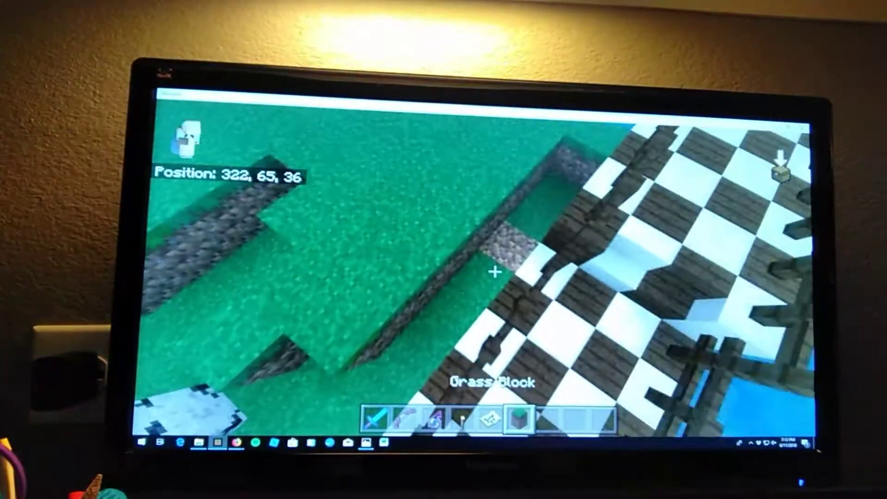
Check Map 11 again, then fly back through the corridor into the stone room
key(4)
key(5)
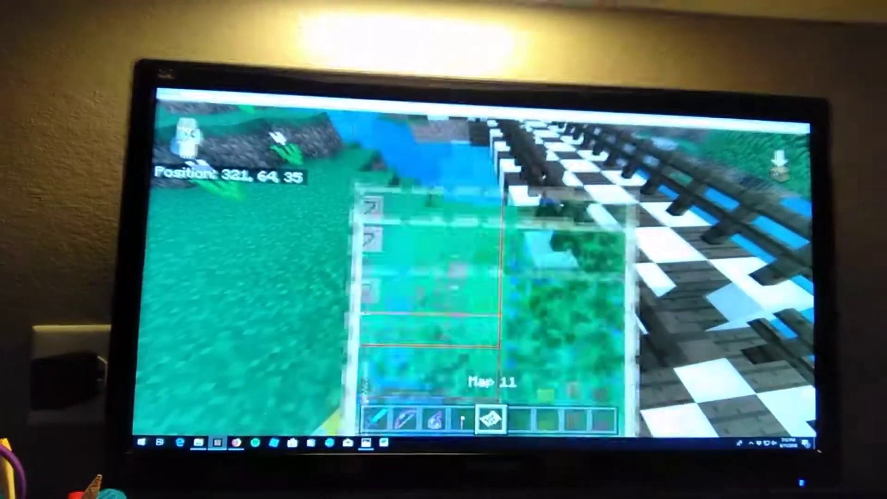
key(7)
key(w)
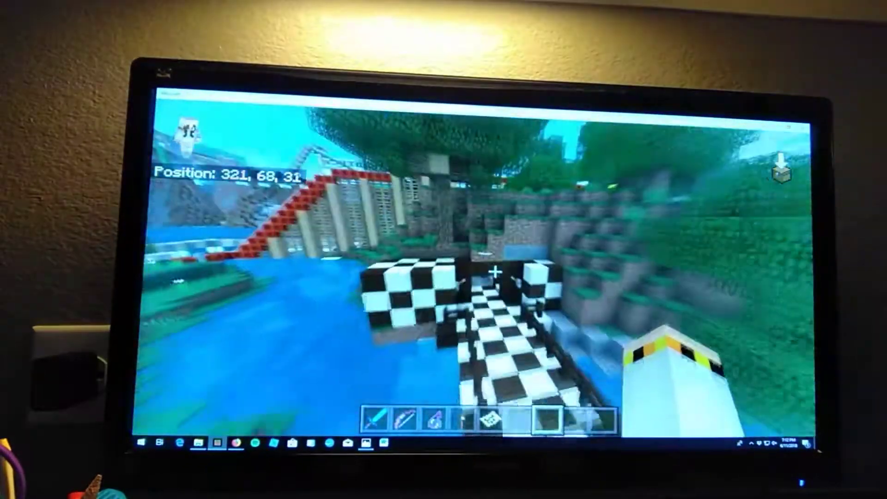
key(w)
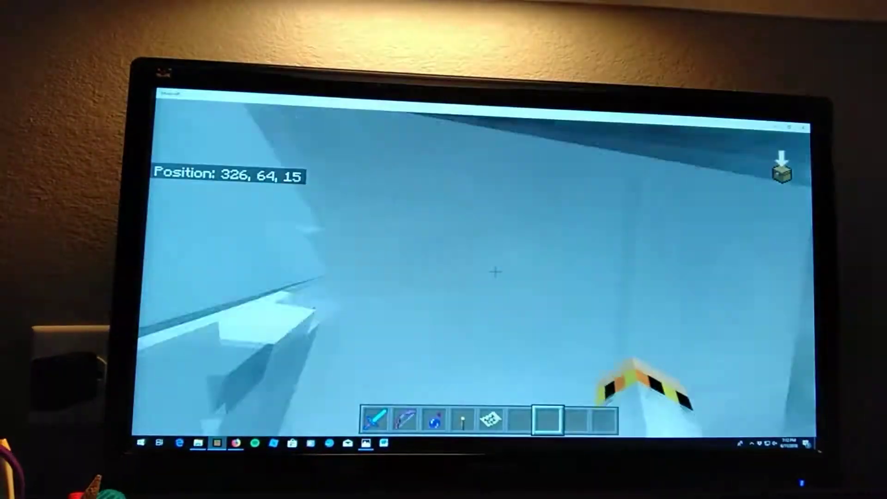
Look around the stone room, briefly opening and closing the creative inventory
key(a)
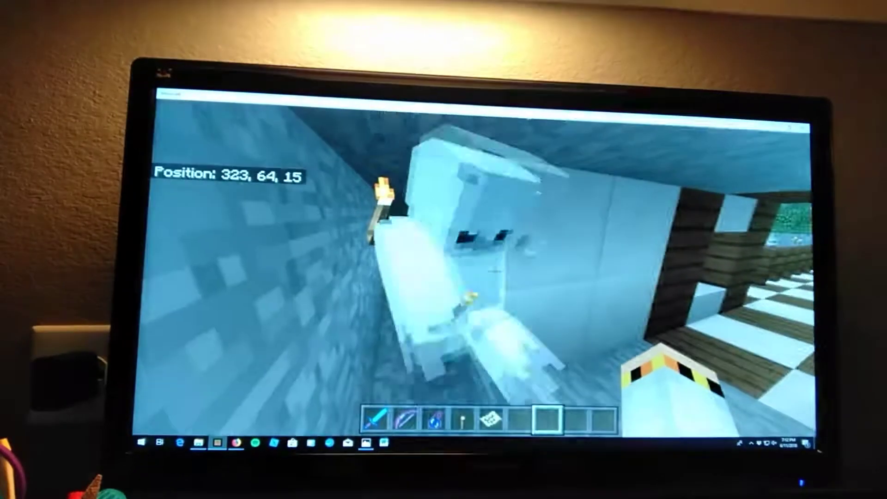
key(e)
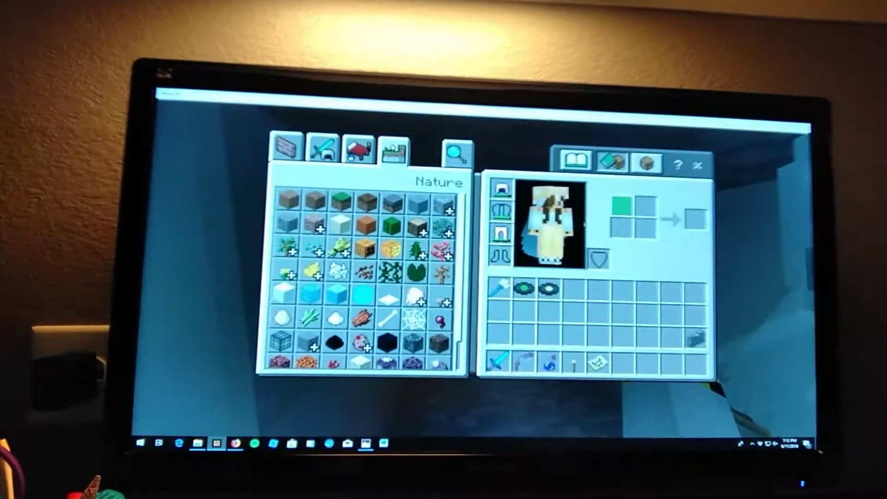
key(Escape)
key(w)
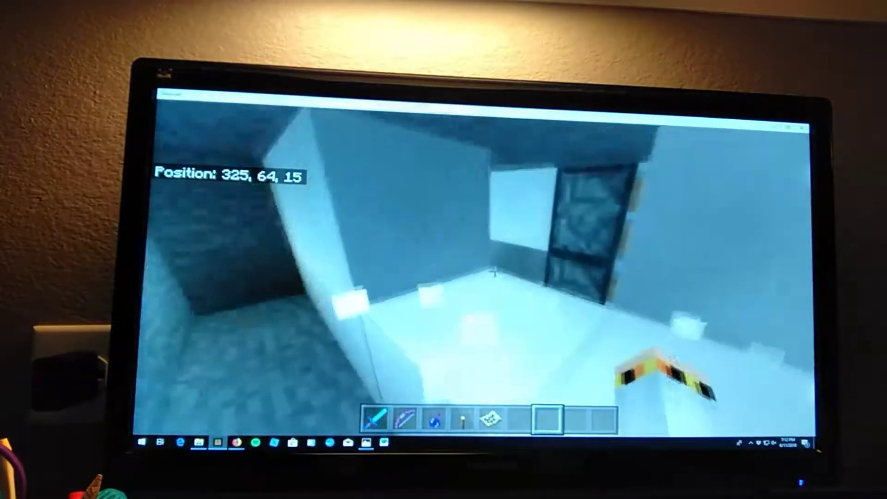
Walk down the quartz corridor and turn to face the white quartz wall
key(w)
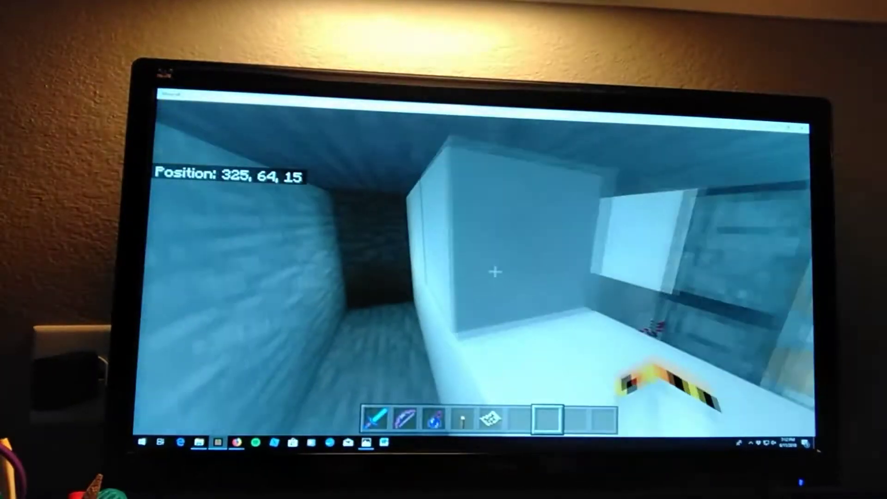
key(w)
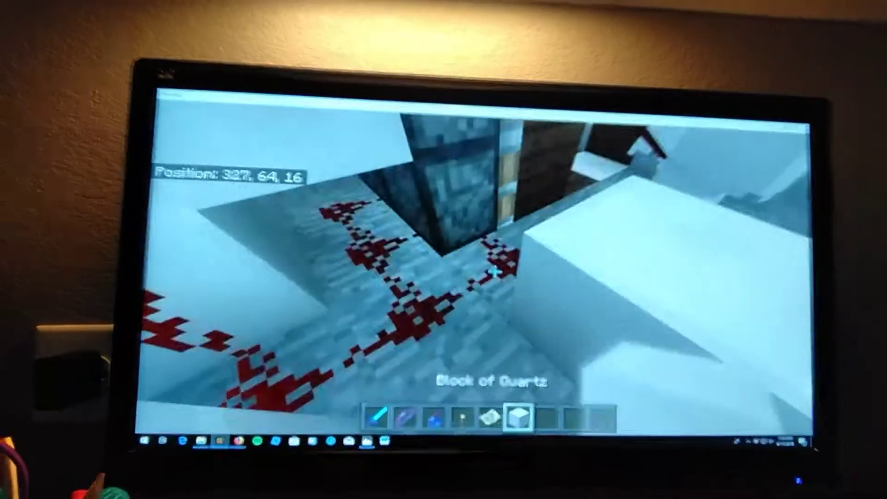
key(w)
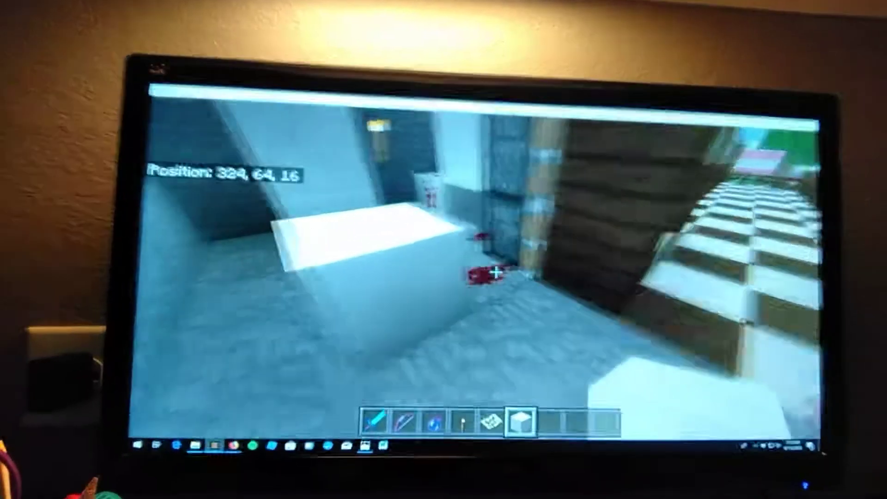
key(w)
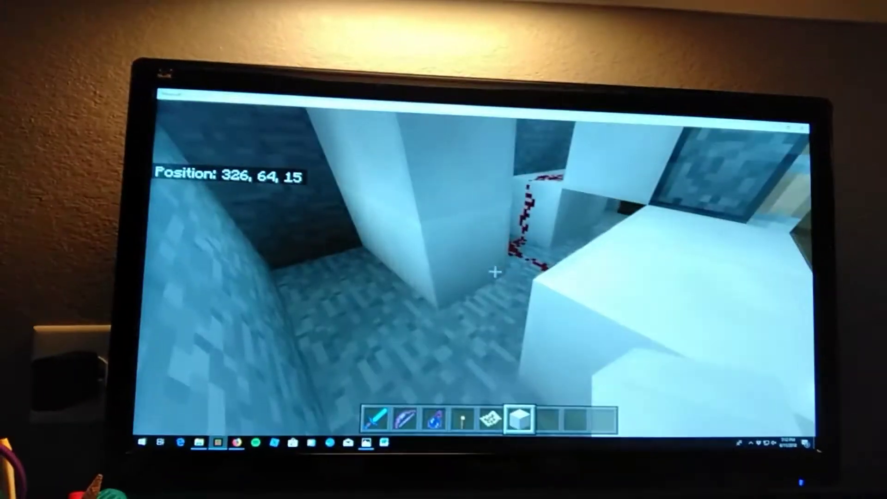
key(w)
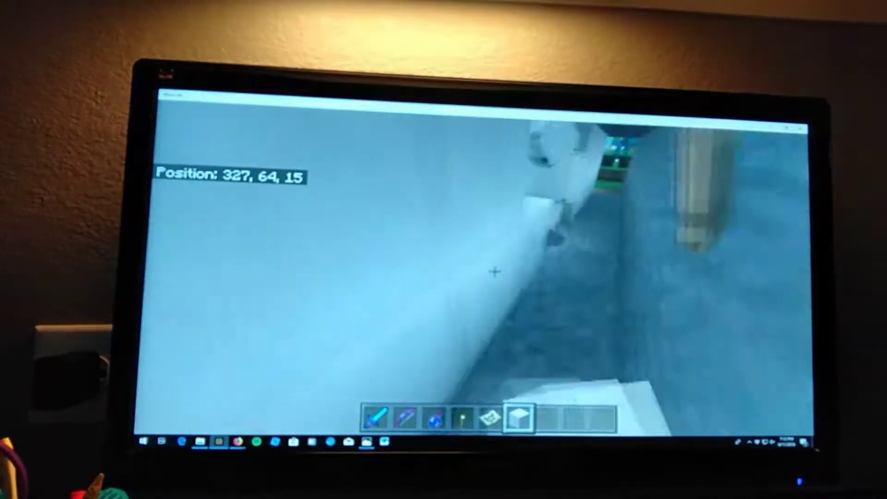
key(w)
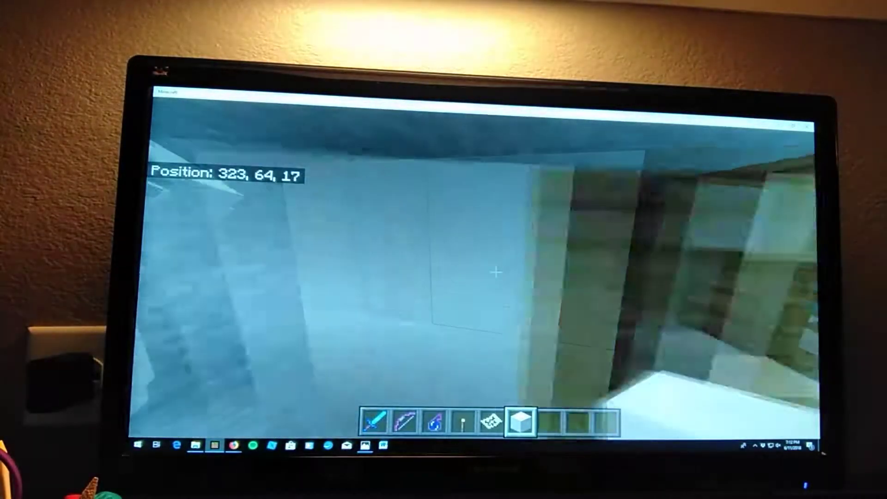
key(w)
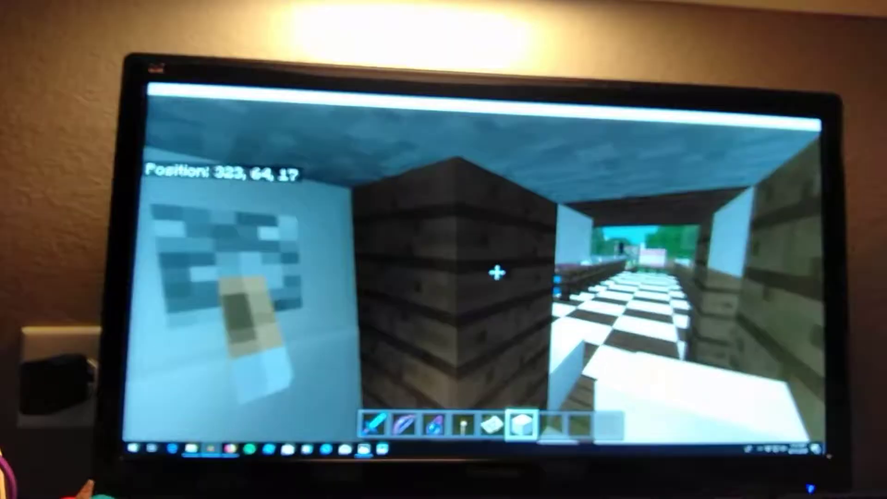
key(w)
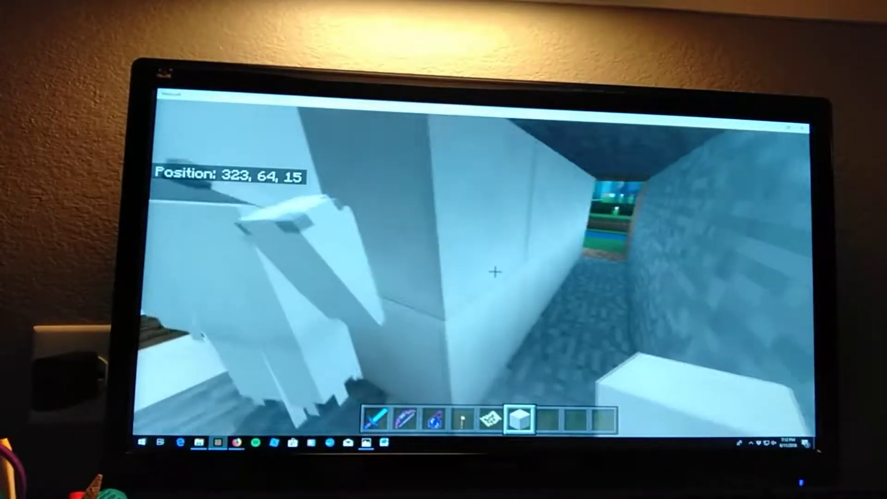
Break a quartz block from the wall, walk back toward the doorway, and open the inventory
click(495, 271)
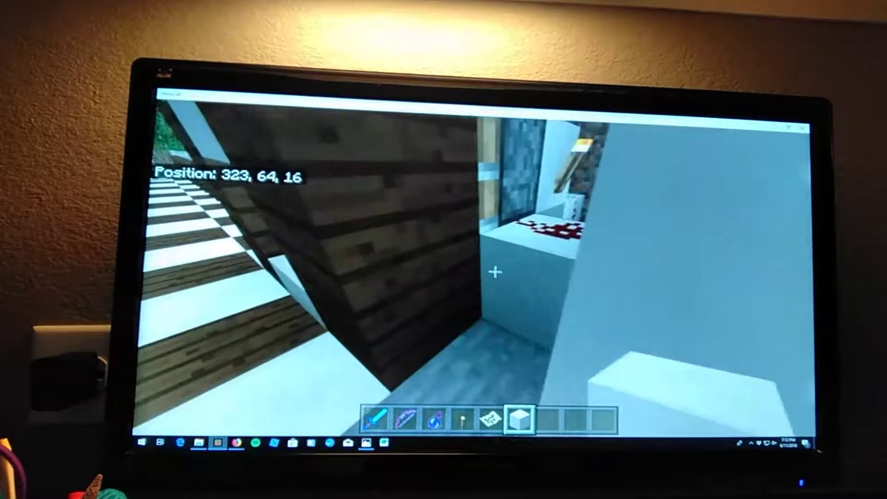
key(w)
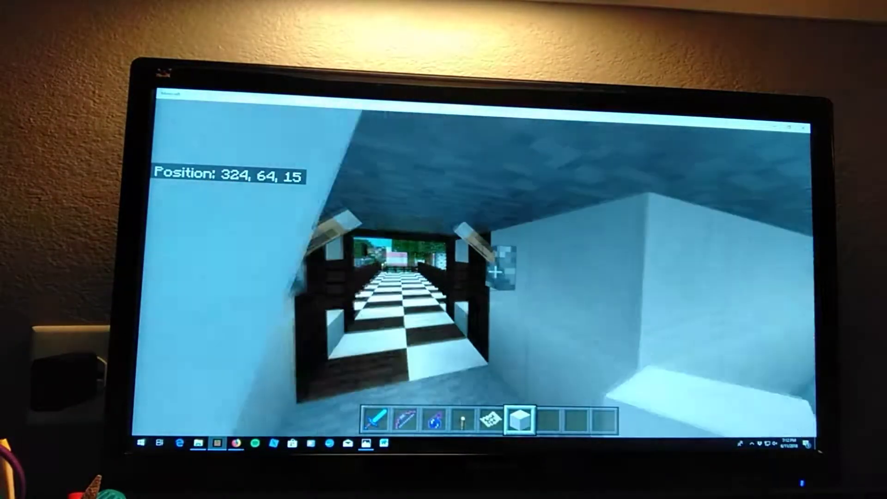
key(w)
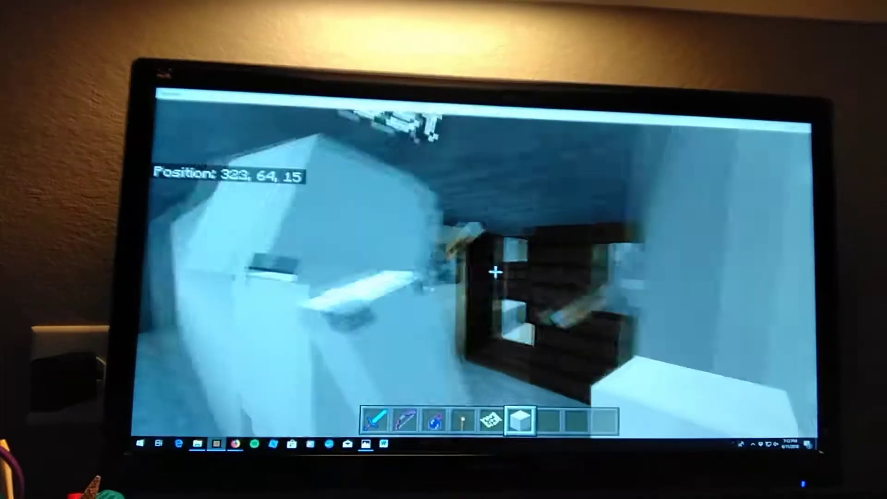
key(e)
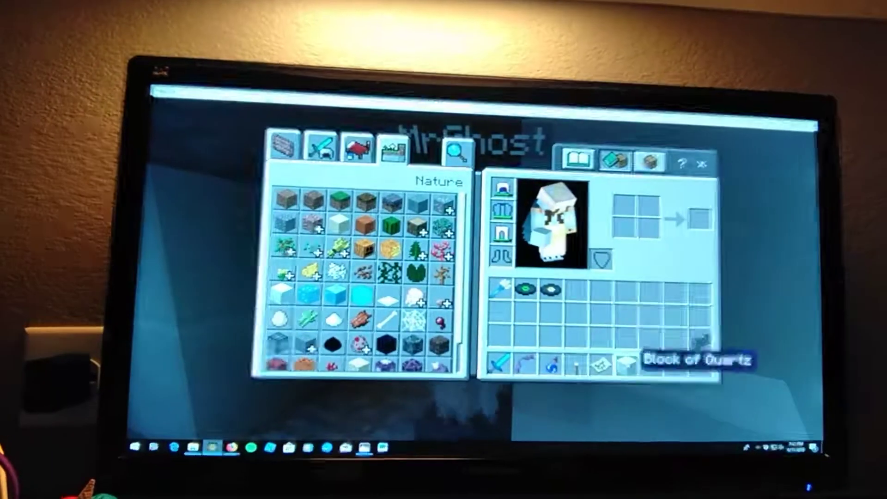
Walk down the checkered corridor, briefly reopening the inventory, and step back
key(Escape)
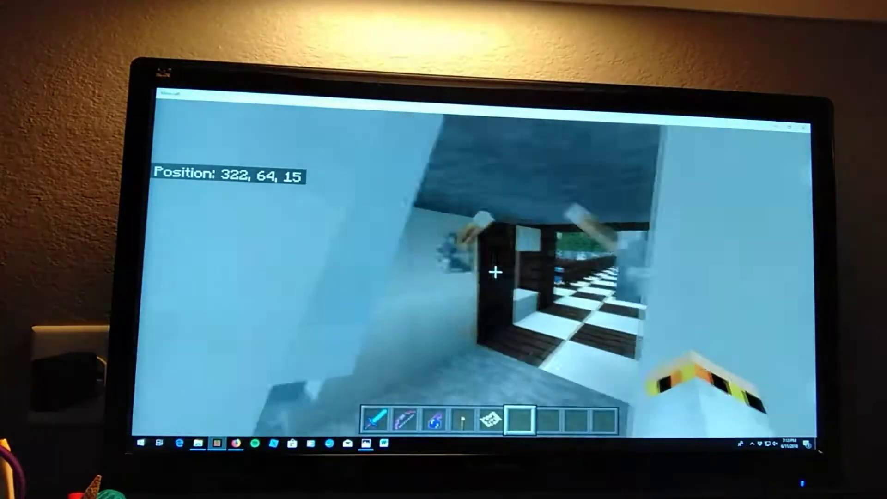
key(w)
key(w)
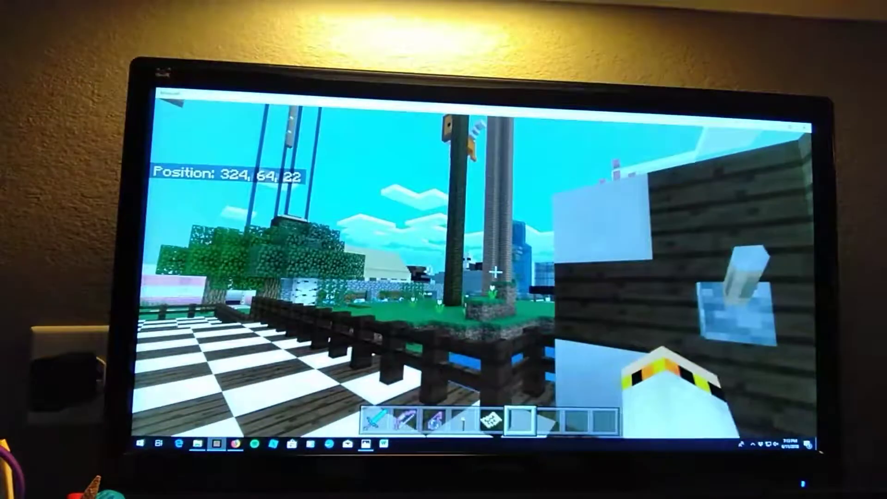
key(e)
key(Escape)
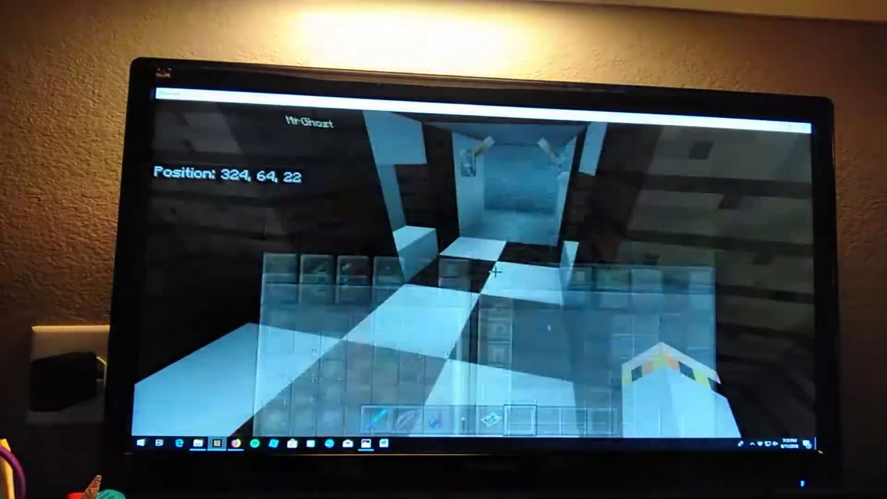
key(s)
Equip the turtle helmet from the Equipment items
key(e)
click(322, 148)
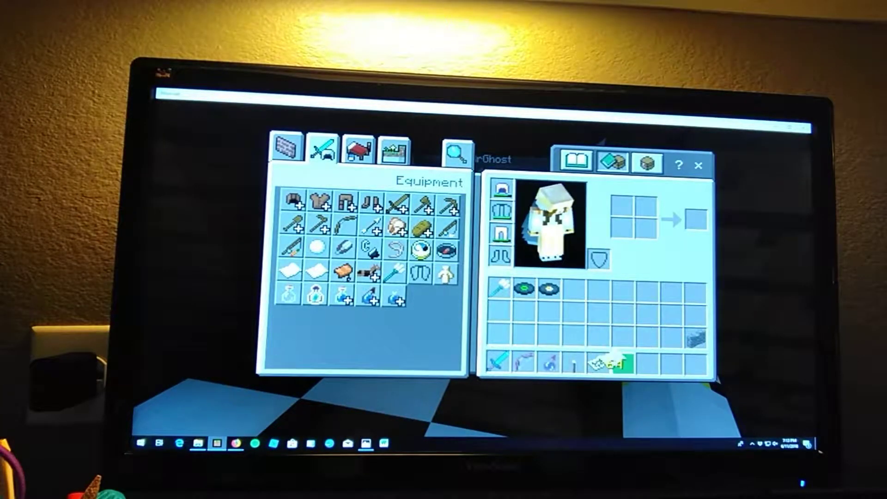
click(388, 324)
key(Escape)
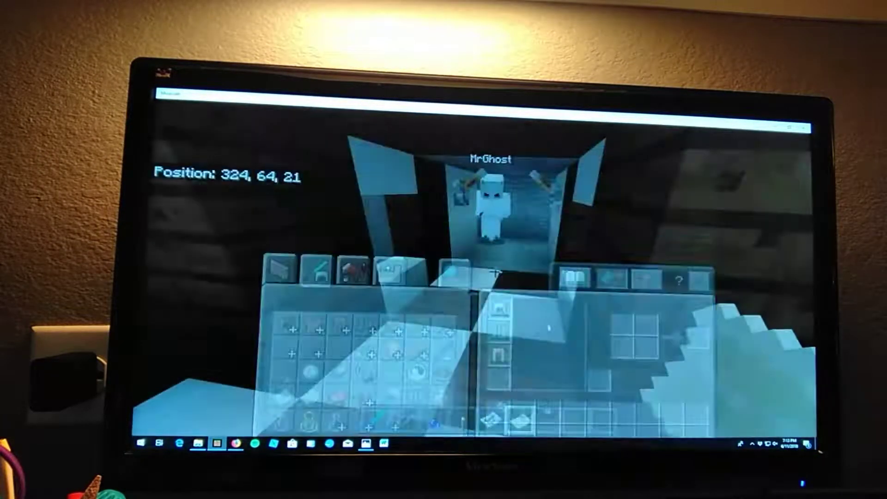
Walk the corridor toward MrGhost while reading the village map
key(w)
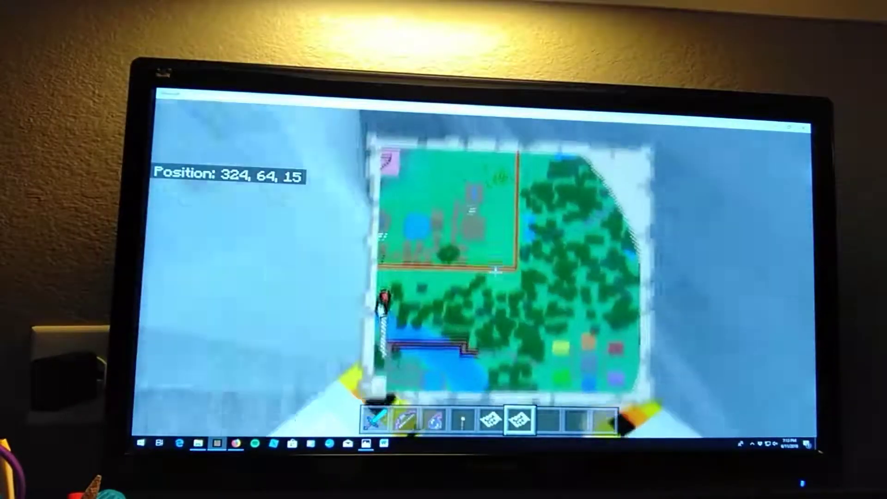
key(a)
key(w)
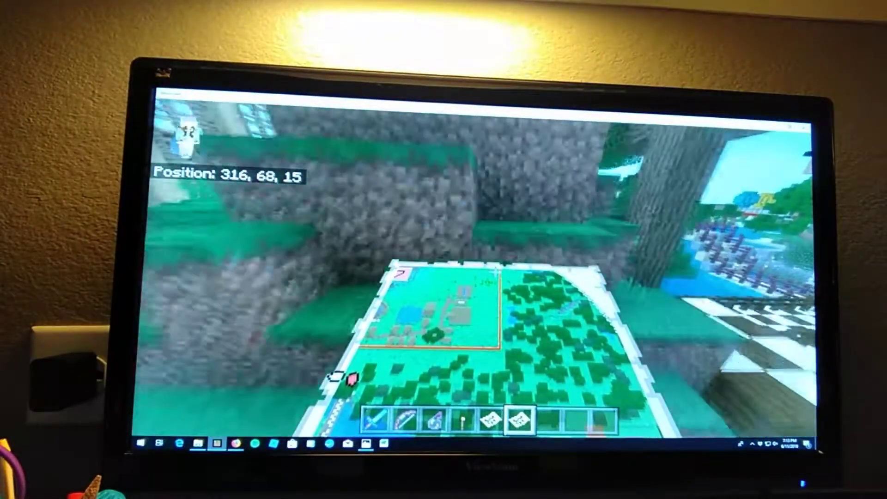
key(w)
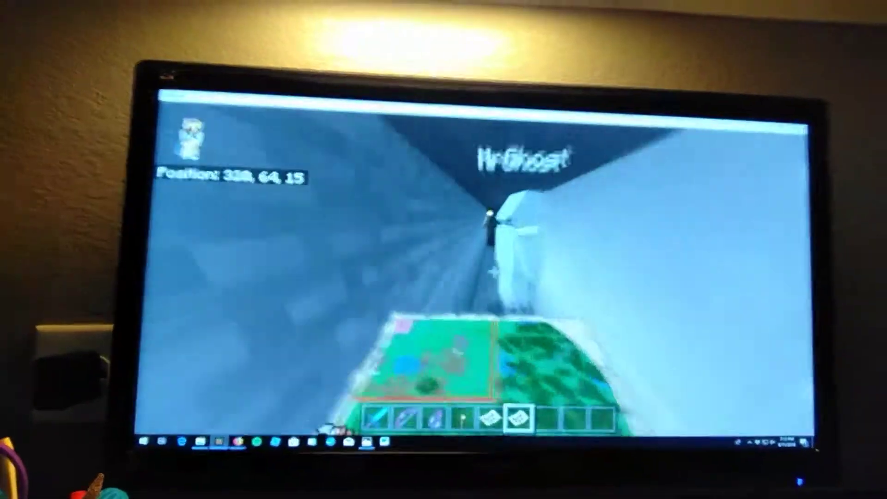
key(w)
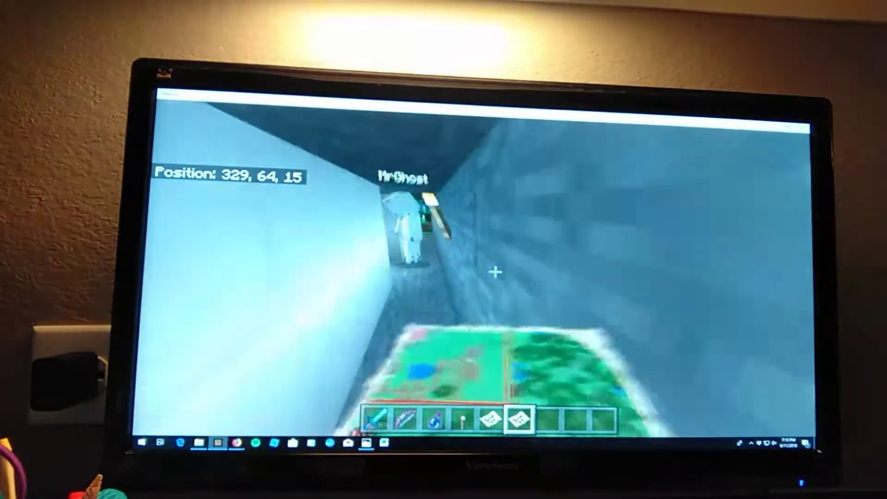
drag(495, 272, 495, 273)
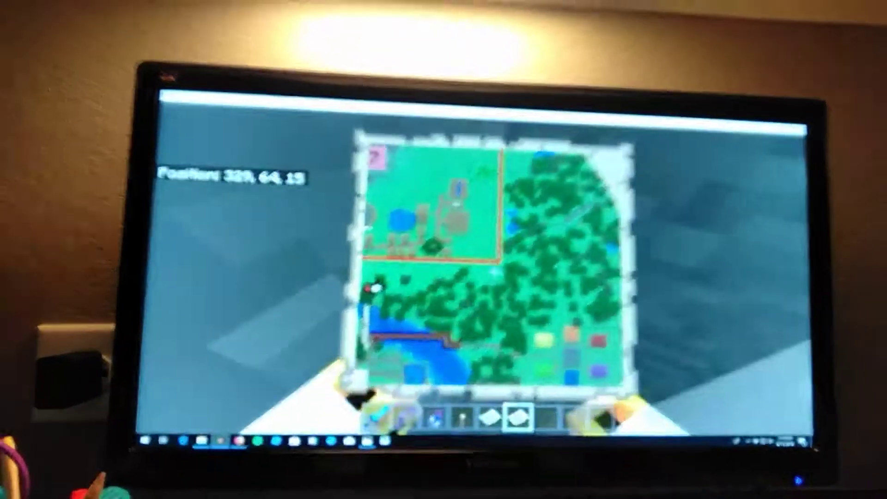
key(w)
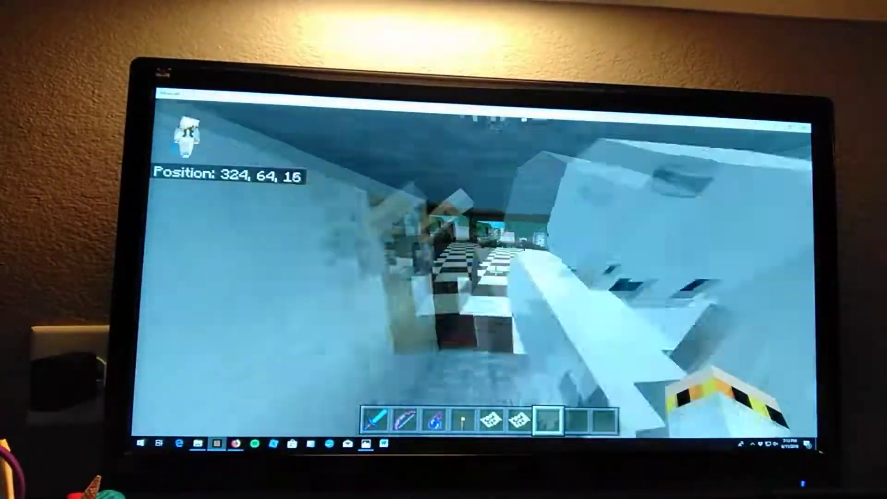
Fly out along the checkered bridge over the water and descend into the sea
key(w)
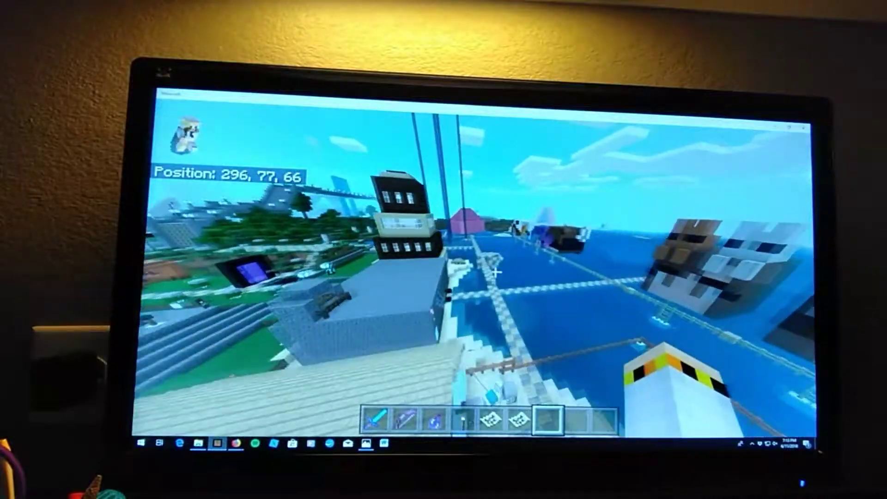
key(w)
key(w)
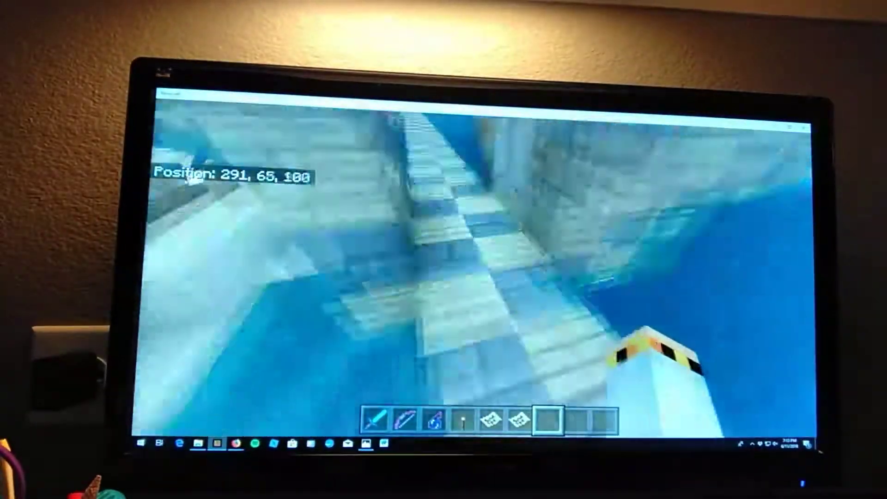
key(w)
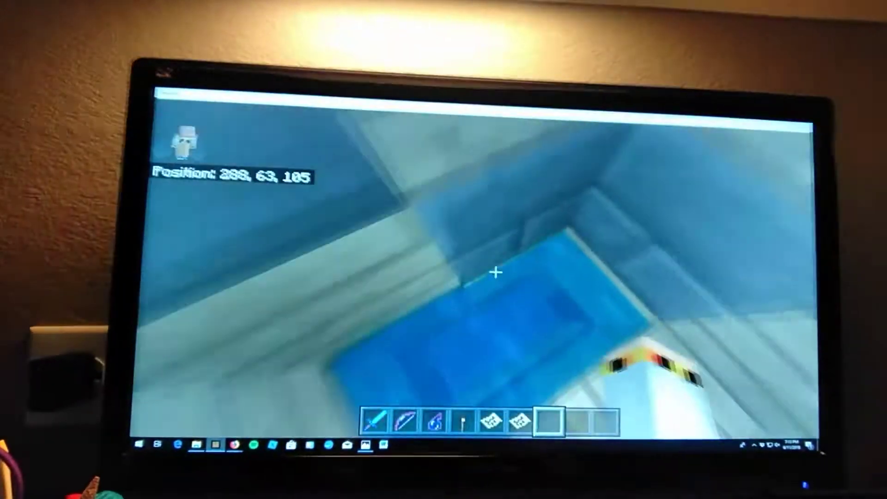
key(shift)
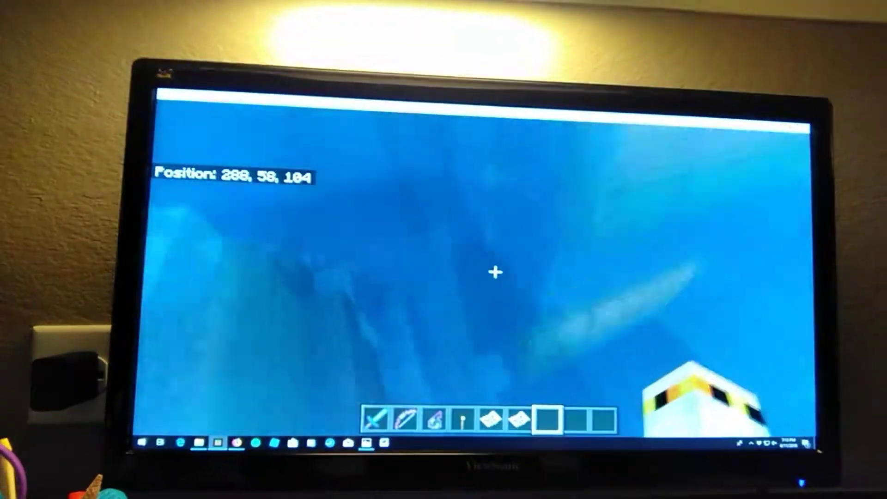
Swim down to the glass structure and enter the tunnel toward the base doorway
key(w)
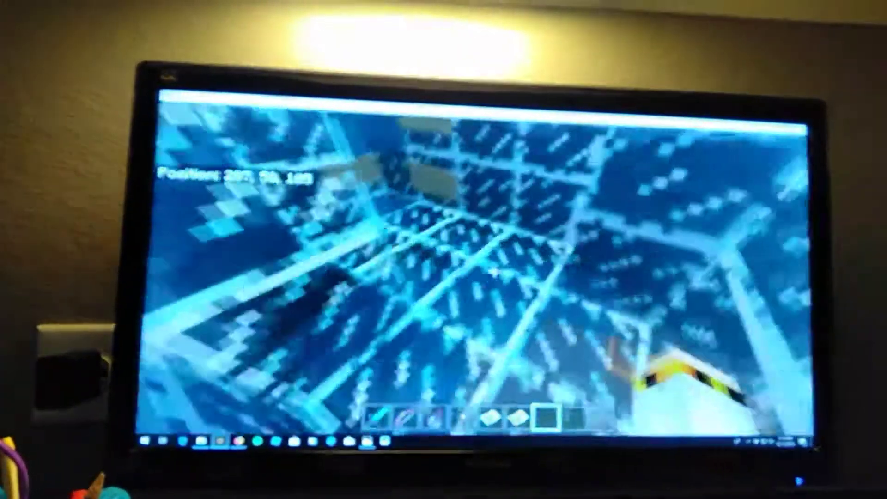
key(w)
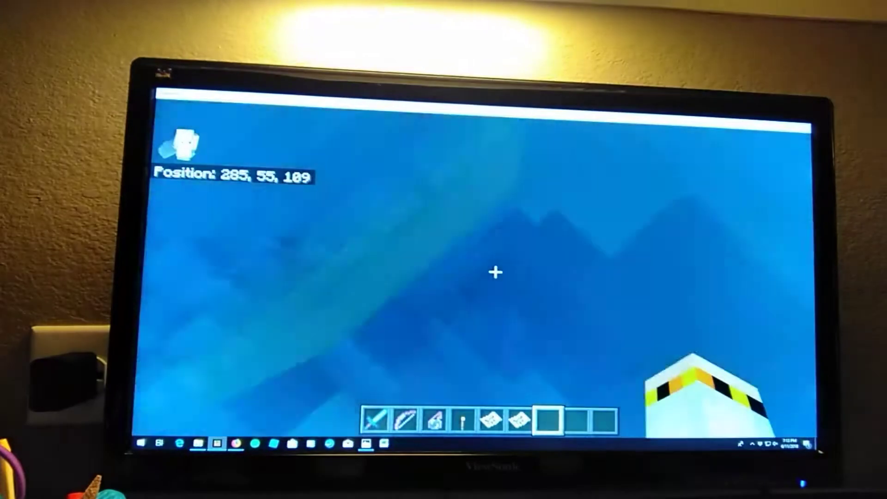
key(shift)
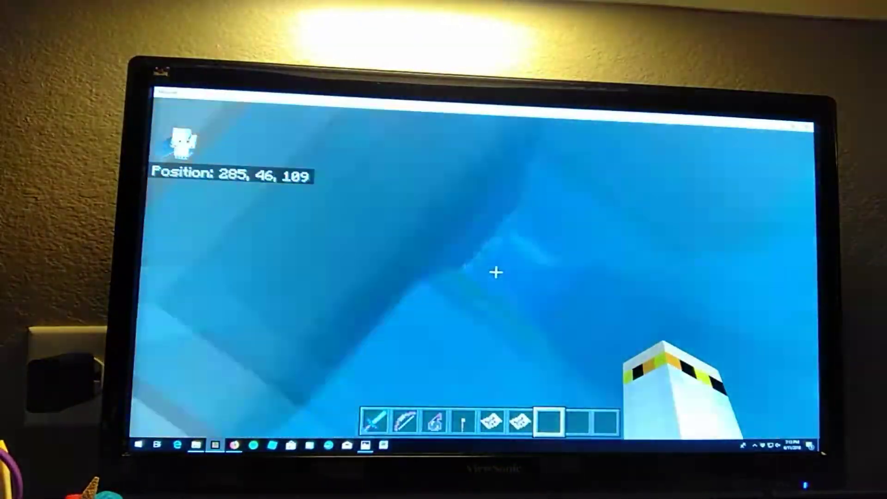
key(w)
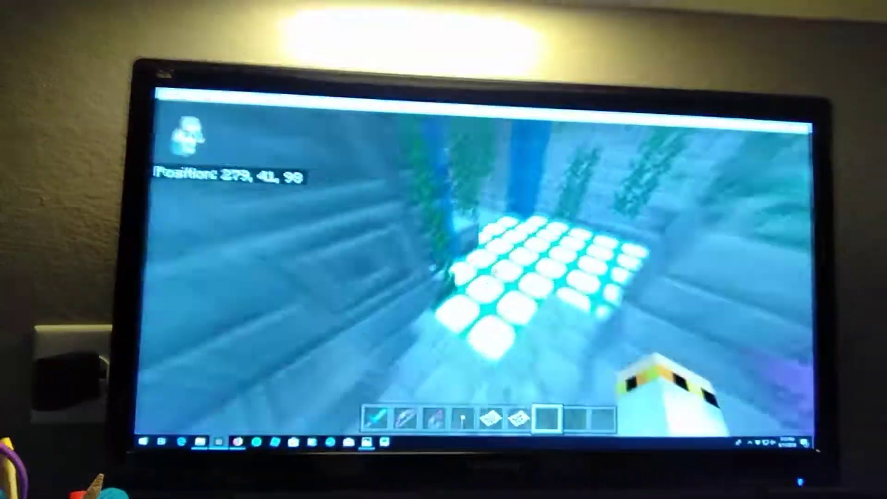
Walk back and forth along the sea-lantern-lit underwater corridor
key(w)
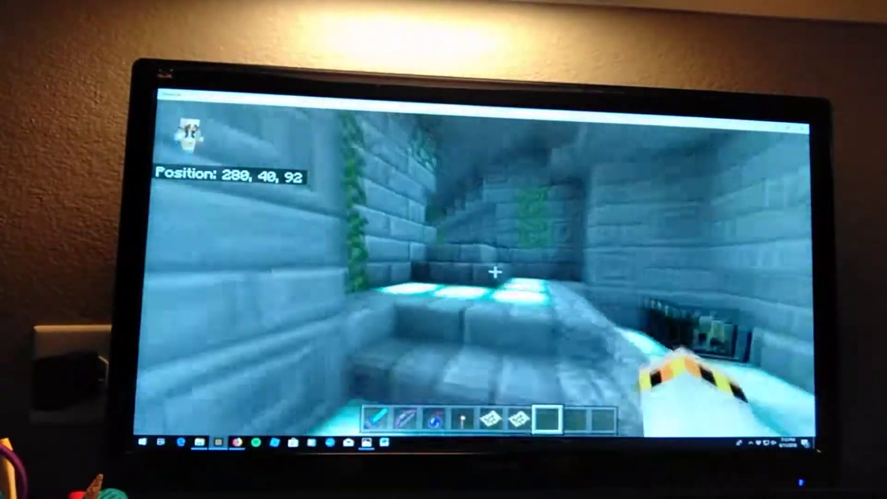
key(w)
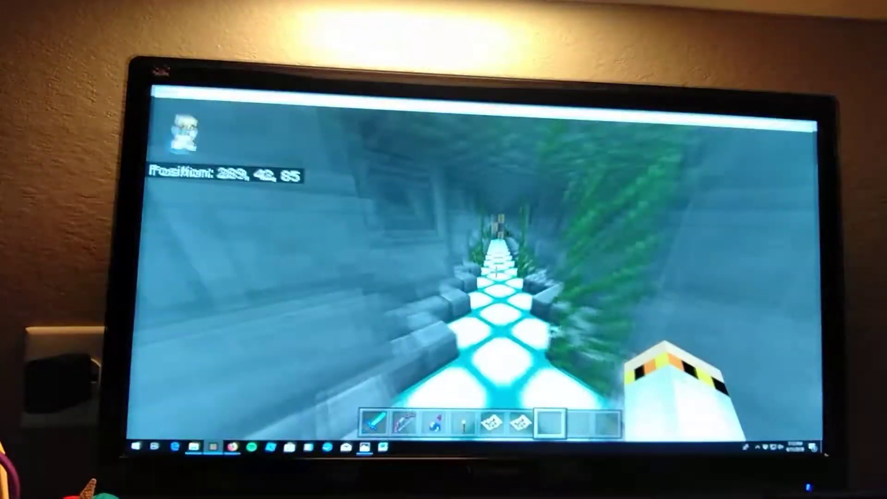
key(w)
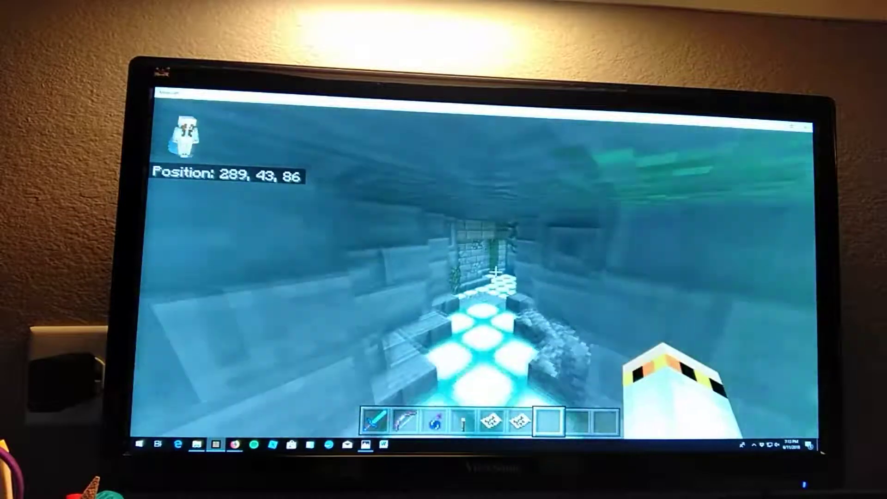
key(w)
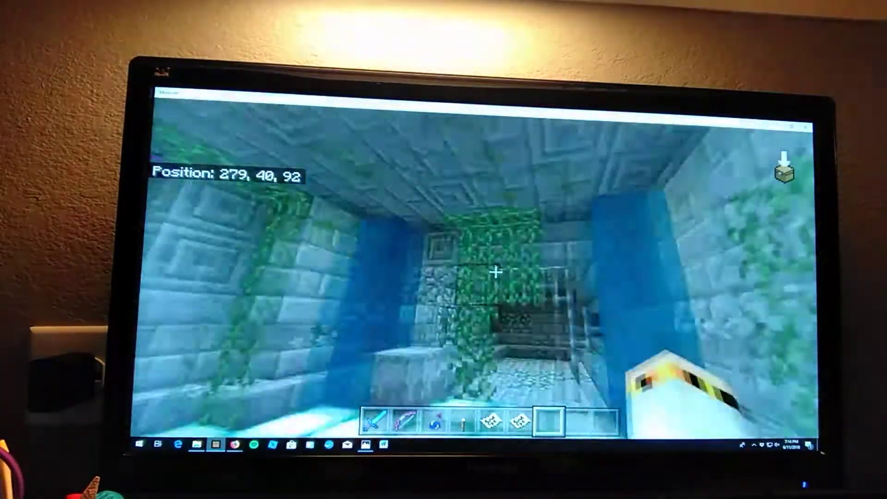
key(w)
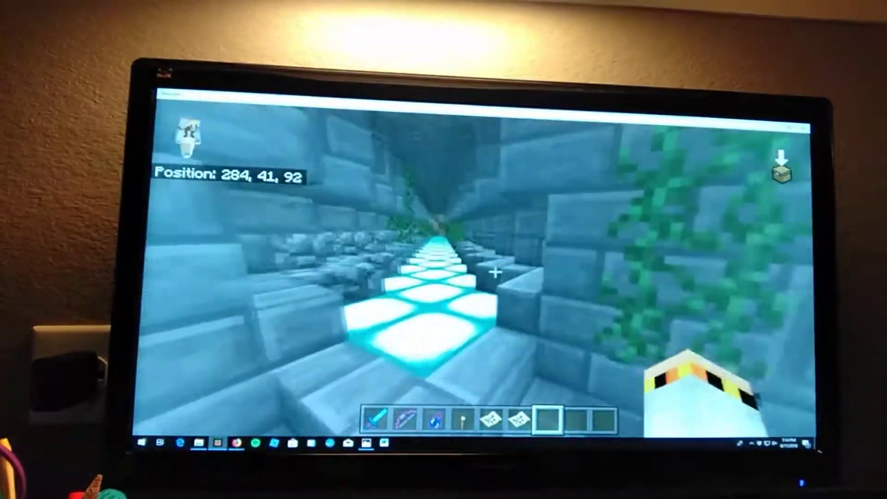
key(w)
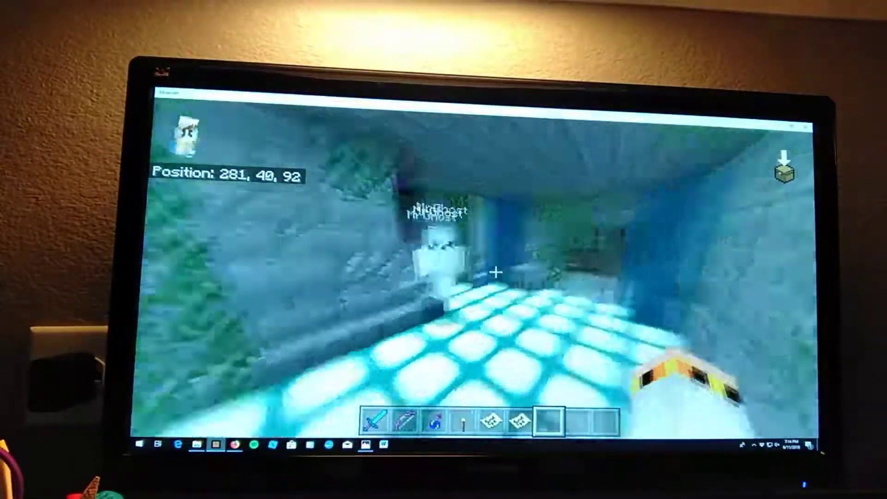
Select the Night Vision splash potion in slot 3 and approach the other player
key(w)
key(3)
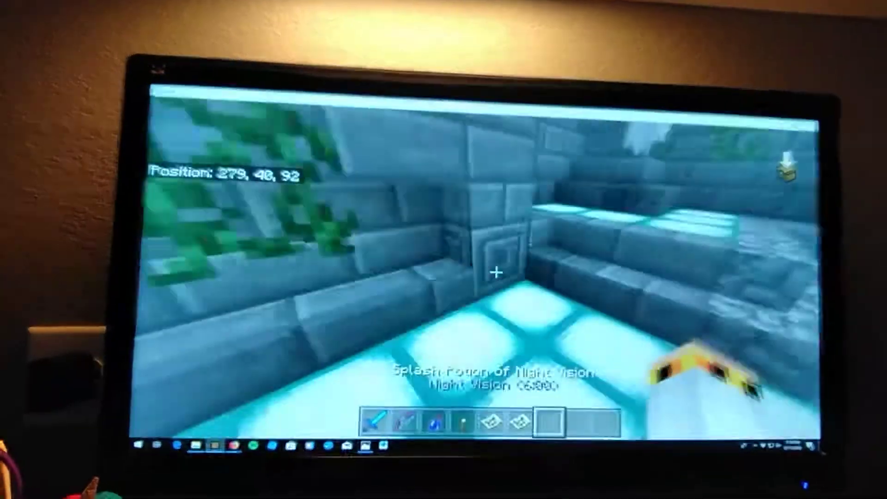
key(w)
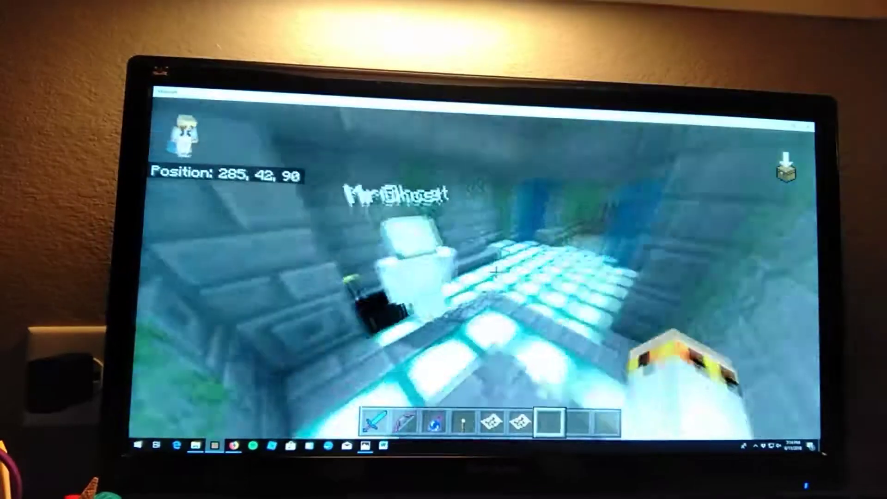
key(w)
Open and close the ender chest, then walk into the purple room
right_click(496, 272)
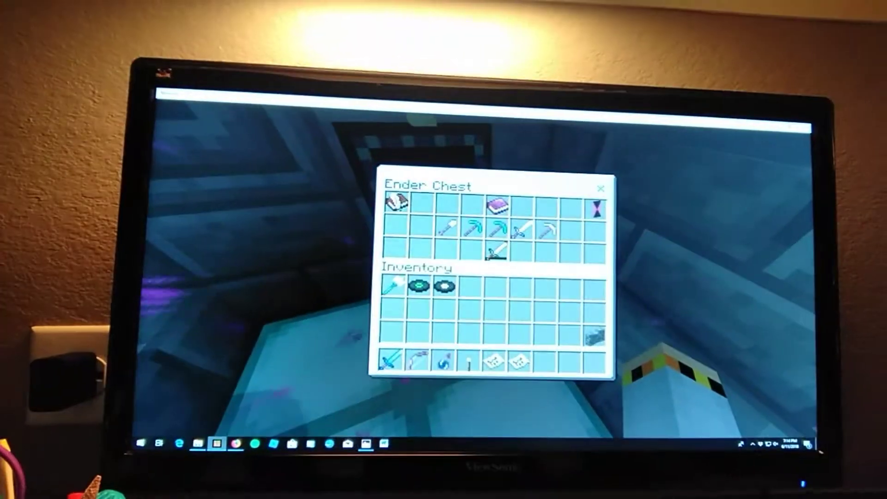
key(Escape)
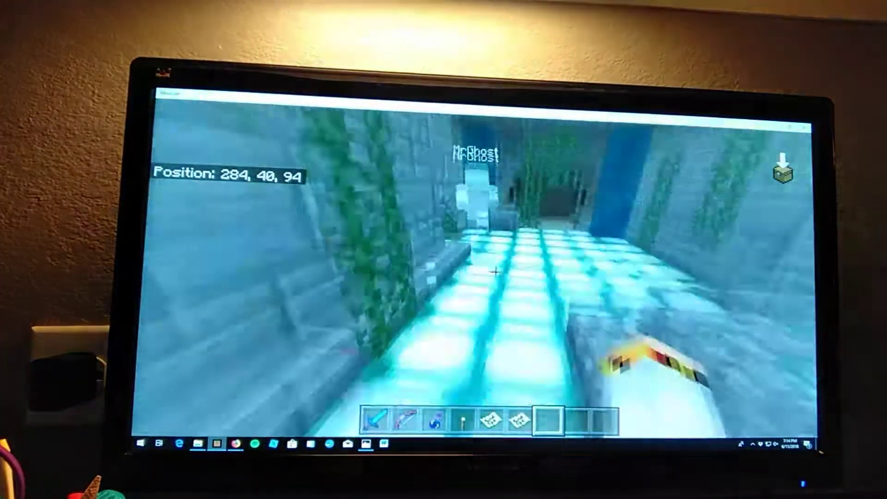
key(w)
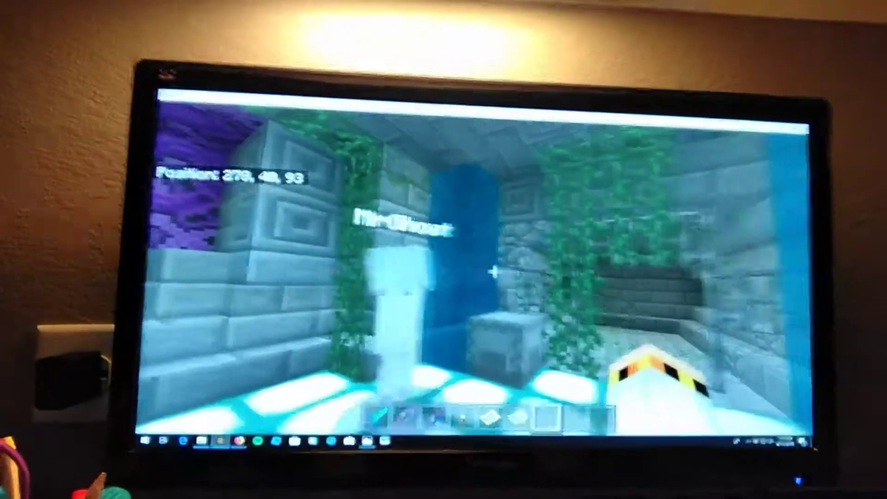
key(w)
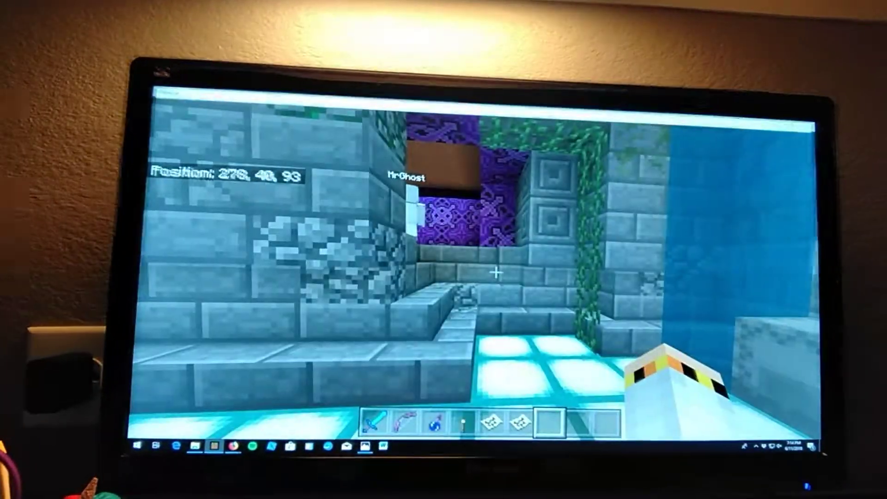
key(w)
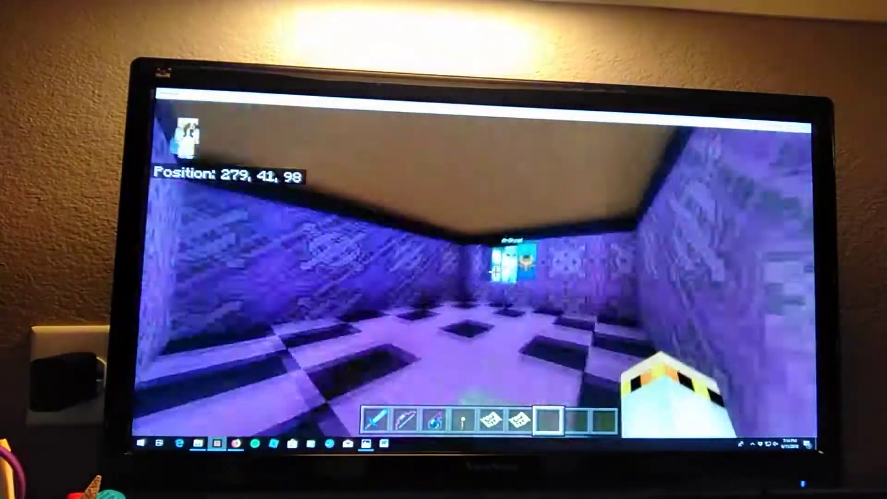
Swim up into the surface building and walk to the doors with the 467819 sign
key(w)
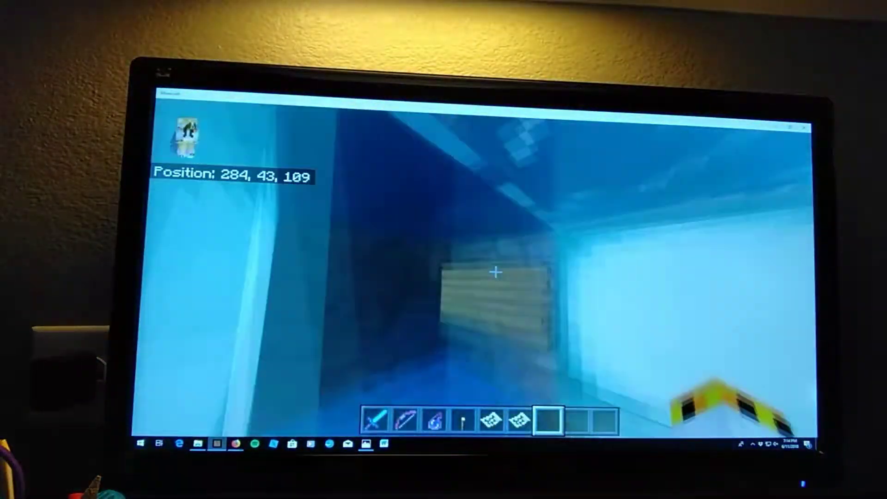
key(space)
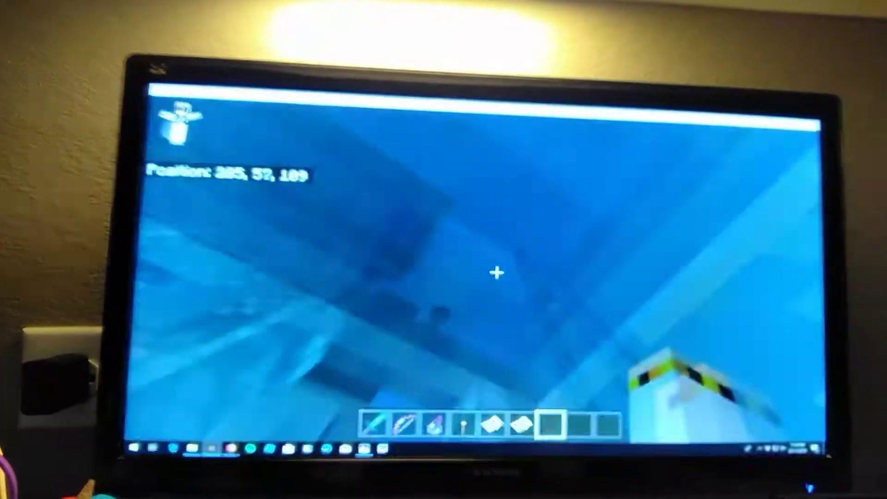
key(w)
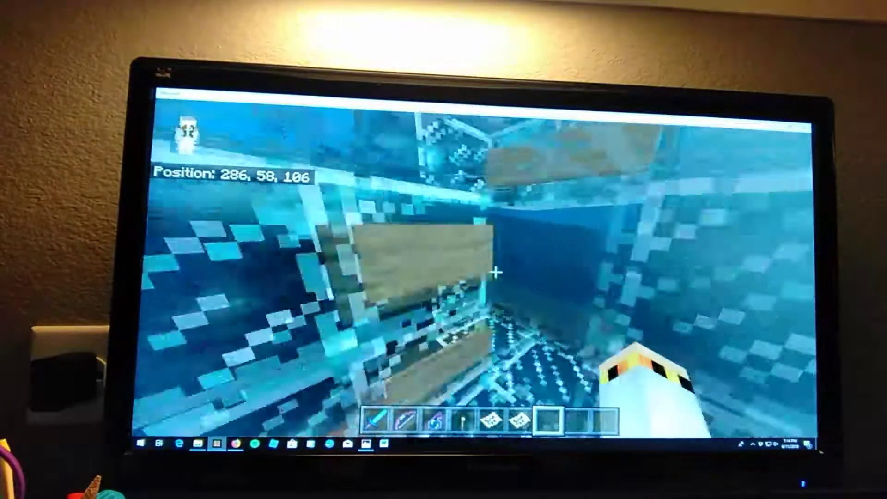
key(w)
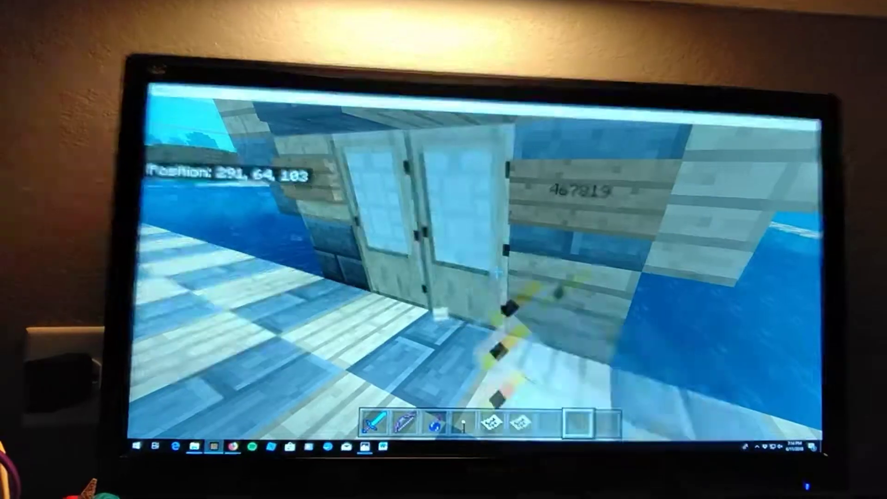
Turn back, drop into the water pool, and swim up the flooded shaft
key(w)
key(w)
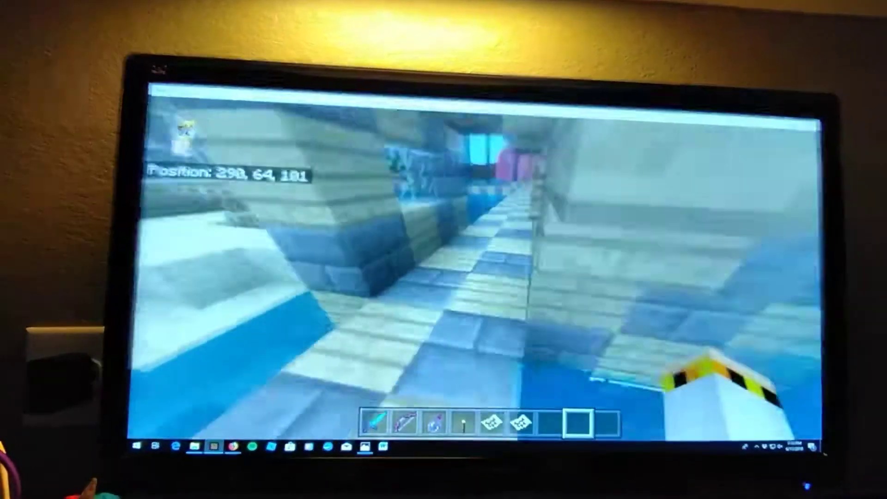
key(w)
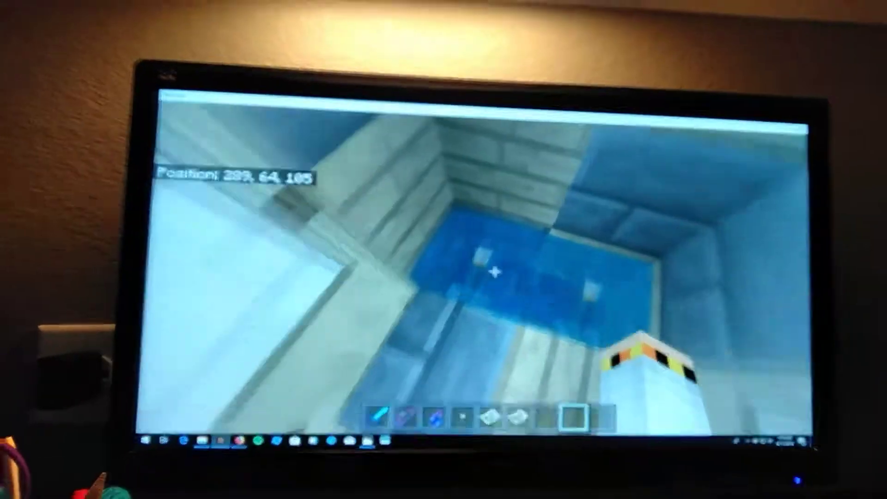
key(w)
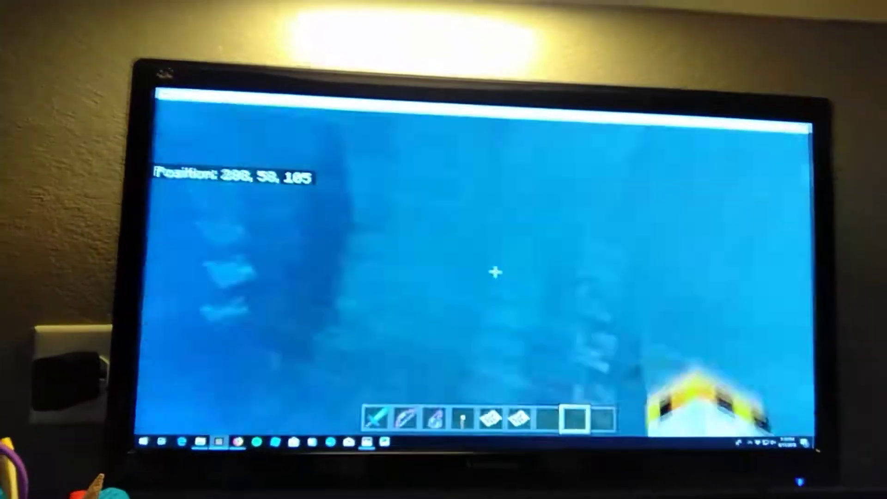
key(space)
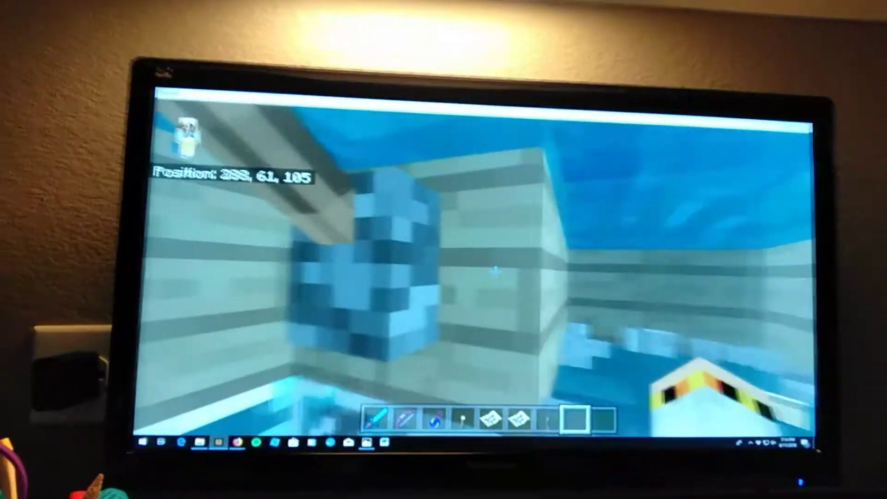
key(space)
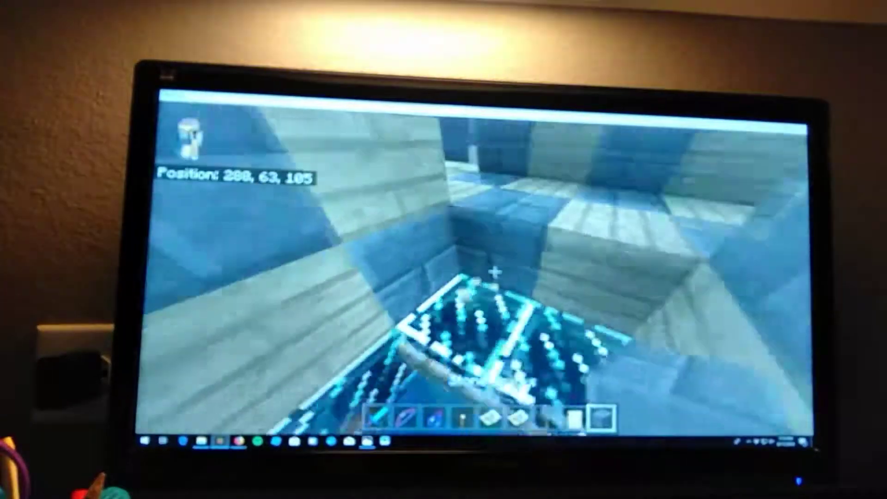
scroll(497, 273, down, 1)
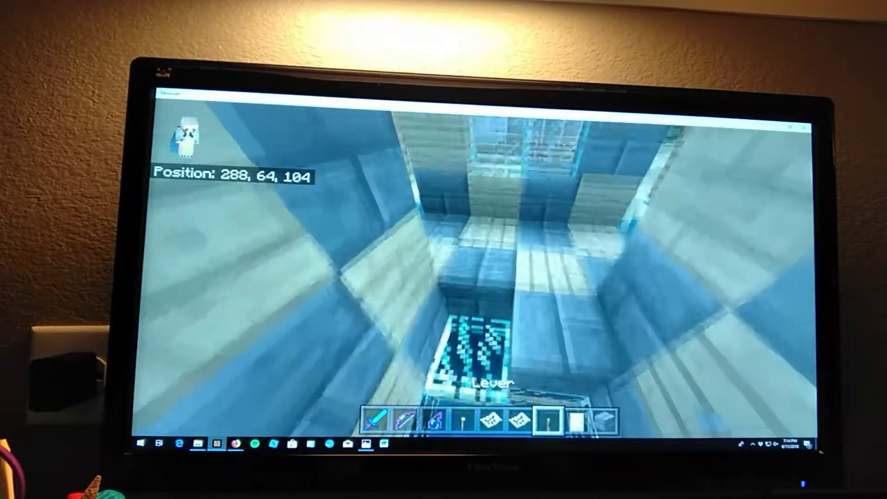
scroll(496, 273, down, 1)
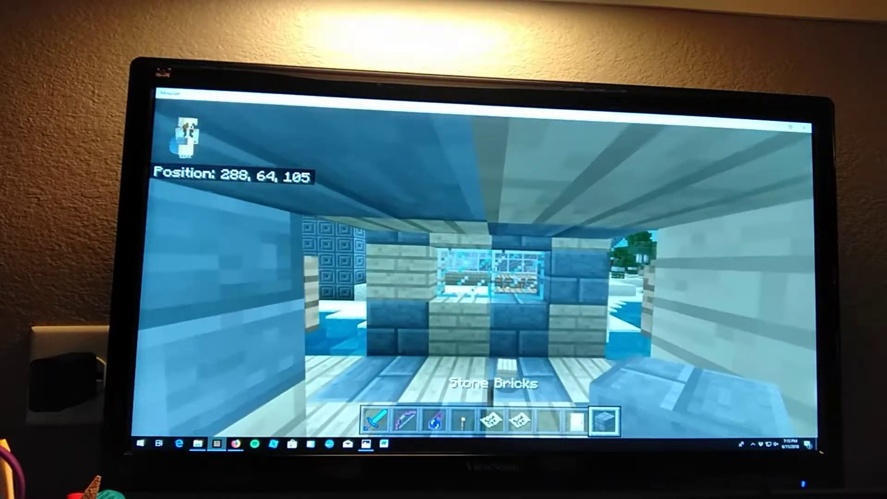
Browse the creative inventory's Items category for a water bucket and birch door
key(e)
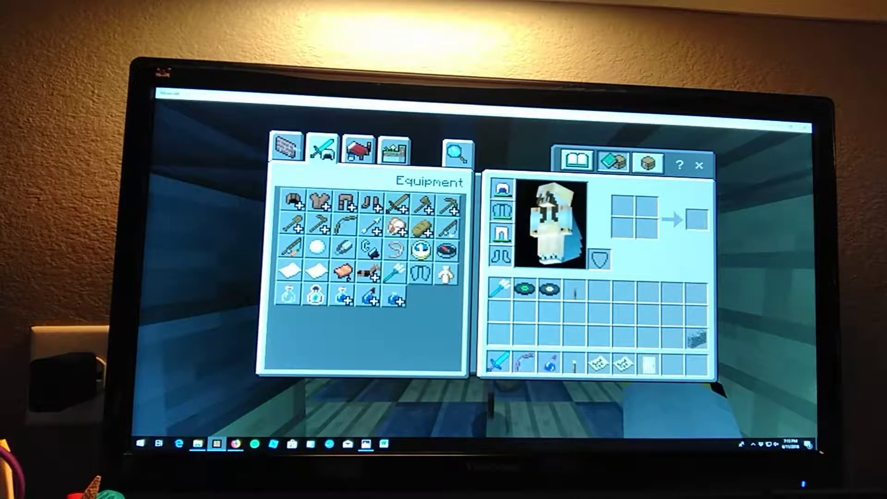
click(285, 148)
click(358, 149)
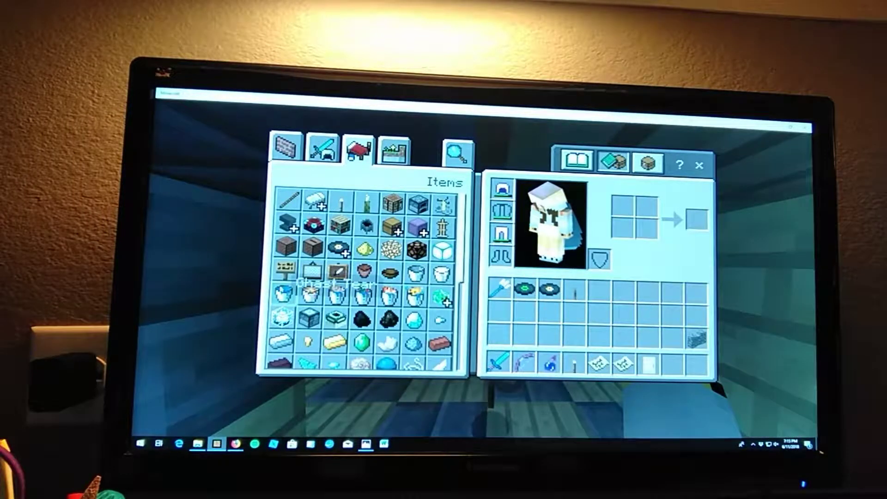
key(e)
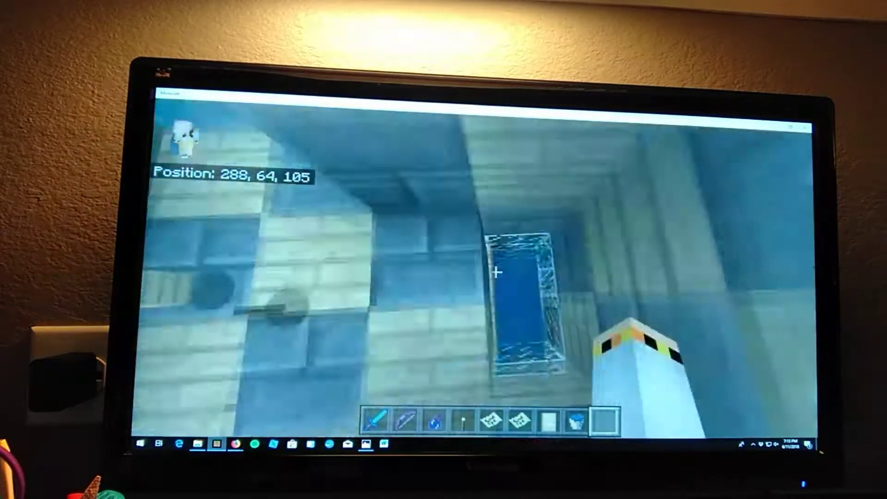
scroll(443, 277, down, 1)
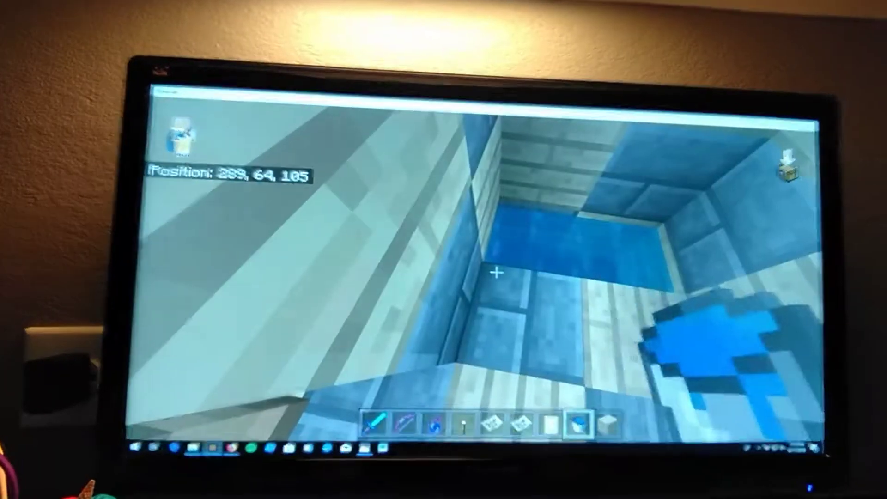
scroll(495, 272, up, 1)
scroll(495, 272, up, 1)
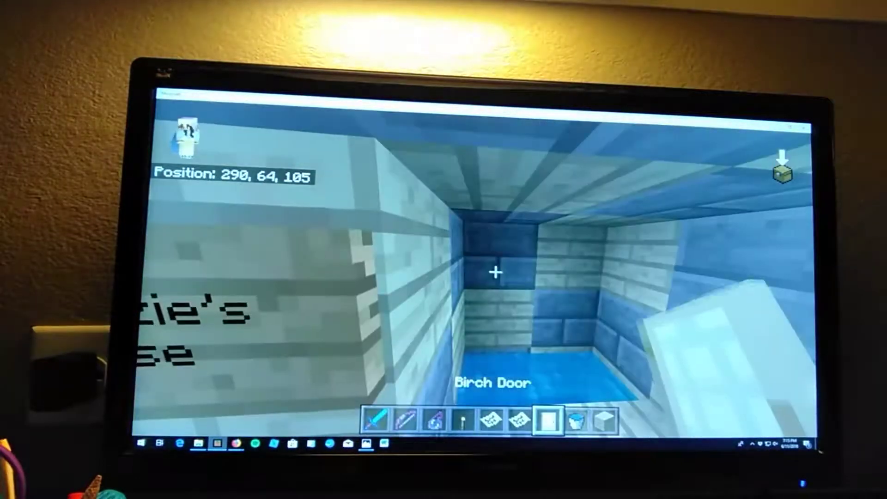
scroll(495, 272, down, 1)
Reopen and close the inventory, then step out over the water
key(e)
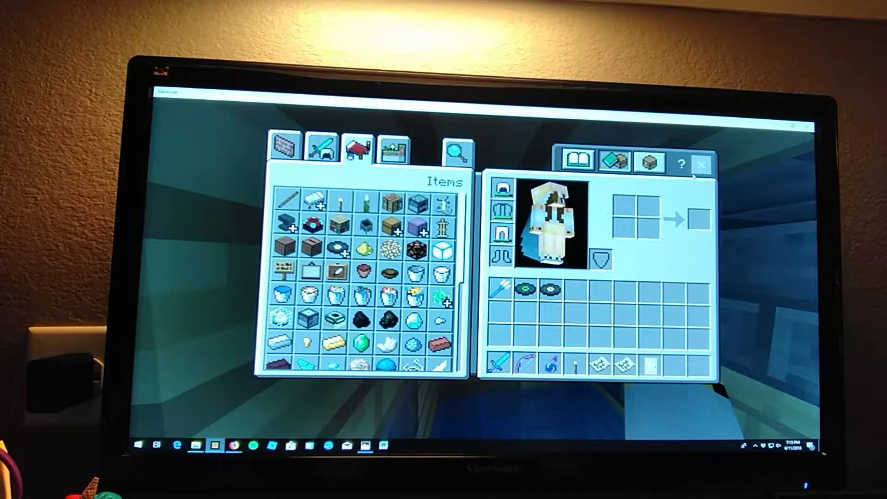
click(701, 165)
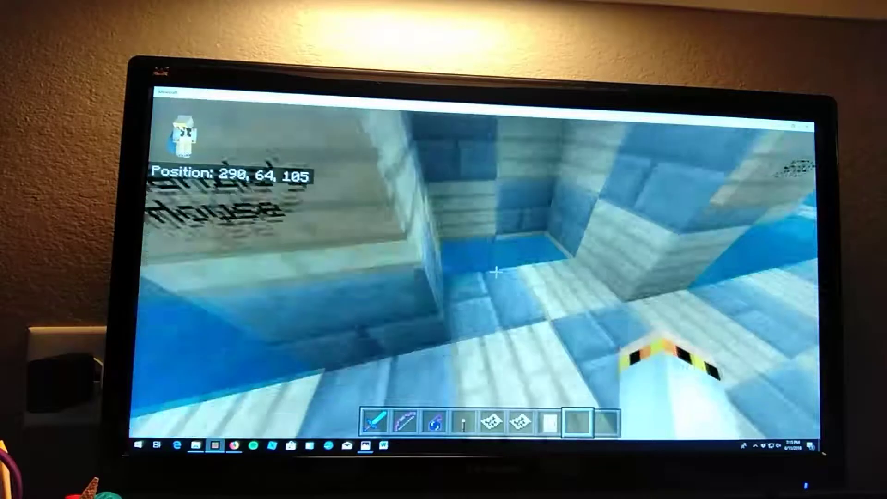
scroll(495, 273, up, 2)
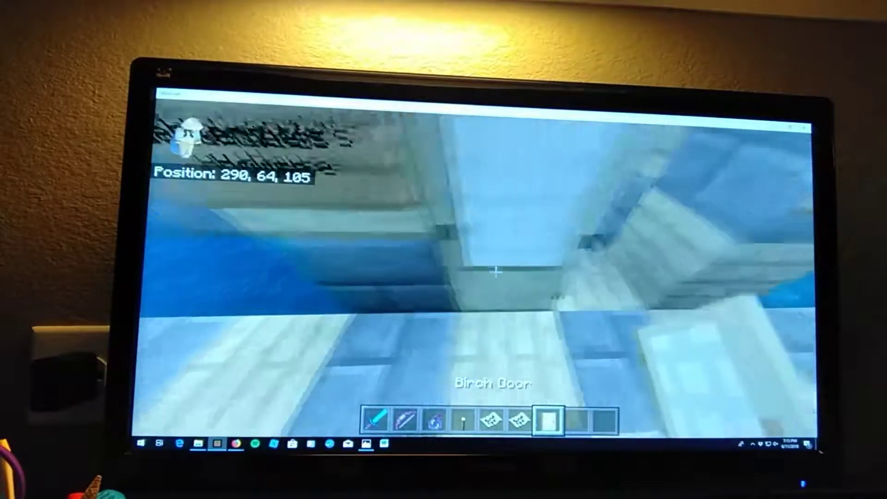
key(w)
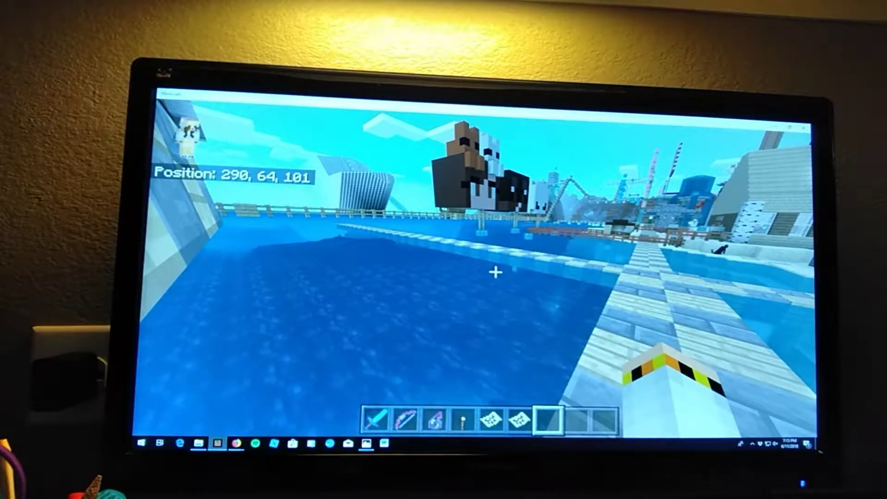
scroll(496, 272, down, 2)
Cross the bay toward the village, fly over the shore, and land on the checkered path
key(w)
scroll(443, 277, down, 3)
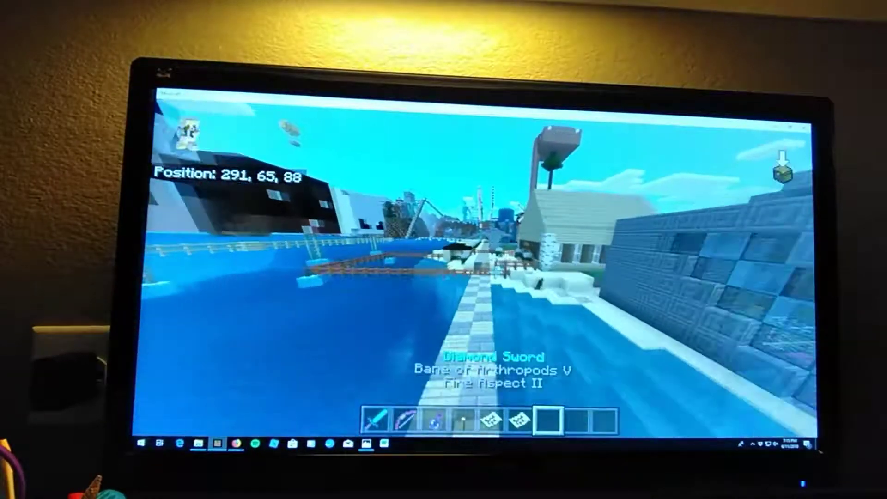
key(w)
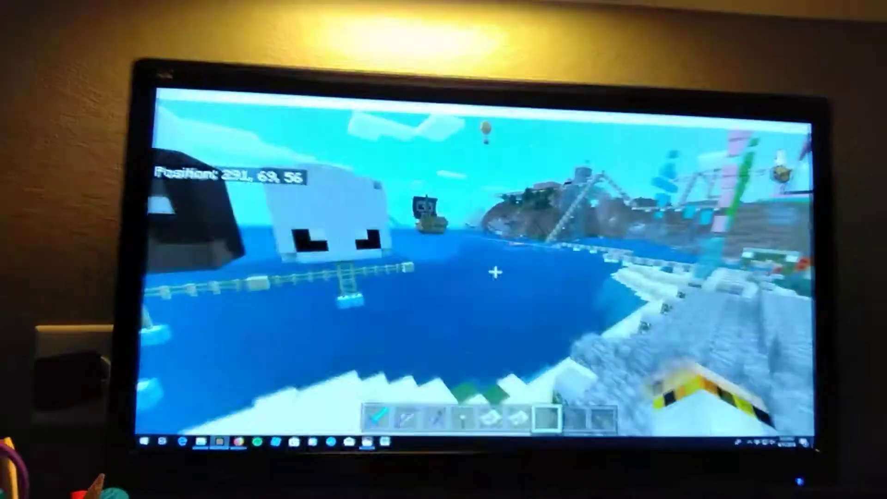
key(w)
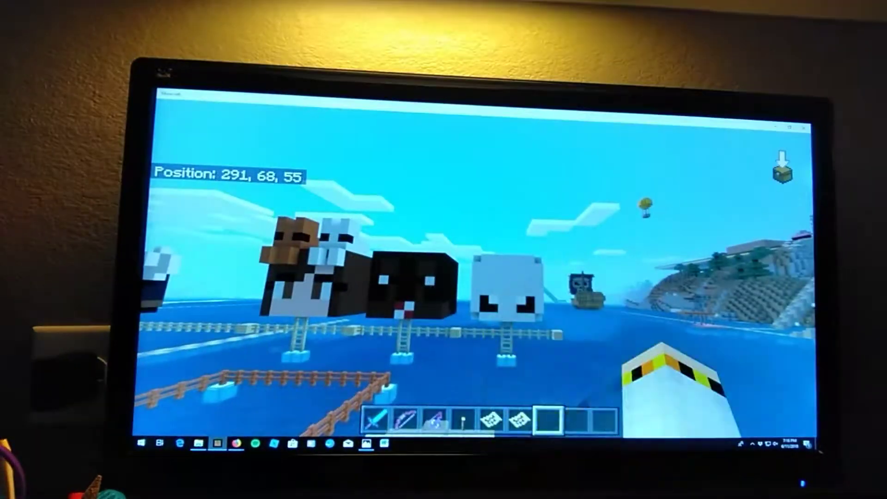
key(w)
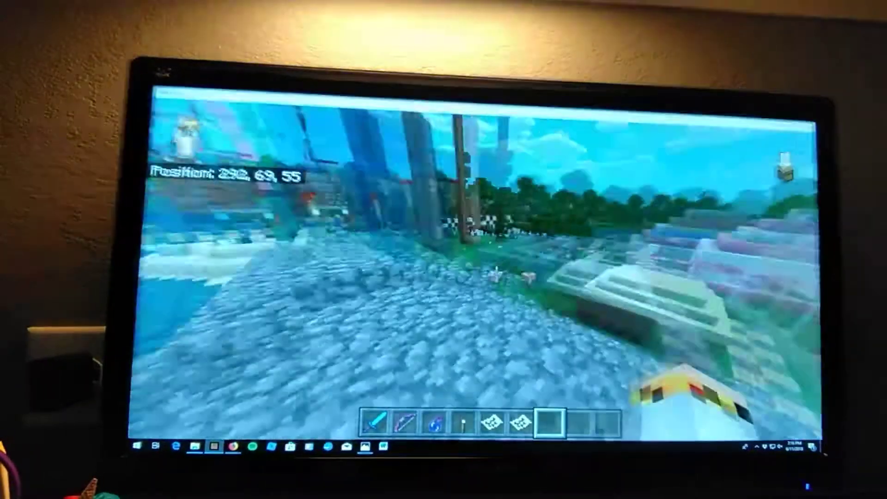
key(w)
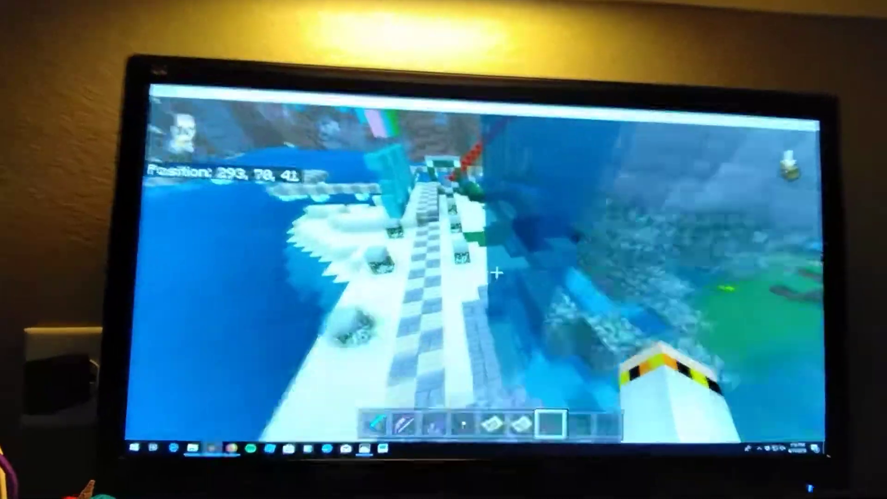
key(w)
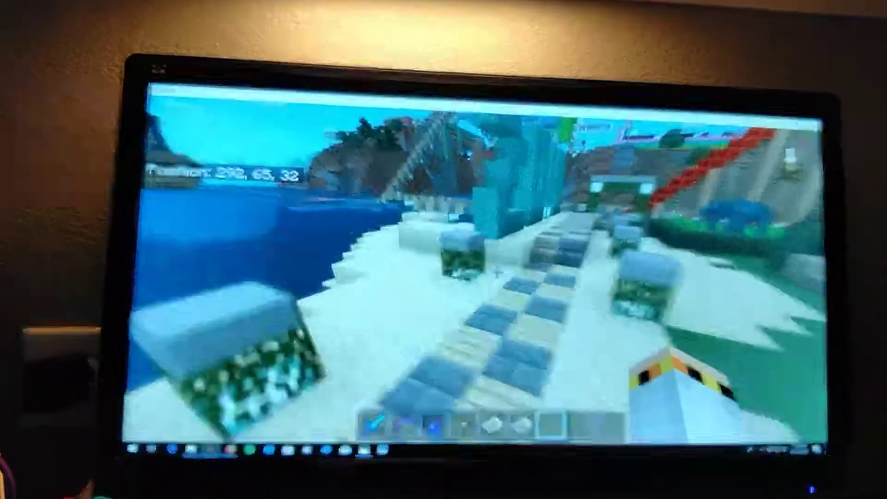
Follow the path past the lanterns, wooden and pink buildings onto the checkerboard bridge
key(w)
key(w)
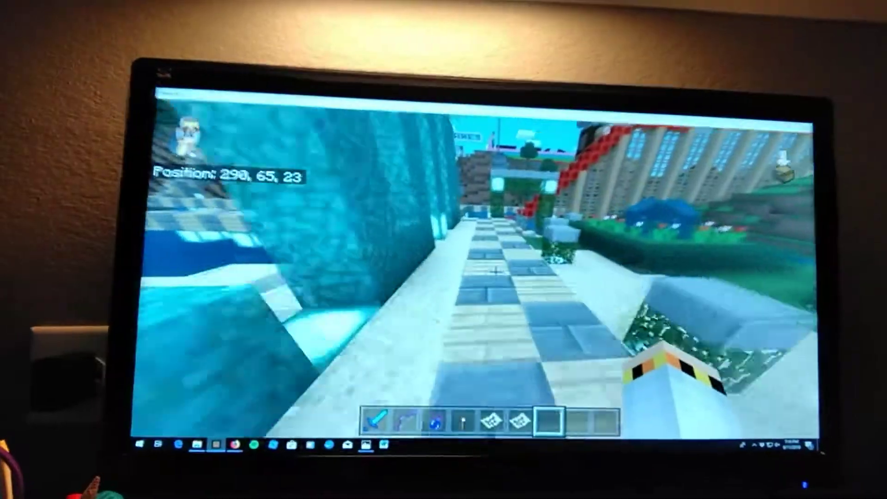
key(w)
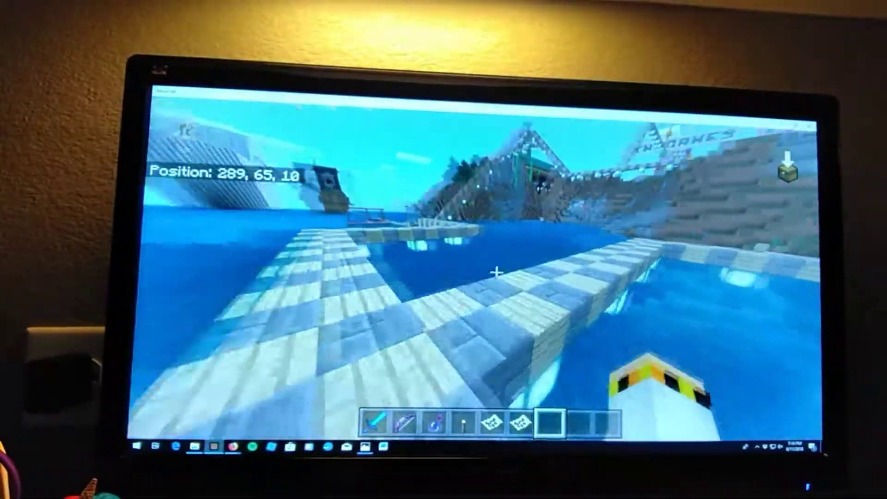
key(w)
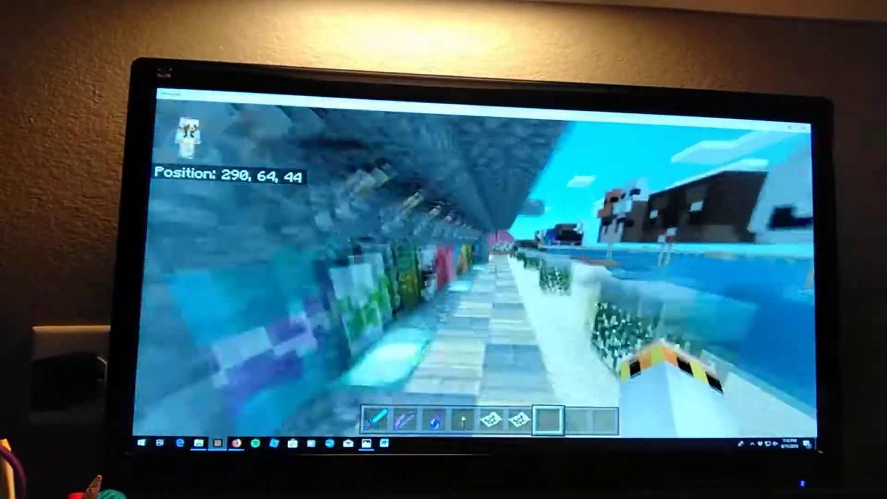
key(w)
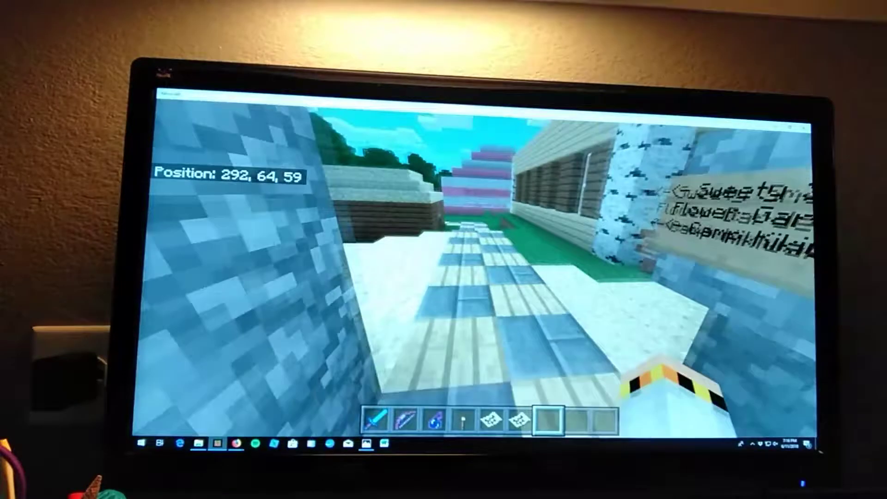
key(w)
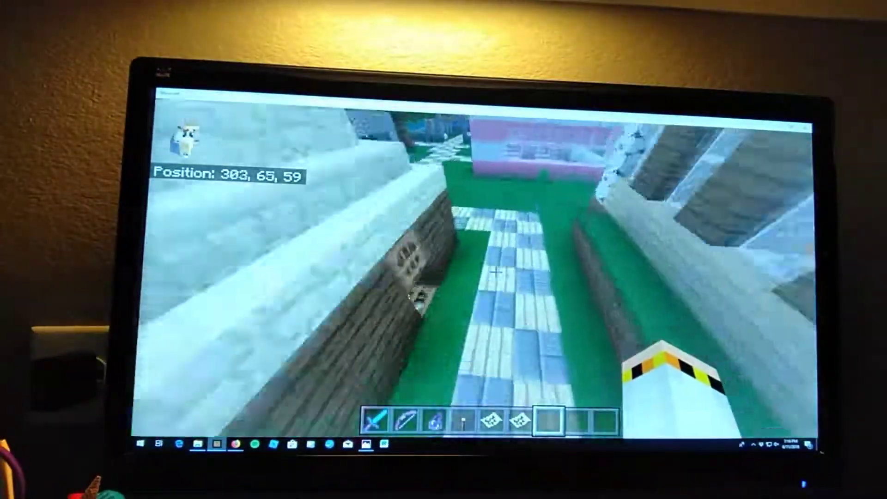
key(w)
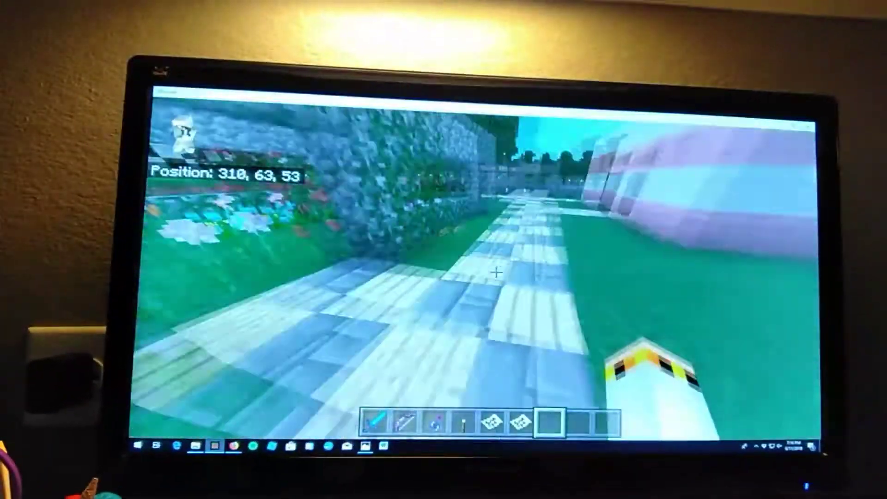
key(w)
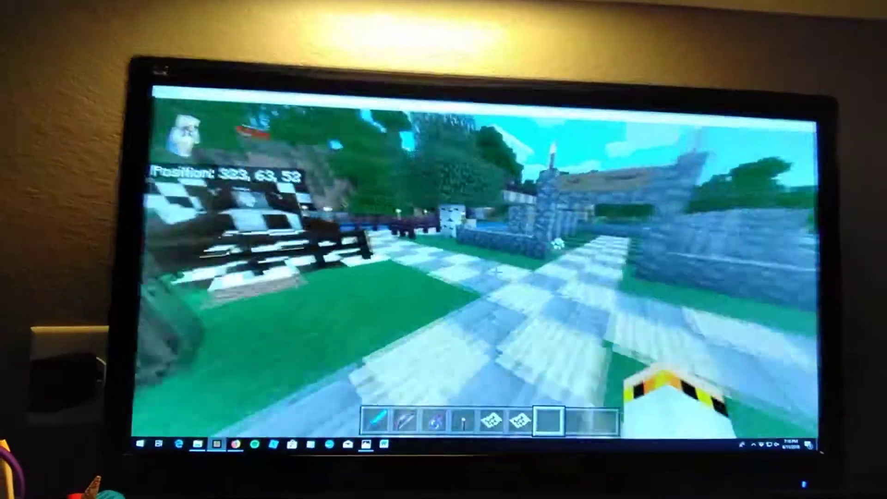
key(w)
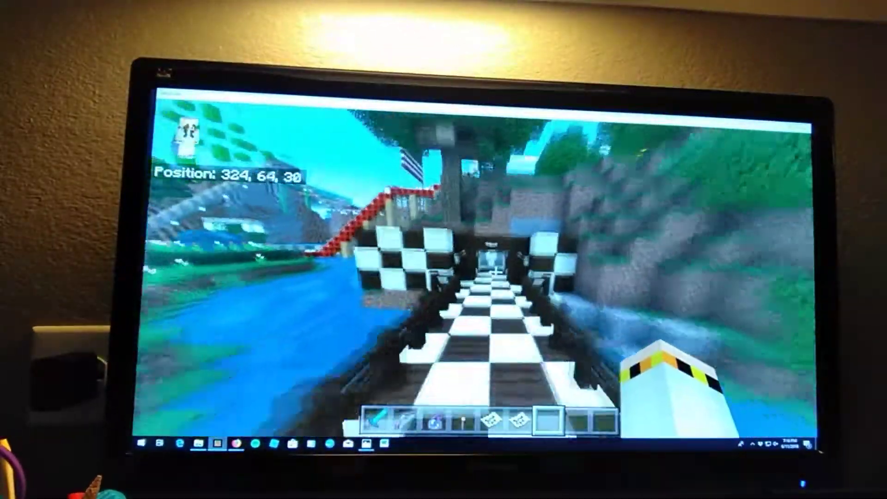
key(w)
key(w)
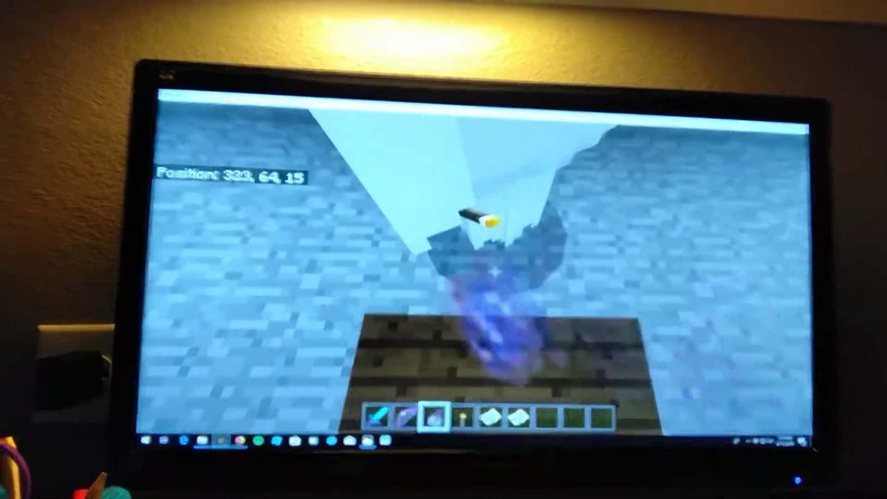
Throw the Night Vision splash potion, switch to an empty hand and head down the corridor
right_click(496, 272)
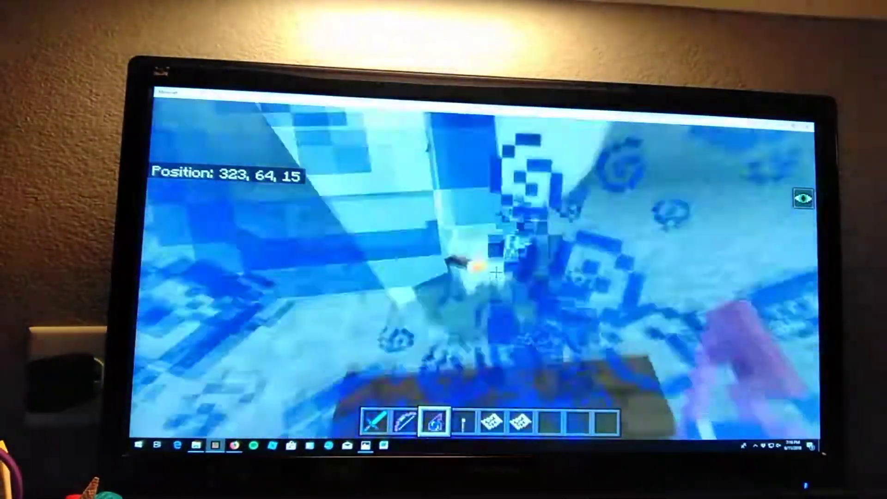
key(8)
key(w)
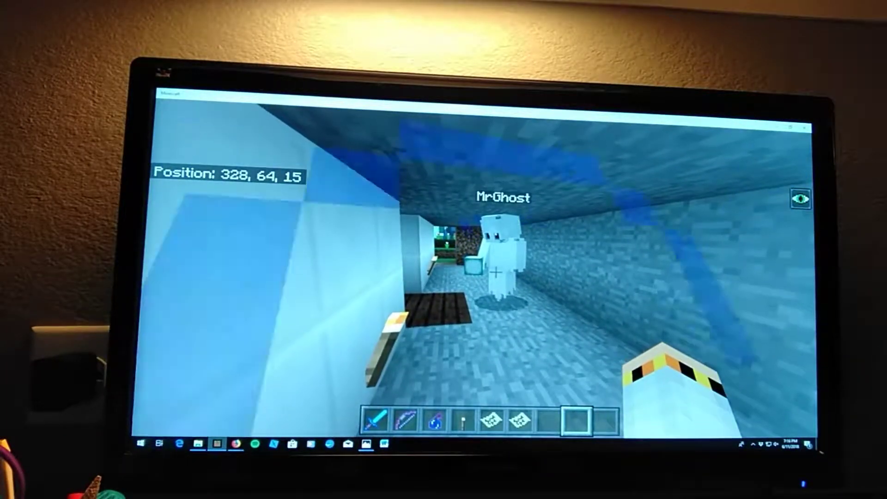
Walk along the checkered corridor into MrGhost's room and take out Map 148
key(w)
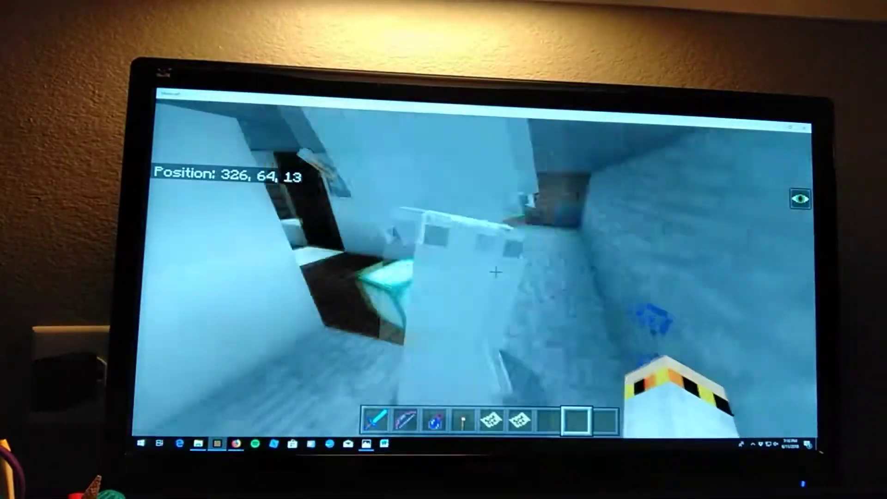
key(w)
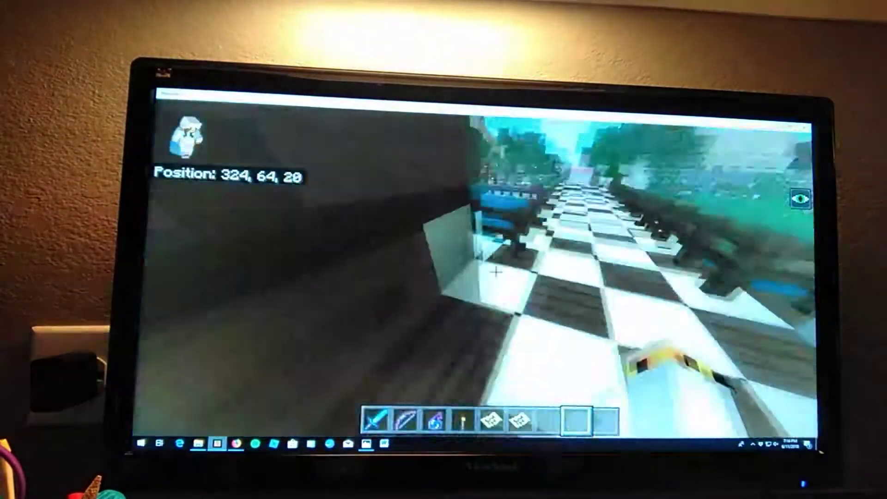
key(w)
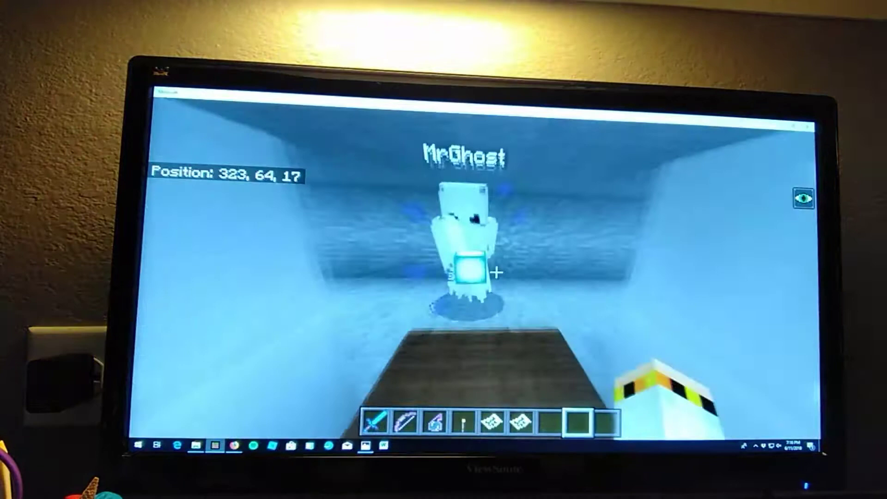
key(6)
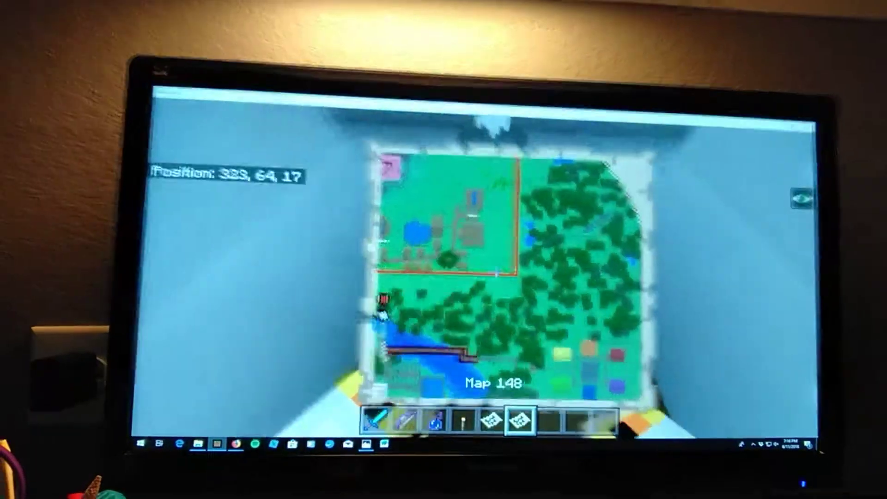
Hold up Map 148 to read it, then put it away
key(w)
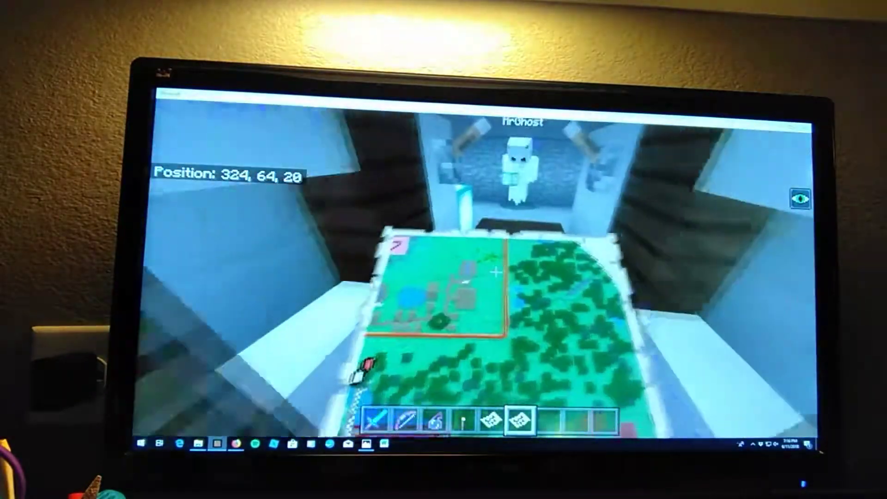
key(w)
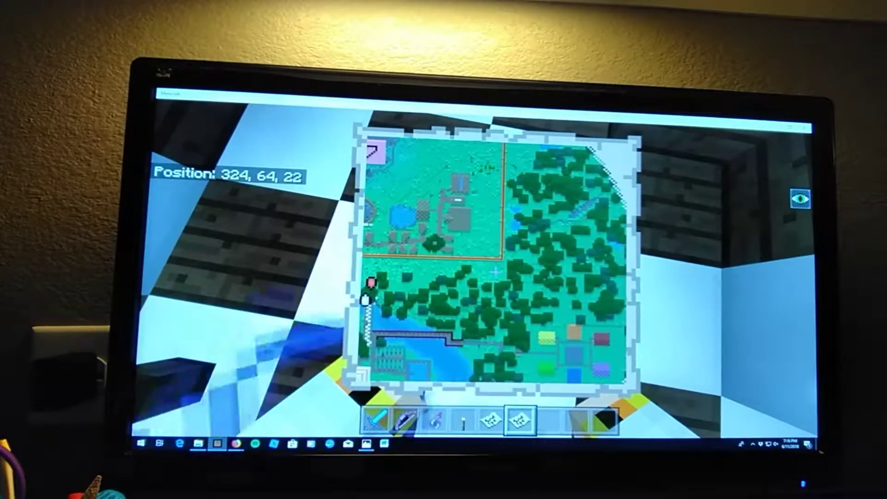
key(8)
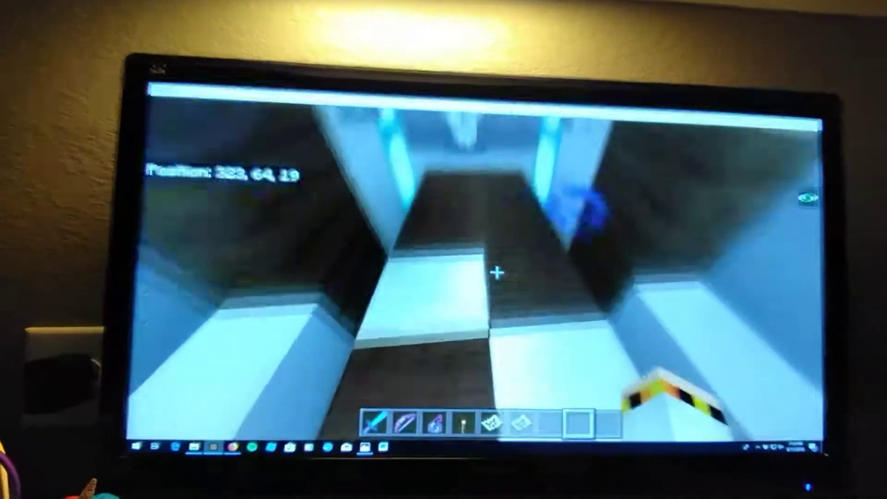
key(w)
Look around MrGhost's room, then walk back along the wall into the dim stone room
key(w)
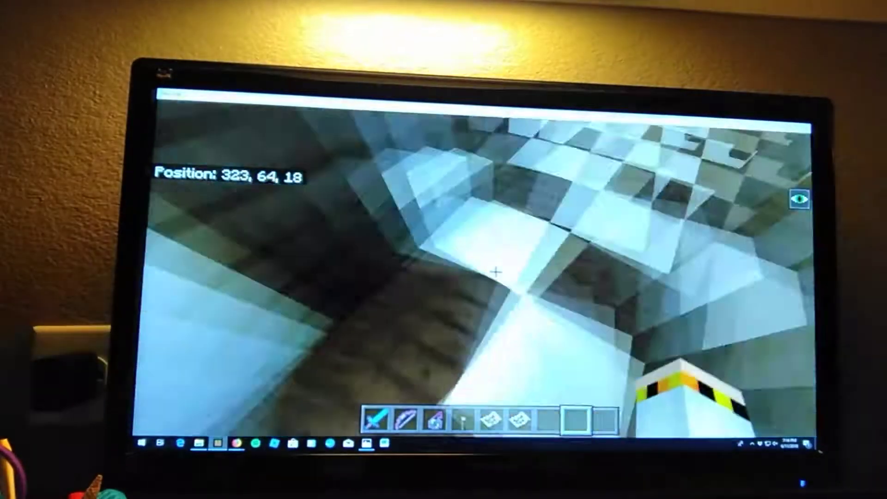
key(w)
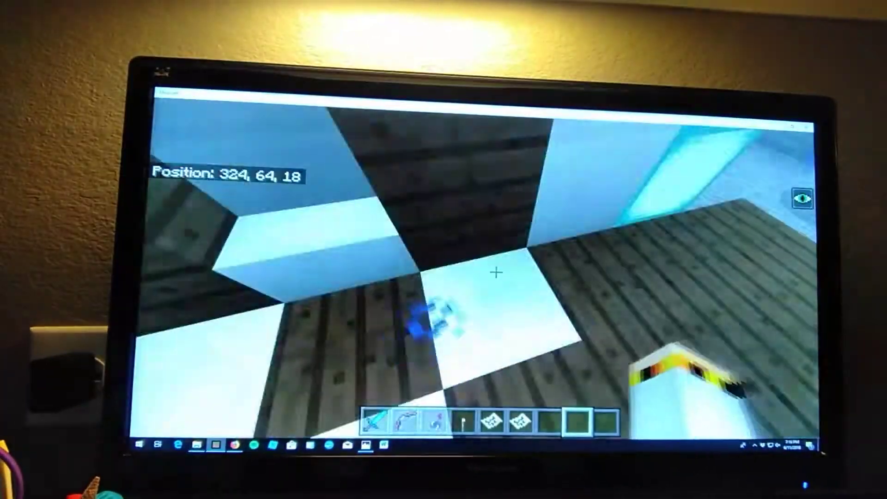
key(w)
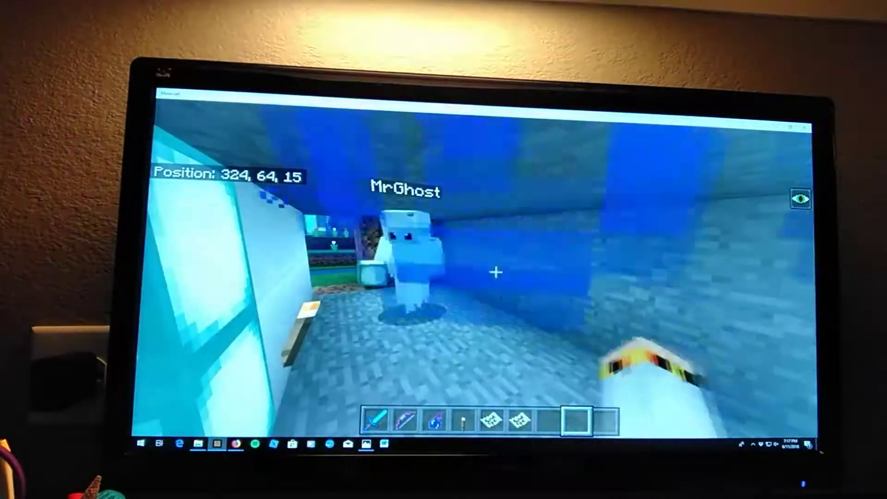
key(w)
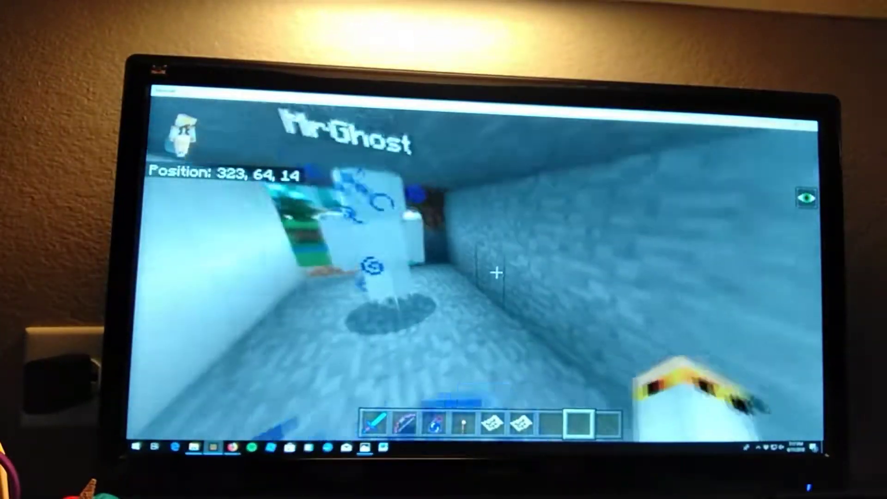
key(w)
key(w)
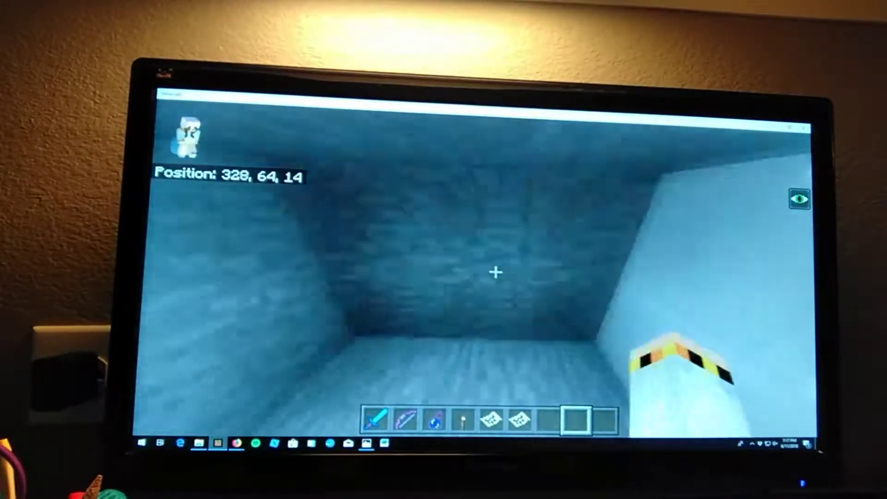
key(w)
Break a block at the corridor's end corner, then walk back toward the tunnel exit
key(s)
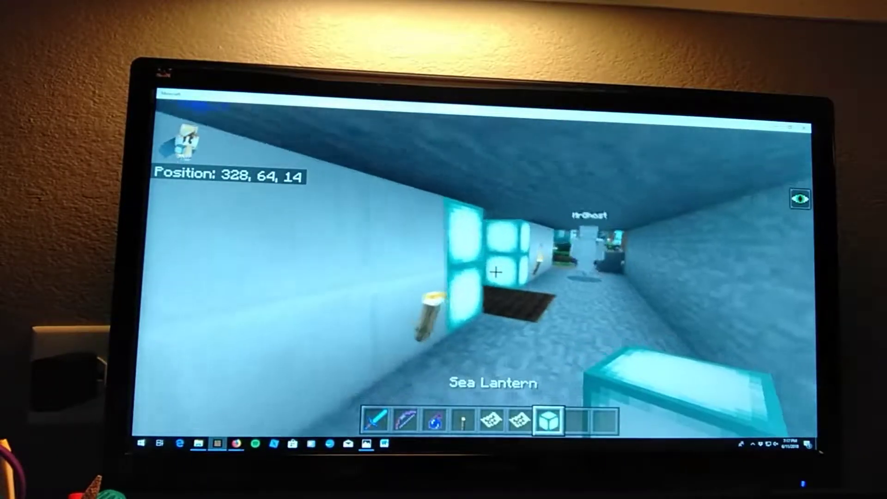
key(w)
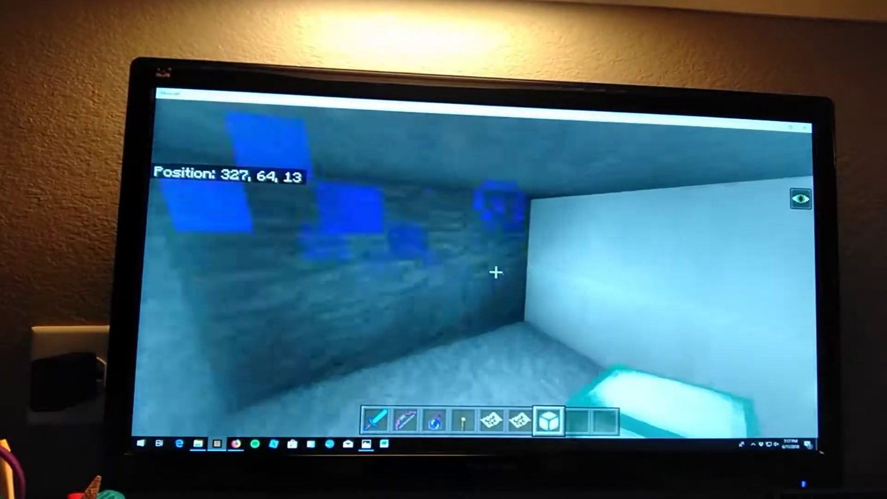
key(w)
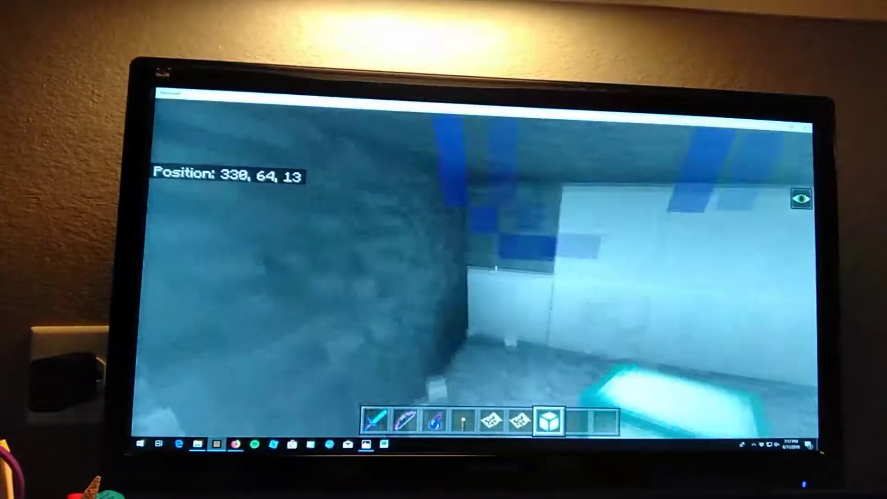
click(497, 269)
key(w)
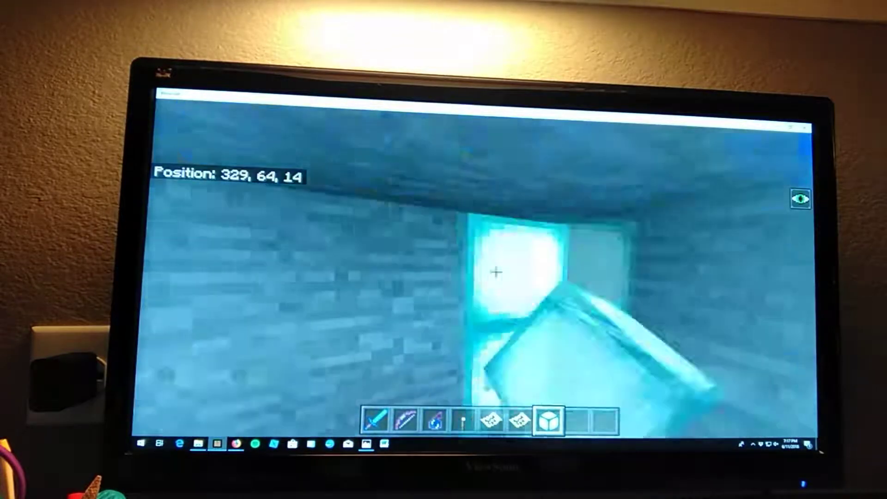
key(w)
scroll(496, 271, down, 1)
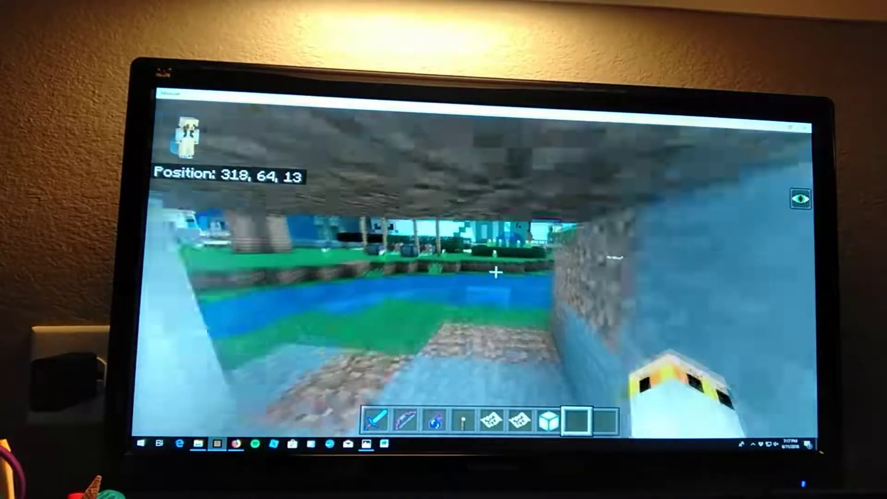
Fly out of the tunnel, down over the river and up along the red bridge
key(w)
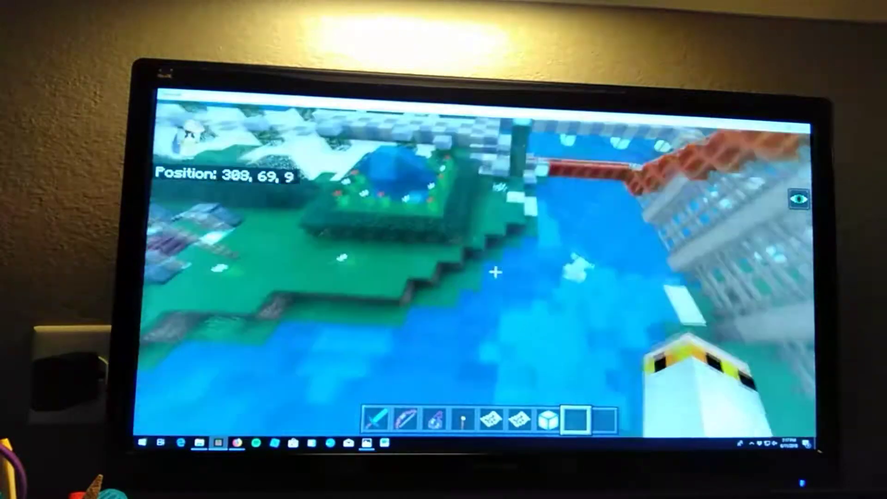
key(w)
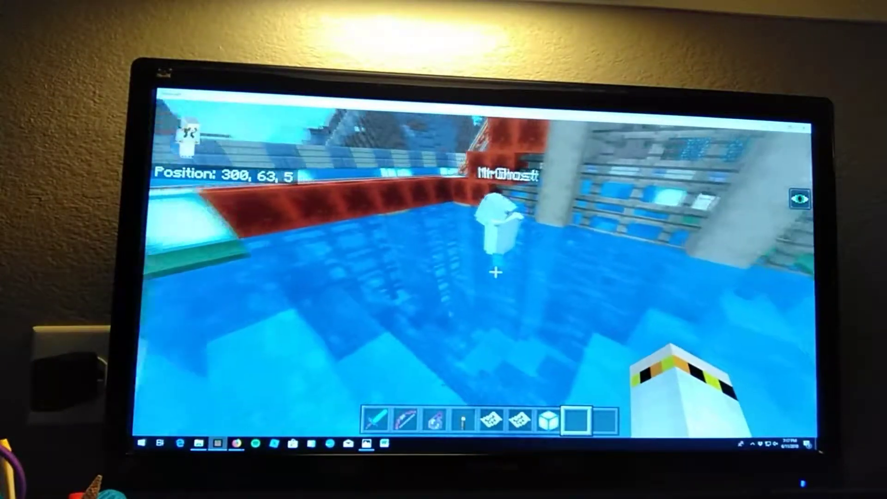
key(w)
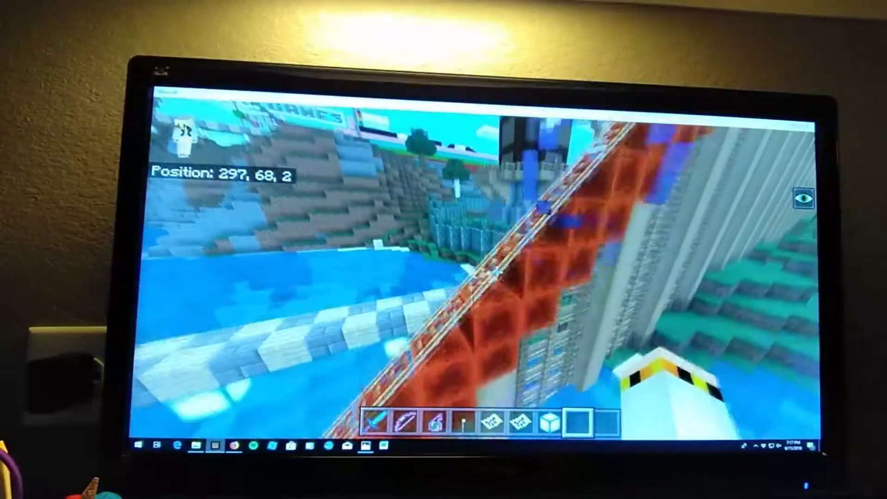
key(space)
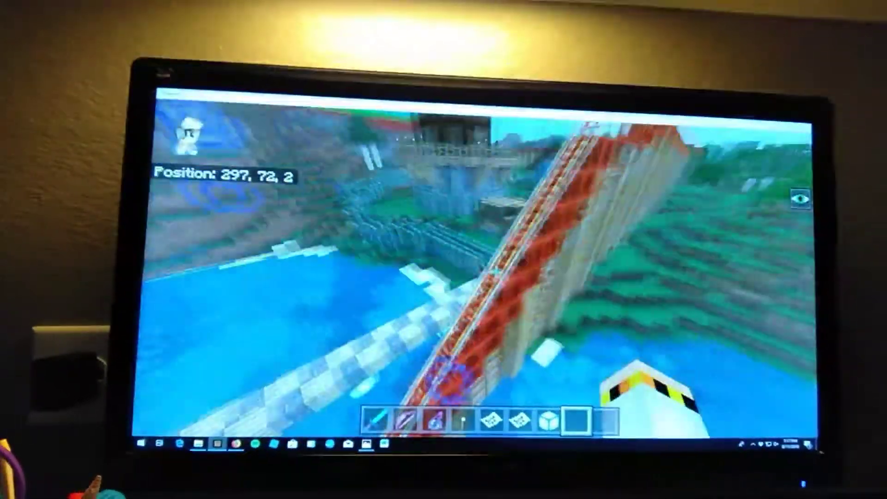
key(w)
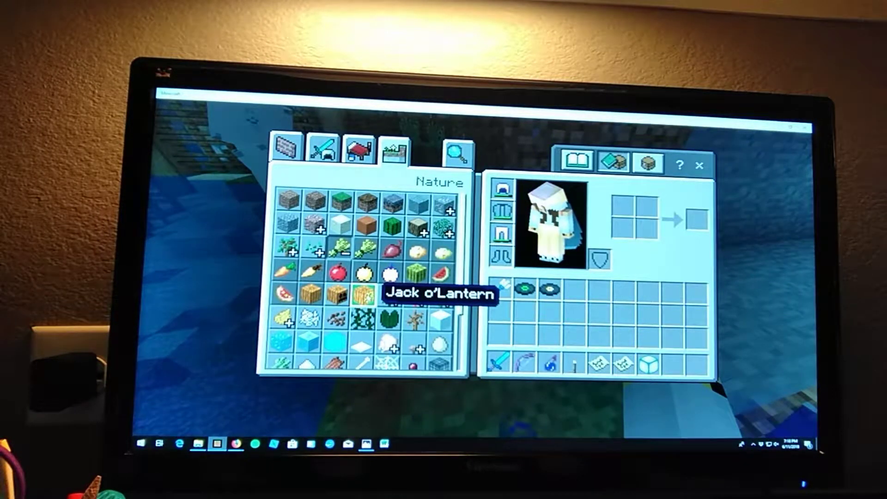
Close the creative inventory after browsing the Nature blocks
key(e)
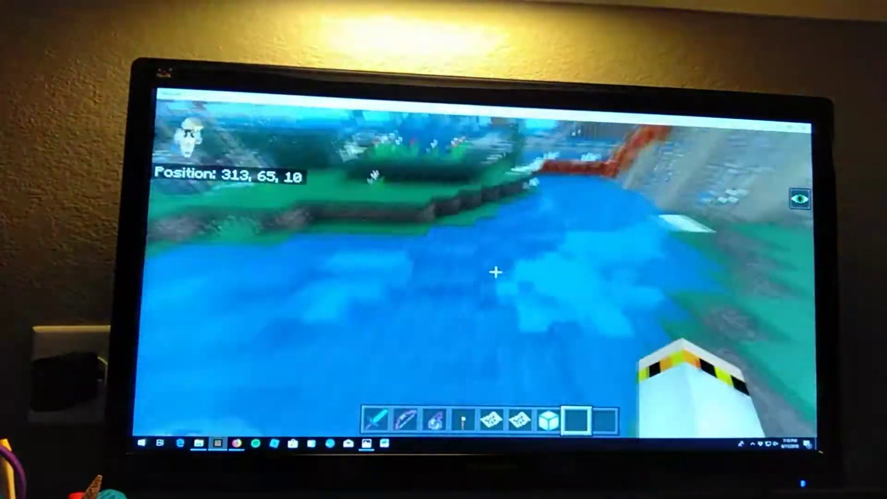
Dive into the river and release a salmon with the Spawn Salmon egg
key(w)
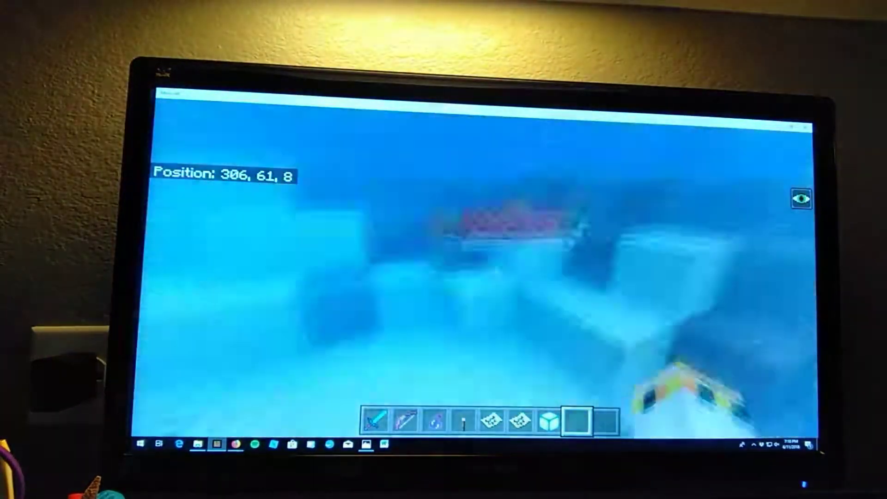
key(8)
right_click(496, 272)
drag(496, 272, 497, 272)
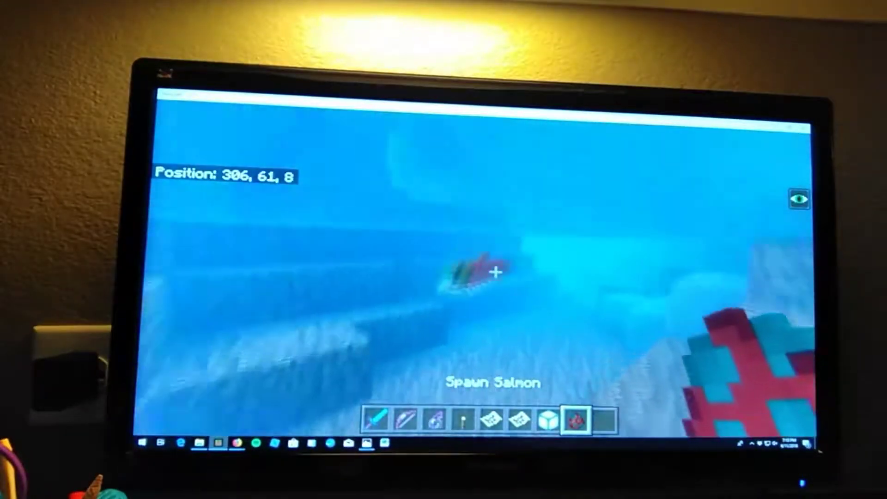
Swim back to the surface and move along the bank toward the ice tunnel
key(space)
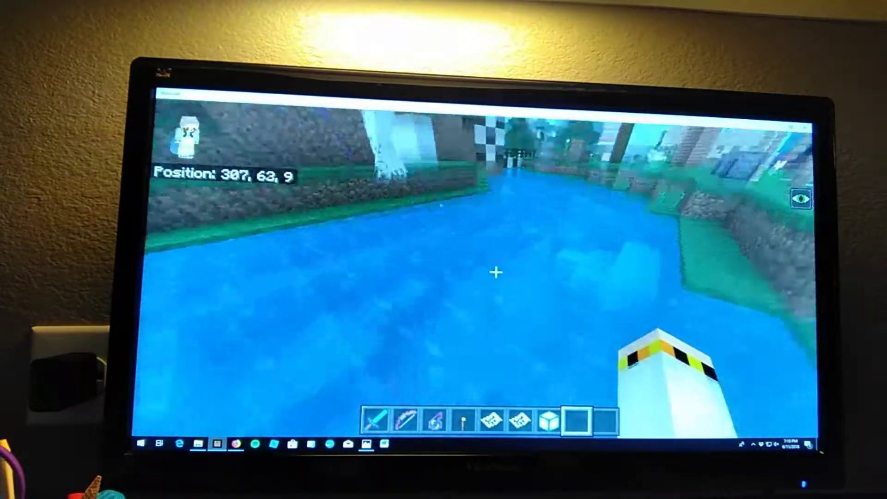
key(w)
key(w)
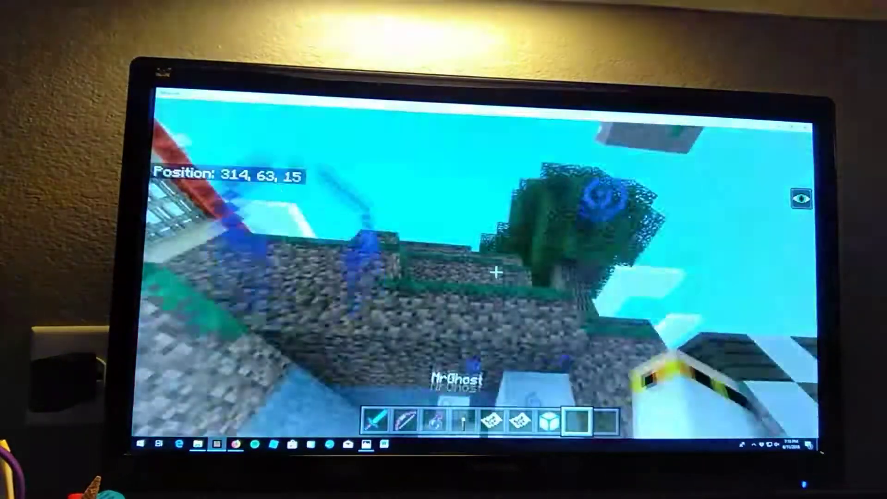
key(w)
Walk into the ice tunnel and right-click near MrGhost in the doorway
key(w)
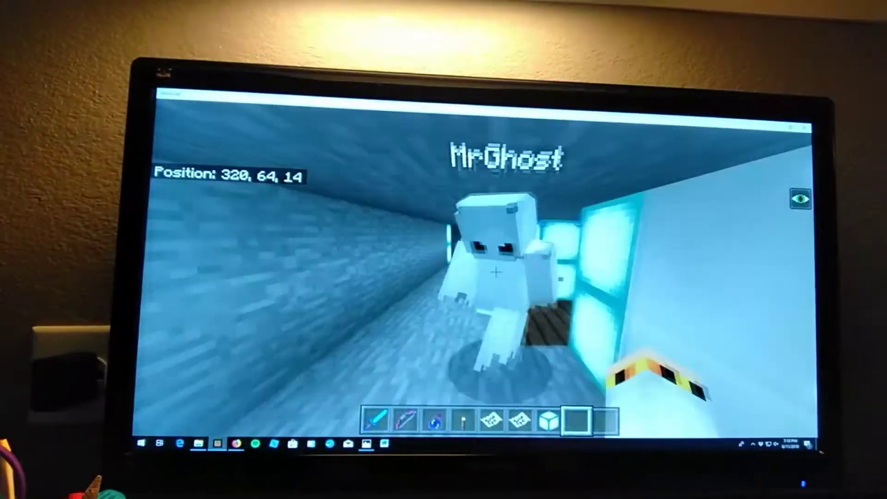
key(w)
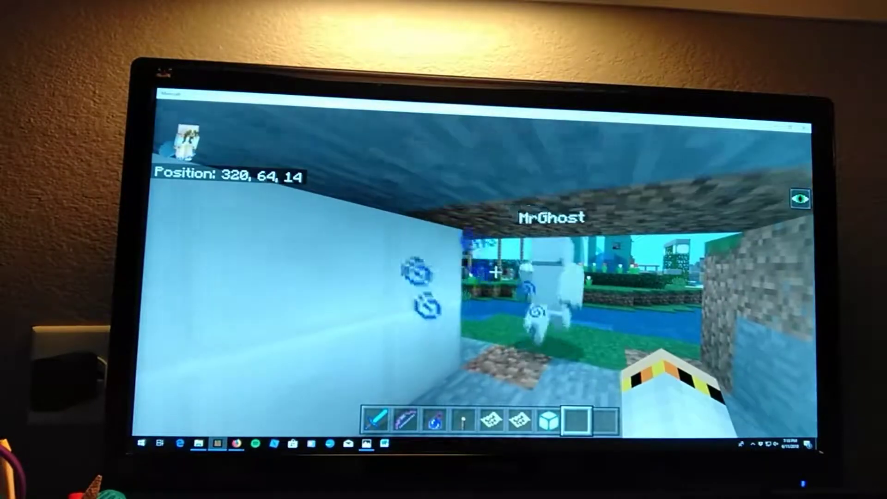
key(w)
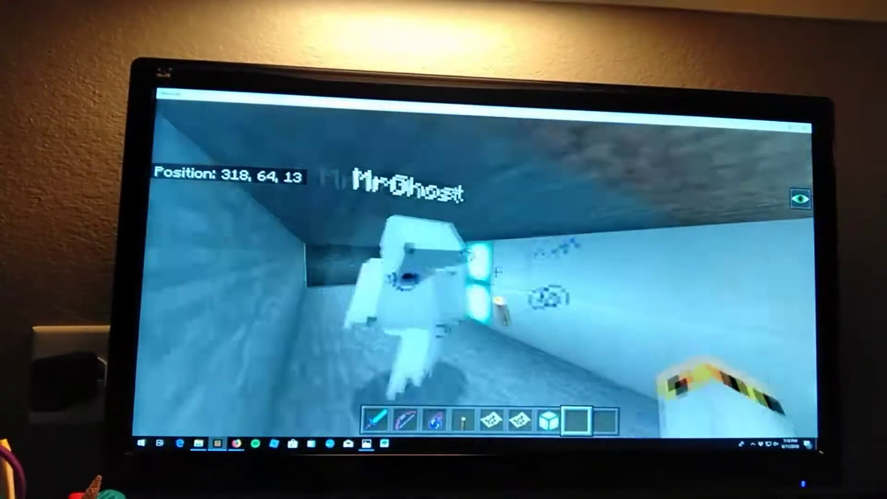
right_click(486, 277)
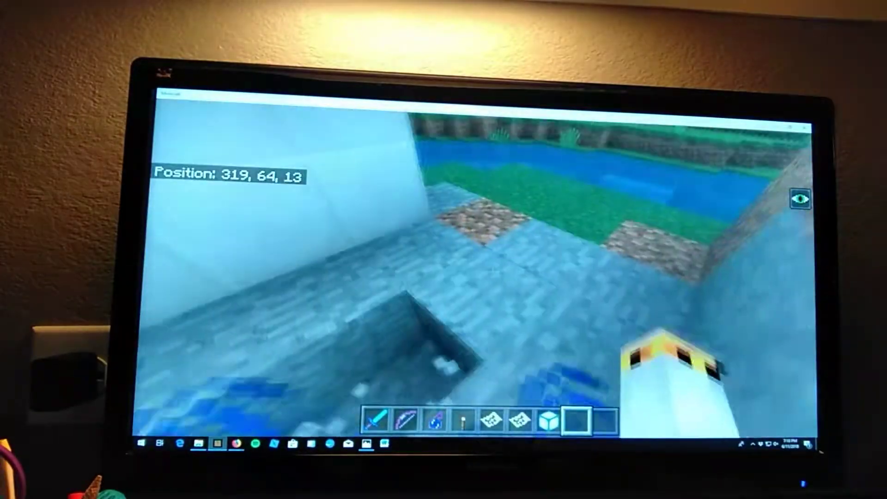
Continue along the tunnel floor and down the sea-lantern corridor to its end
key(w)
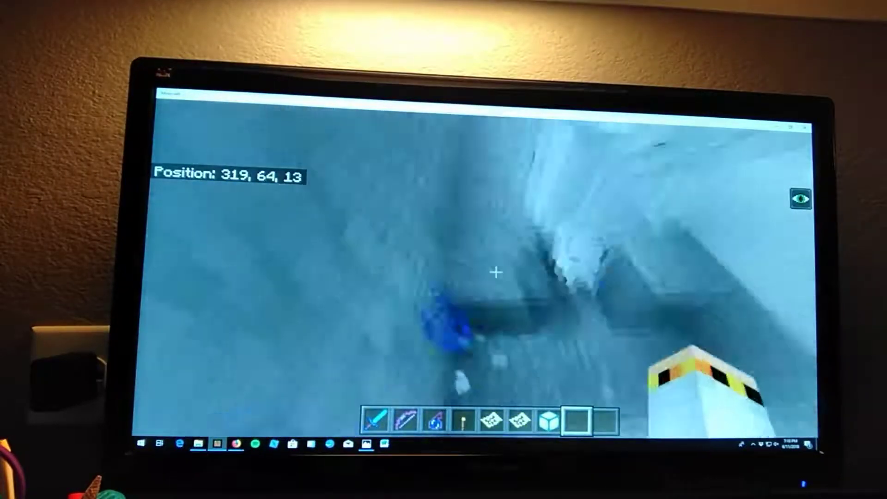
key(w)
right_click(496, 272)
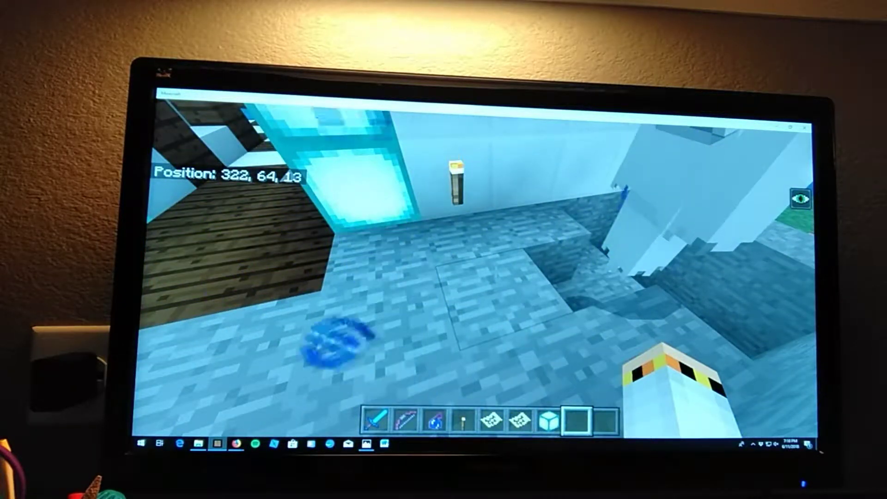
key(w)
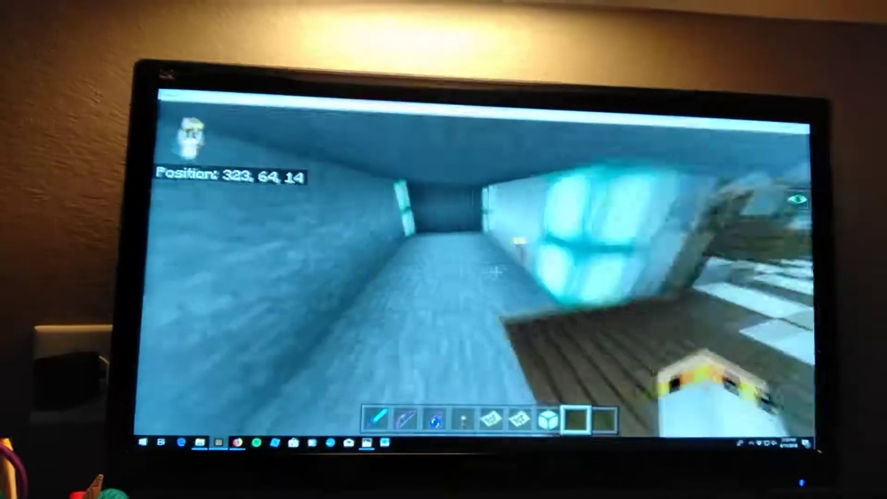
key(w)
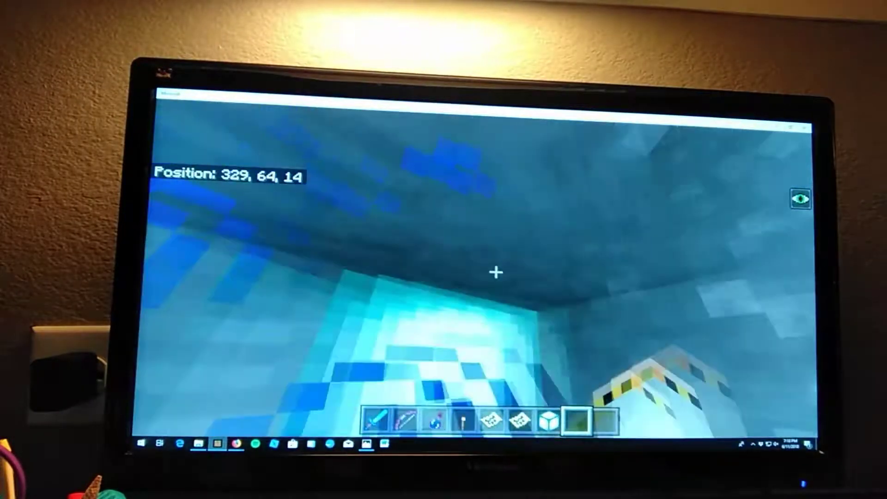
Mine the stone block at the corridor end and approach the lantern-framed wall
click(496, 273)
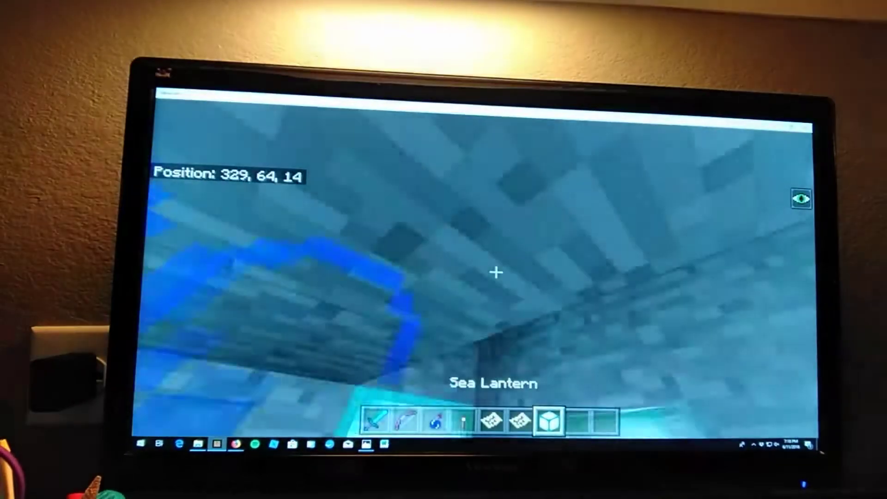
key(w)
key(s)
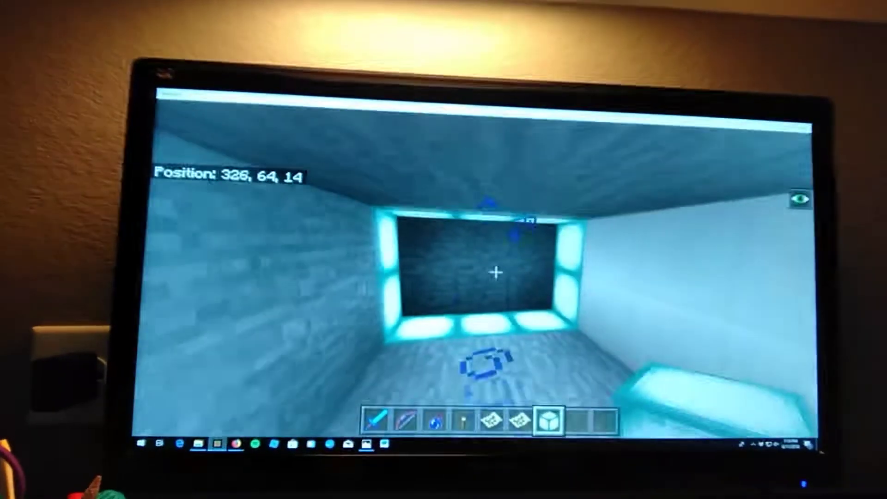
key(w)
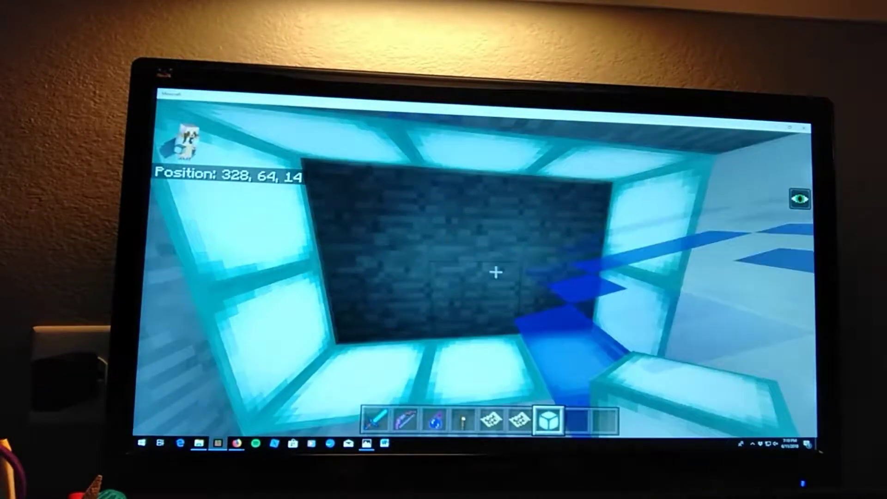
Walk back along the corridor, turn to face its end, and bring up Chat and Commands
drag(496, 272, 495, 273)
key(w)
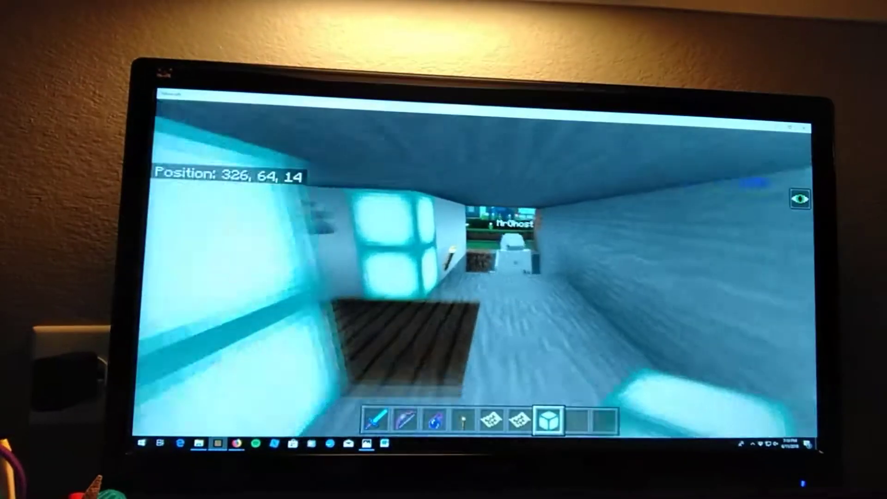
key(w)
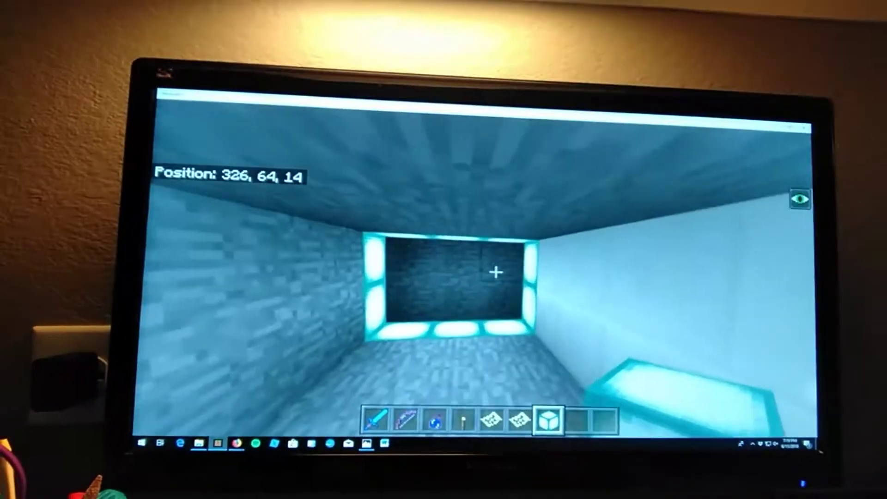
key(e)
key(e)
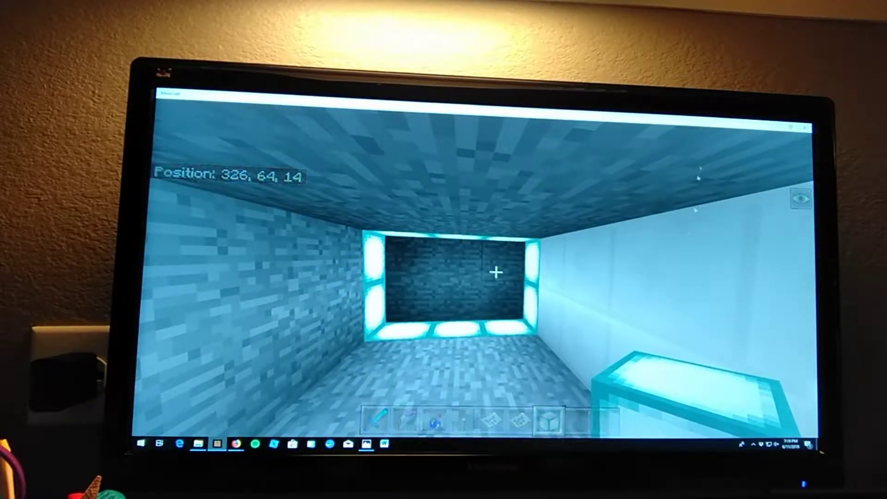
key(t)
Run /time set sunset by choosing Time and the Sunset preset from the quick commands
click(195, 418)
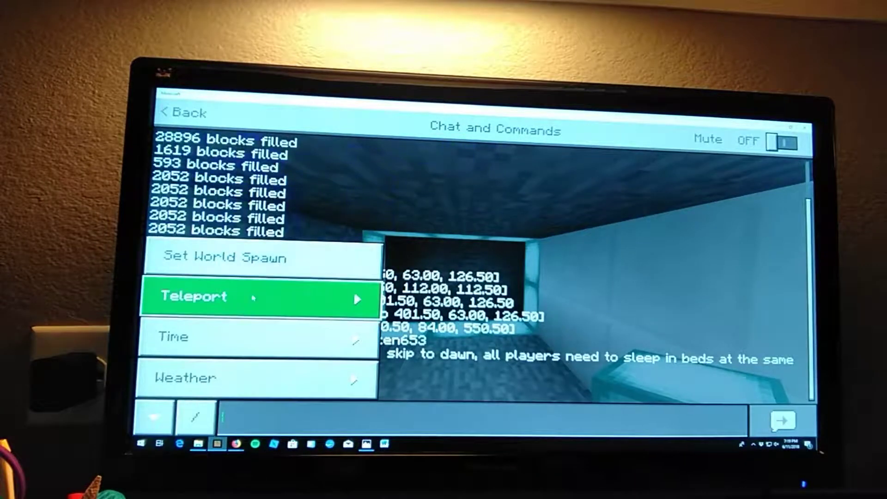
click(253, 297)
click(170, 257)
click(277, 336)
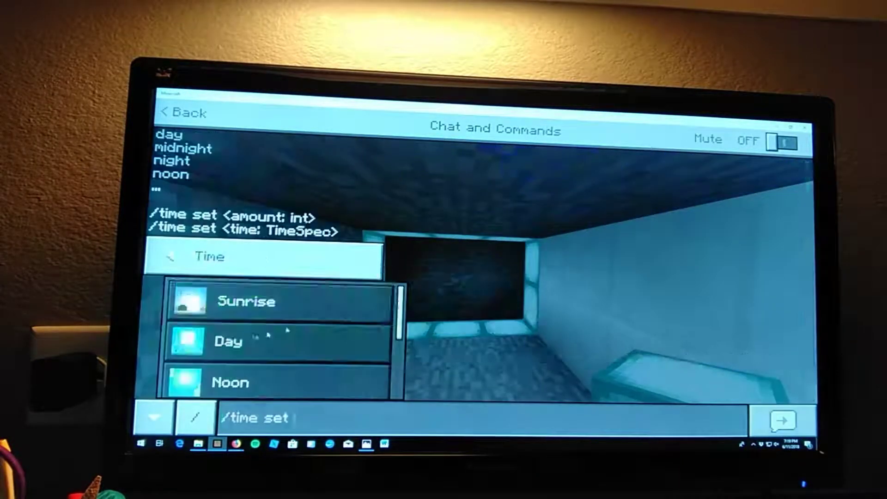
scroll(402, 326, down, 1)
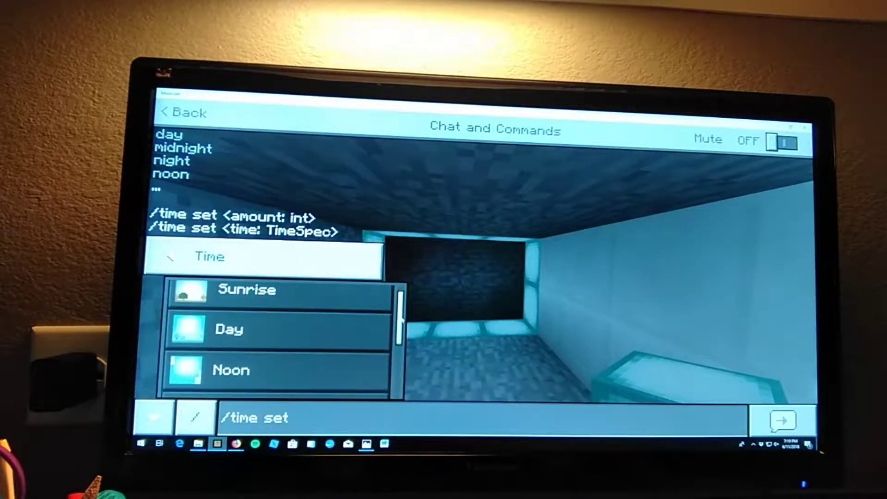
scroll(361, 366, down, 1)
click(361, 366)
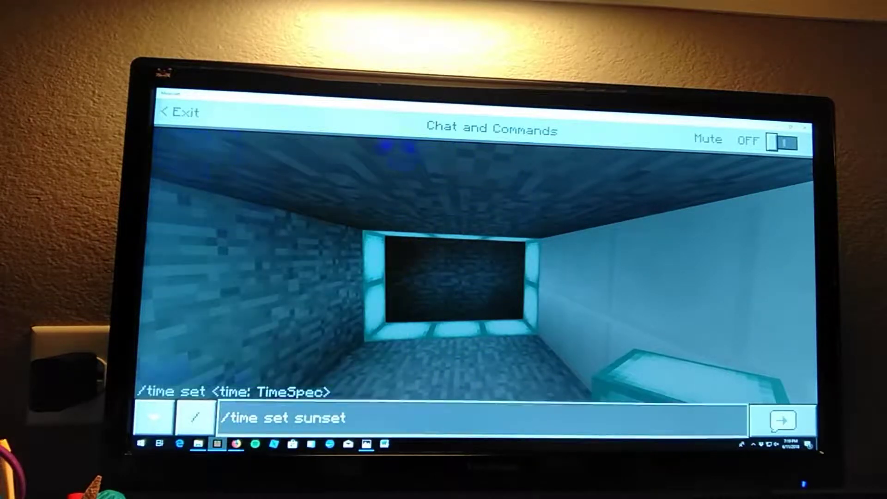
key(Return)
Walk down the stairs, drop into the water pit and climb back out
key(w)
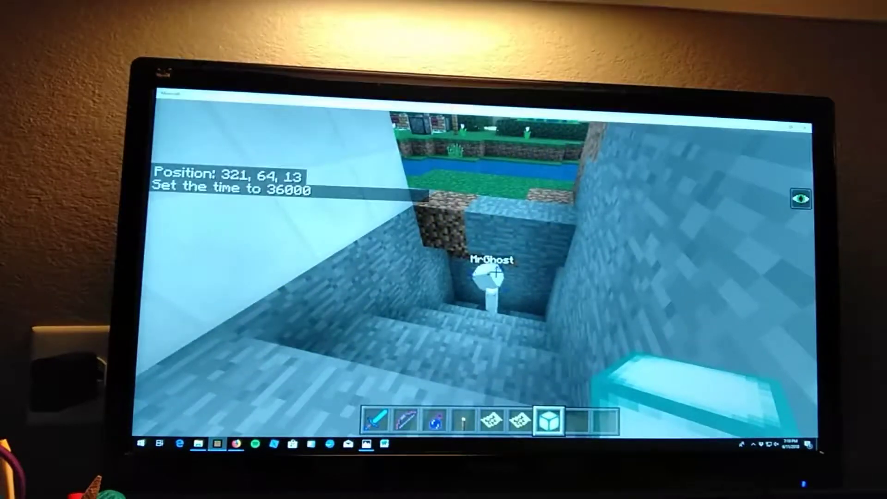
key(w)
key(w)
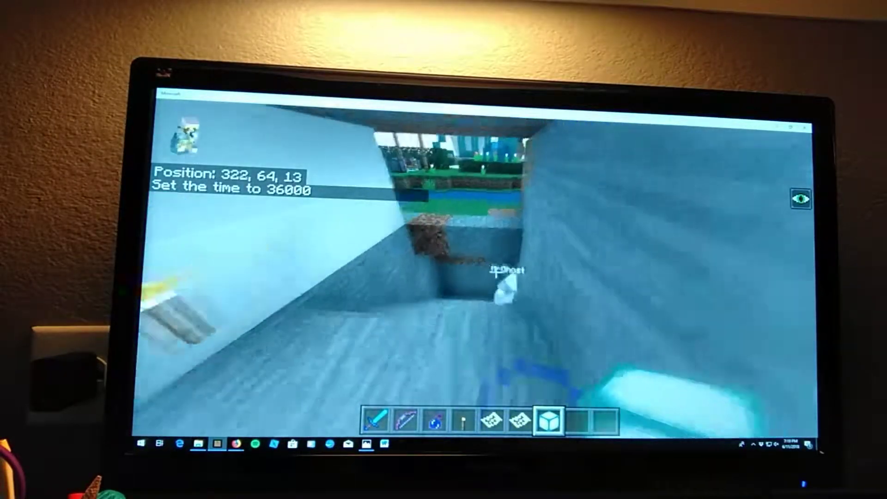
key(w)
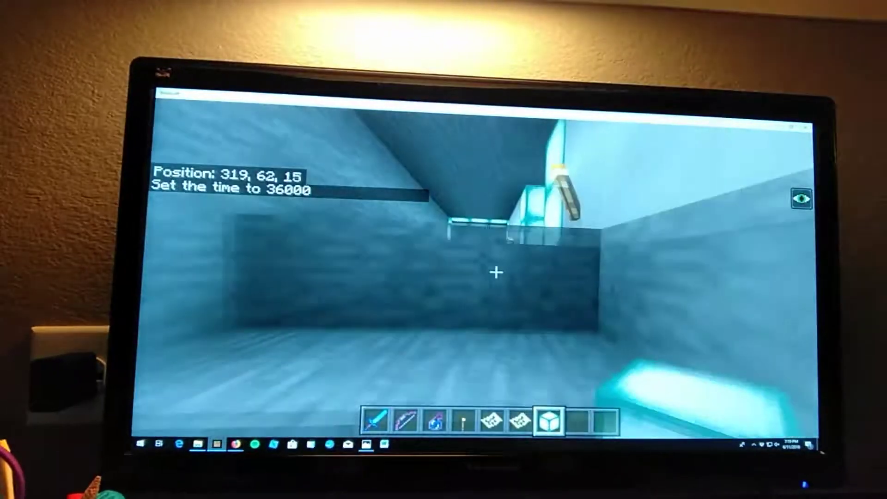
key(w)
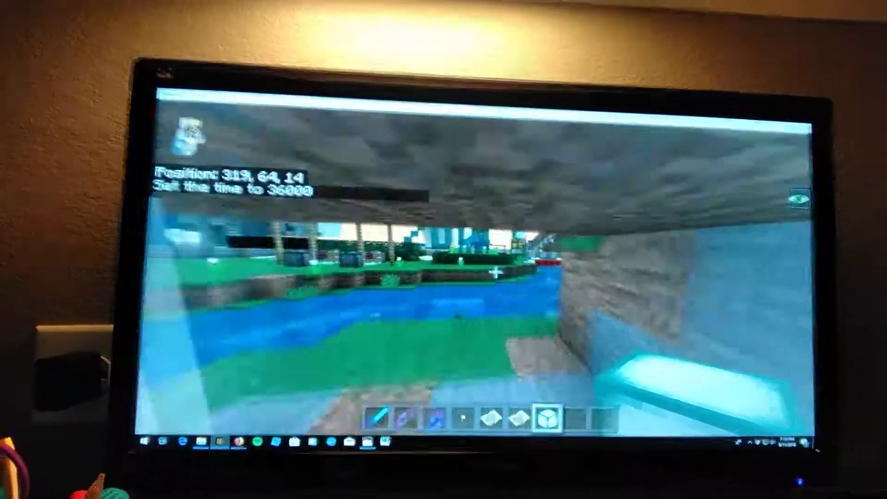
key(w)
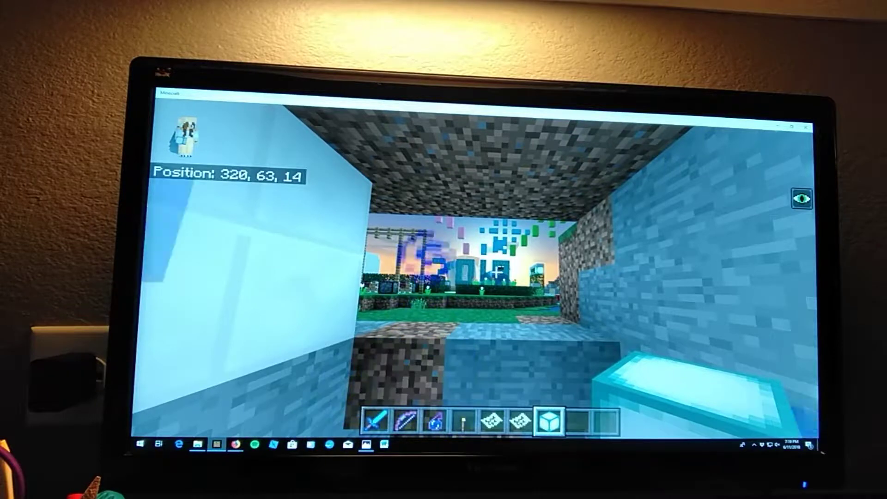
Move through the sea-lantern-lit tunnel toward the grassy exit near 324, 64, 15
key(w)
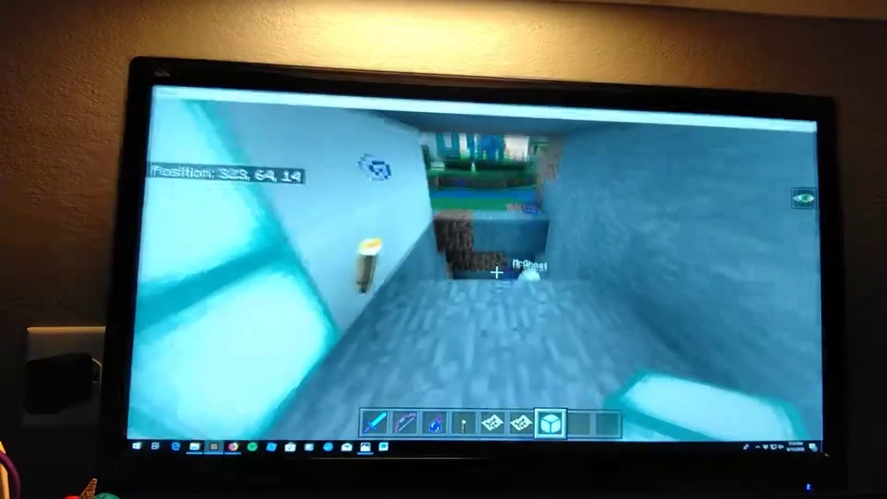
key(w)
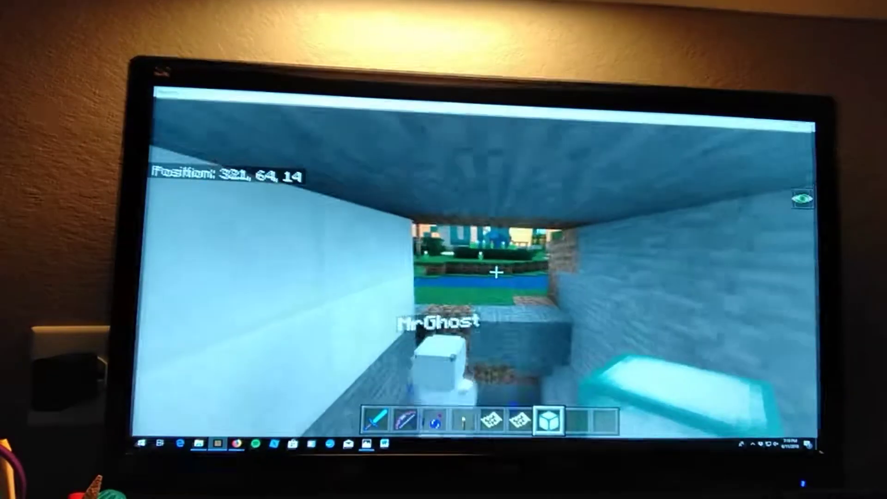
key(w)
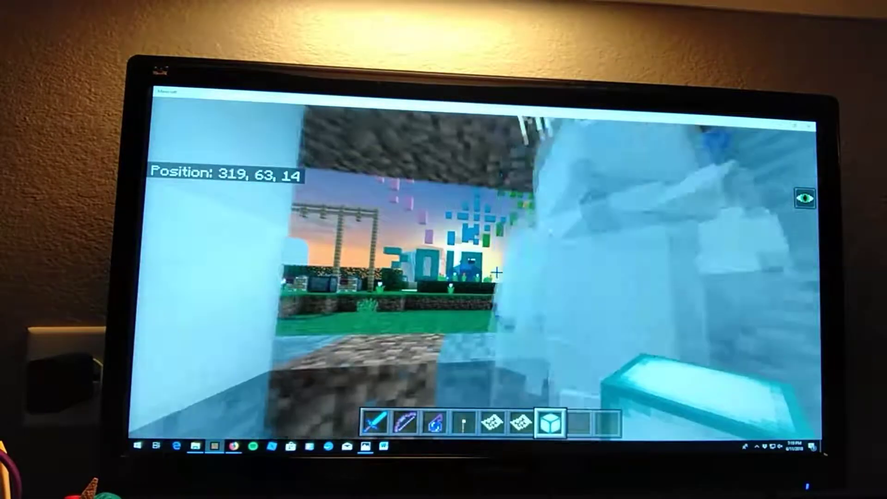
key(w)
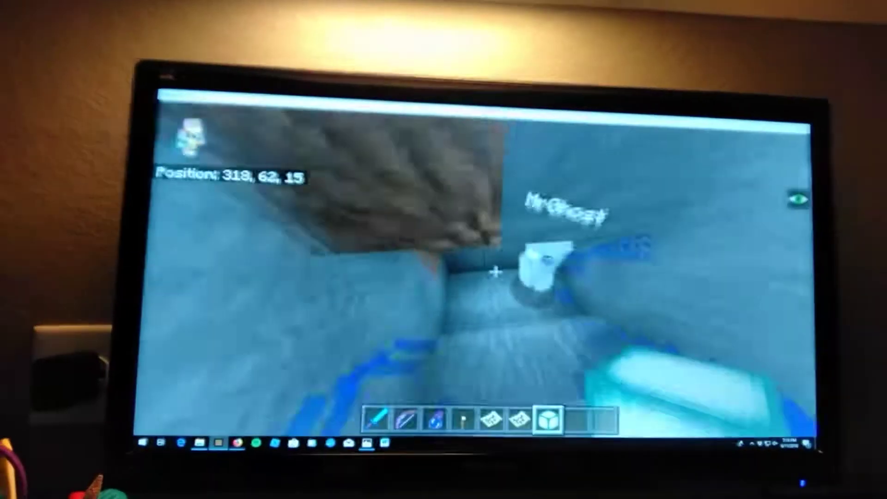
key(w)
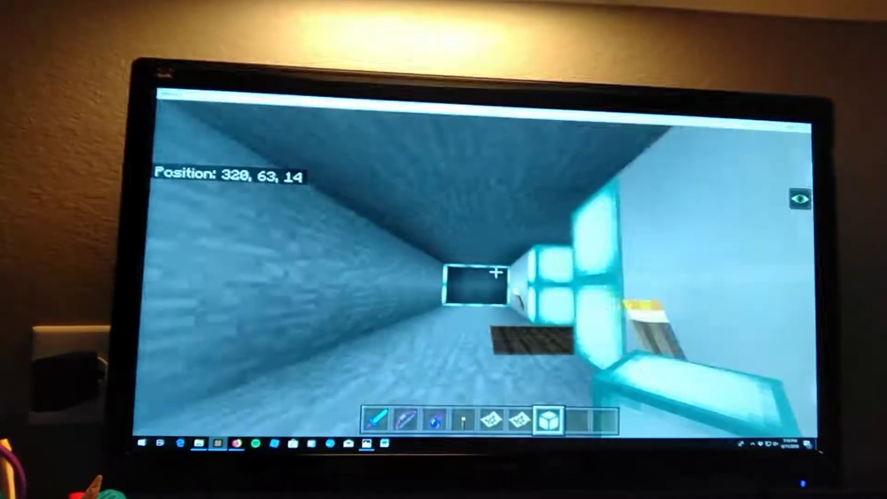
key(w)
key(w)
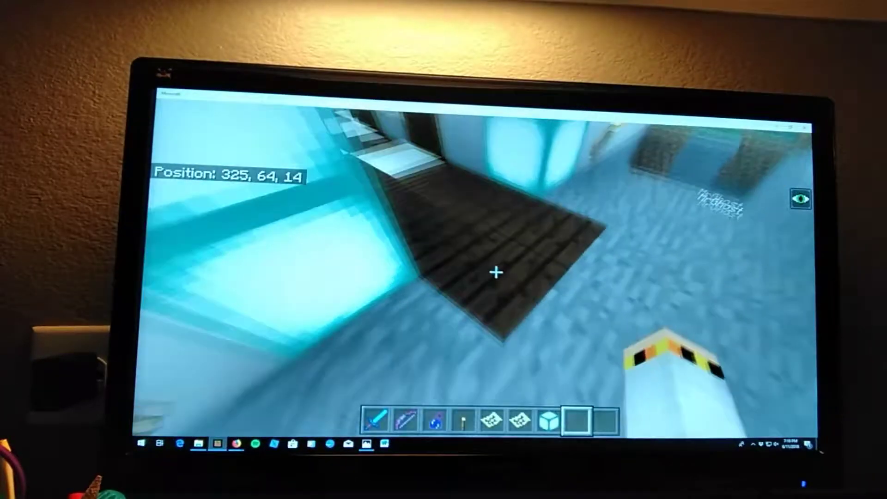
key(w)
key(w)
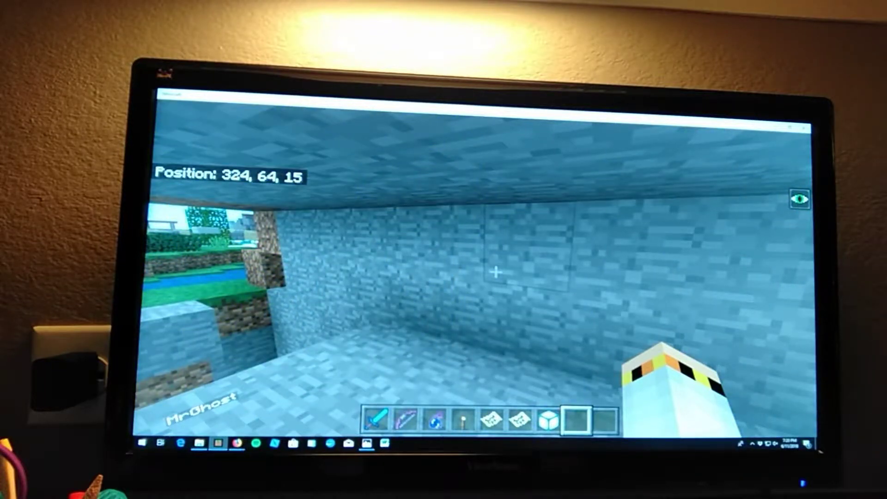
Walk down the tunnel staircase, dive to the seabed, then surface and swim toward the stone wall
key(w)
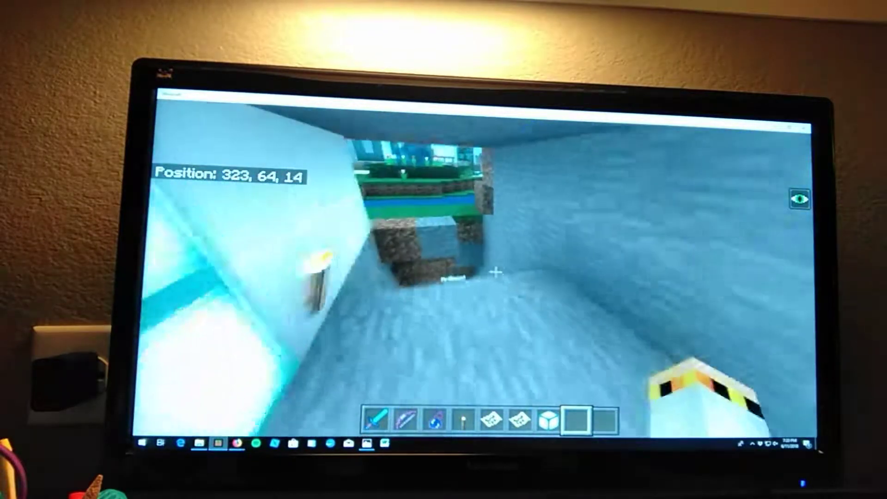
key(w)
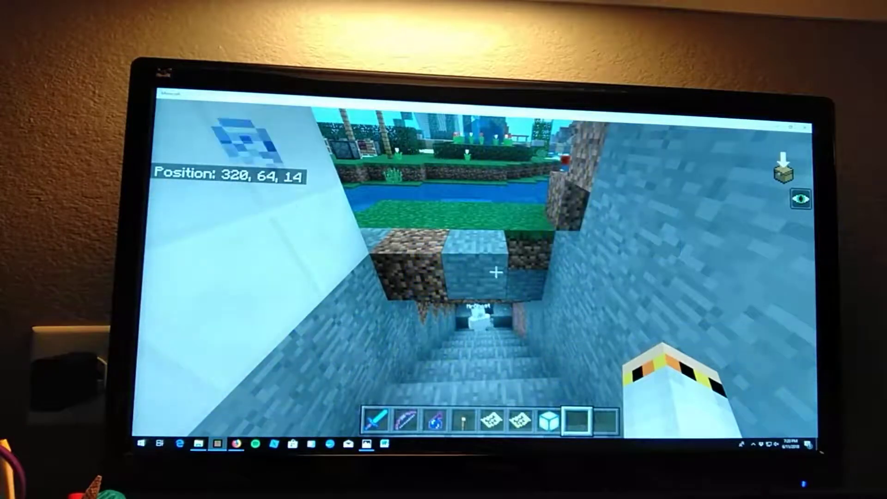
key(w)
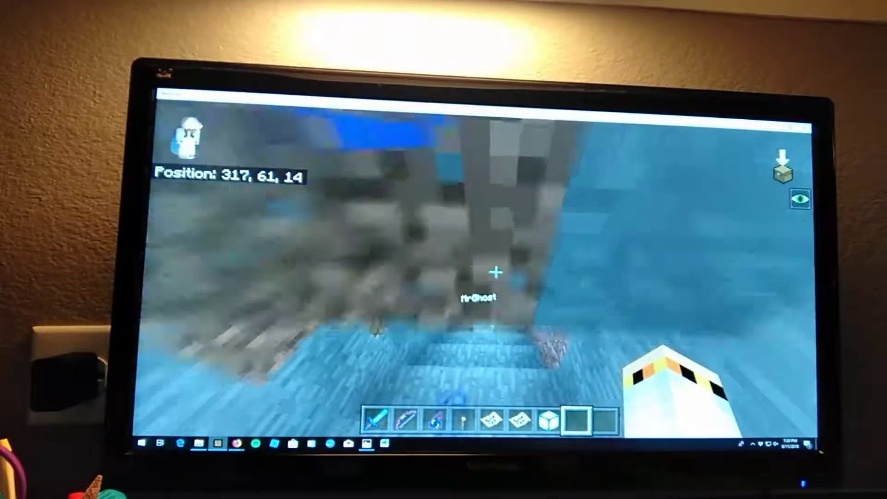
key(w)
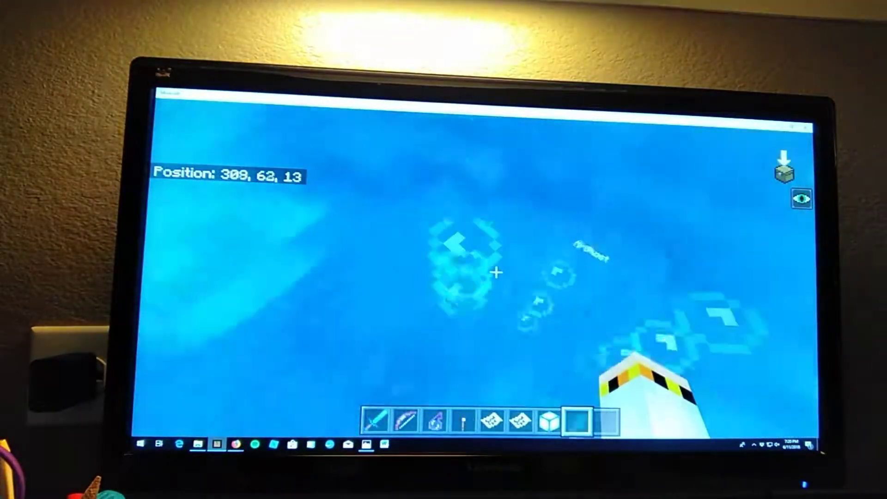
key(w)
key(space)
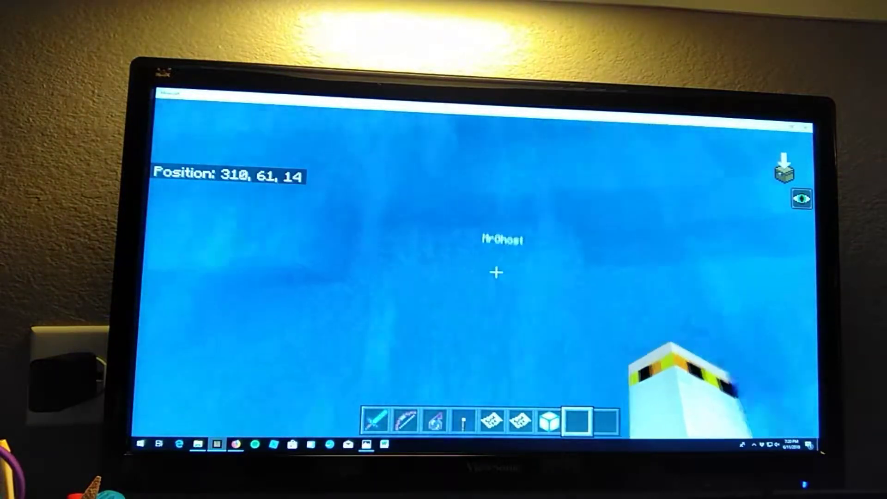
key(w)
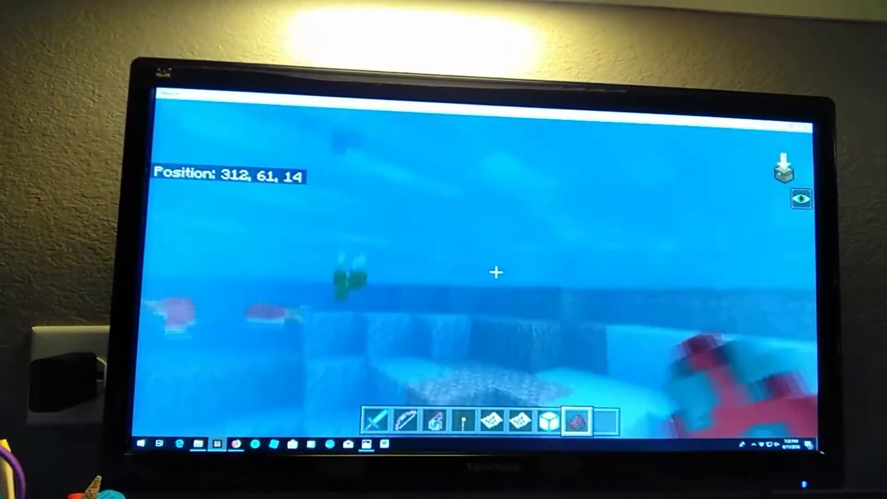
key(space)
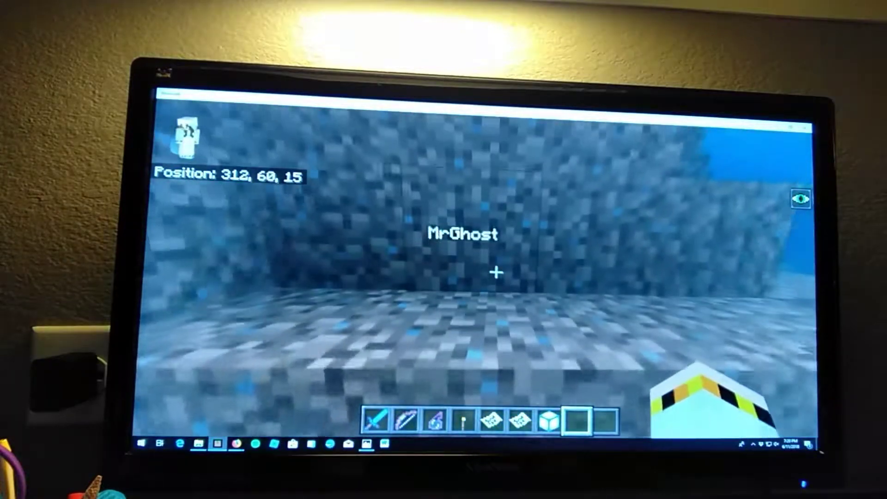
key(w)
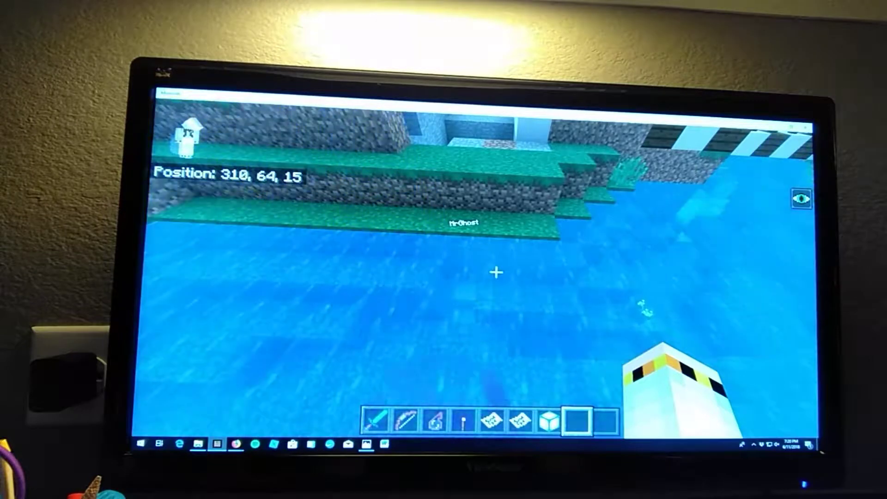
Swim to the stone structure, dive into the tunnel pit, and hold up Map 148
key(w)
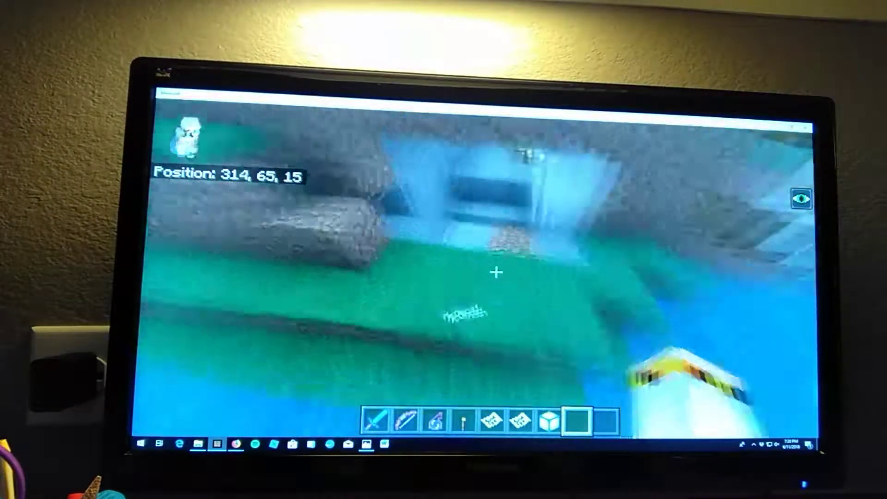
key(w)
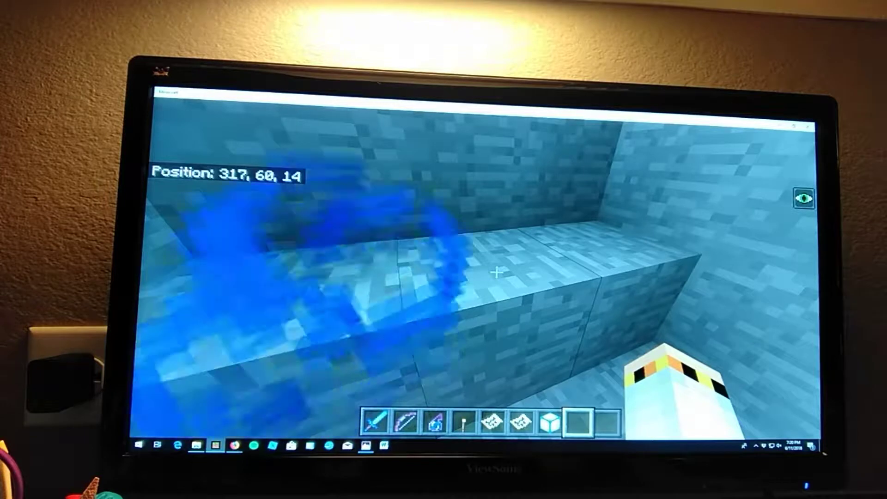
key(5)
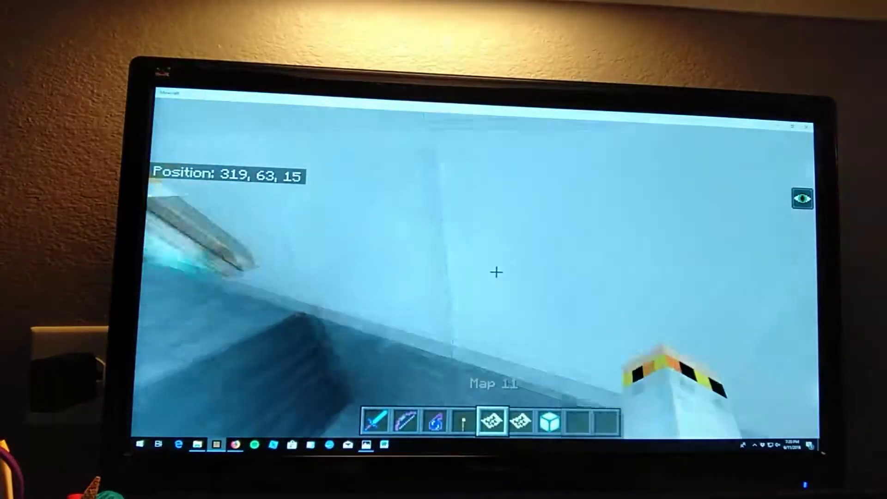
key(6)
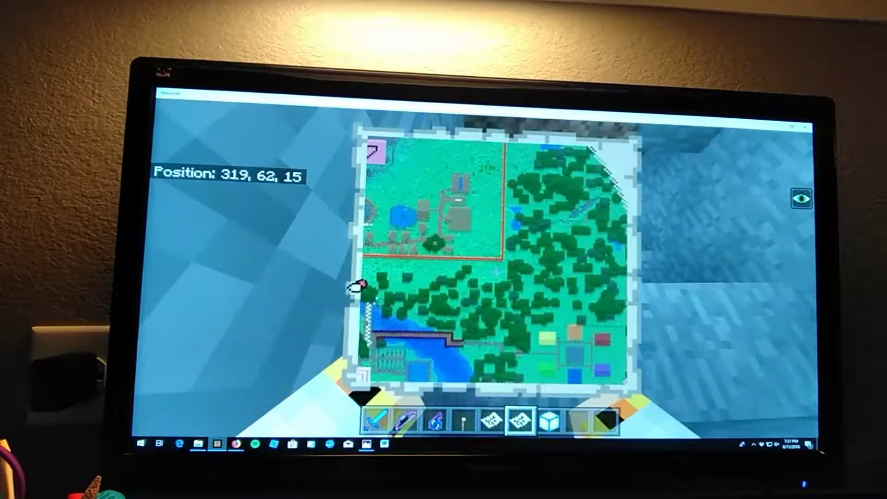
Put Map 148 away, then ready the Splash Potion of Night Vision
key(9)
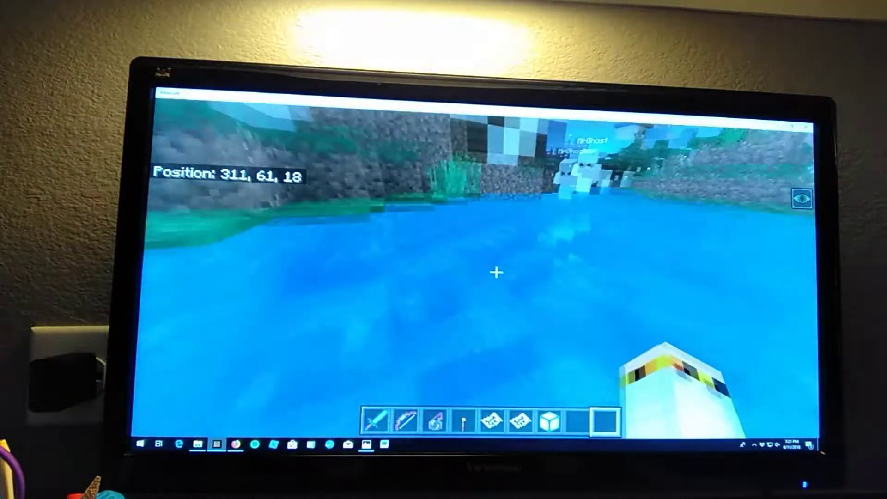
key(3)
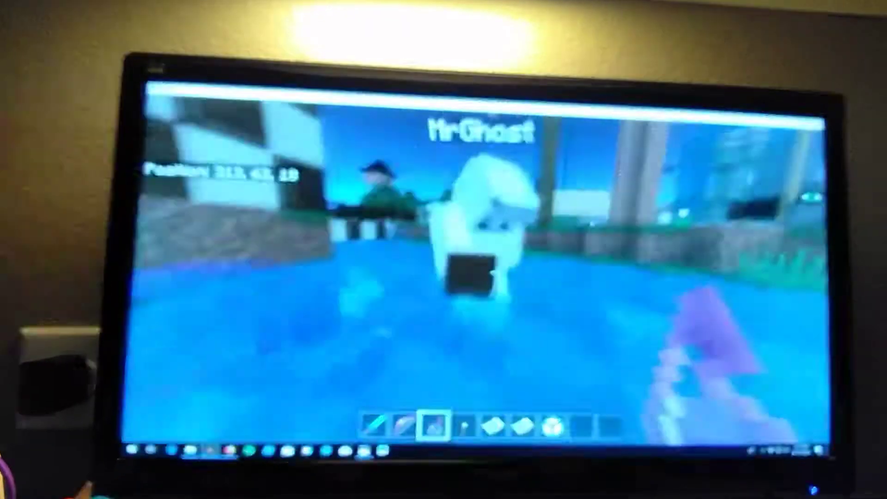
Throw the Night Vision splash potion, then break a block from the underwater stone wall
right_click(495, 272)
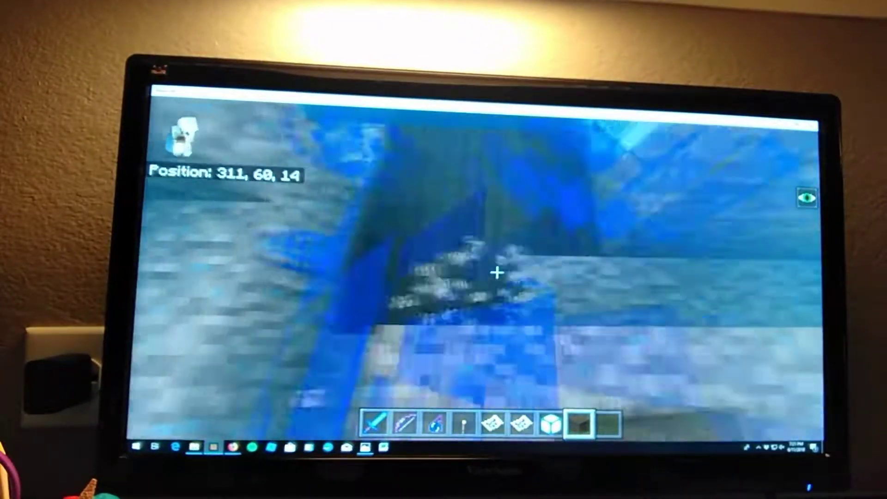
click(496, 273)
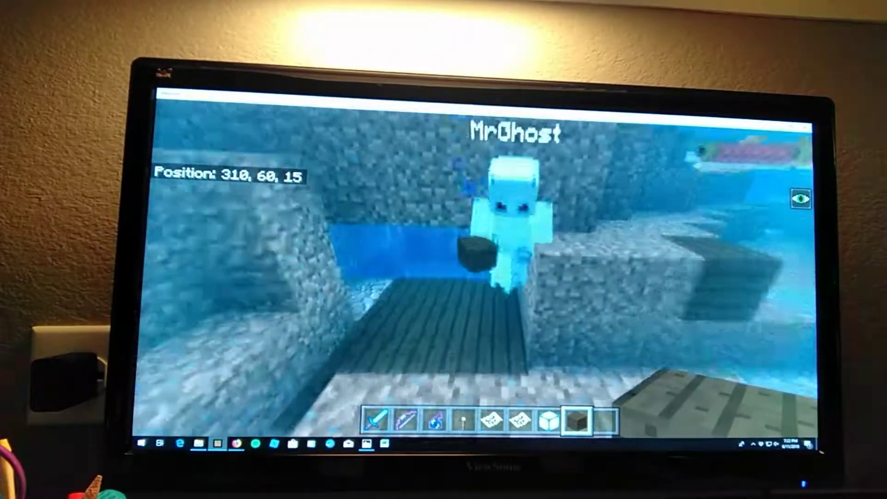
Switch to a front-facing third-person camera and turn the view around
key(F5)
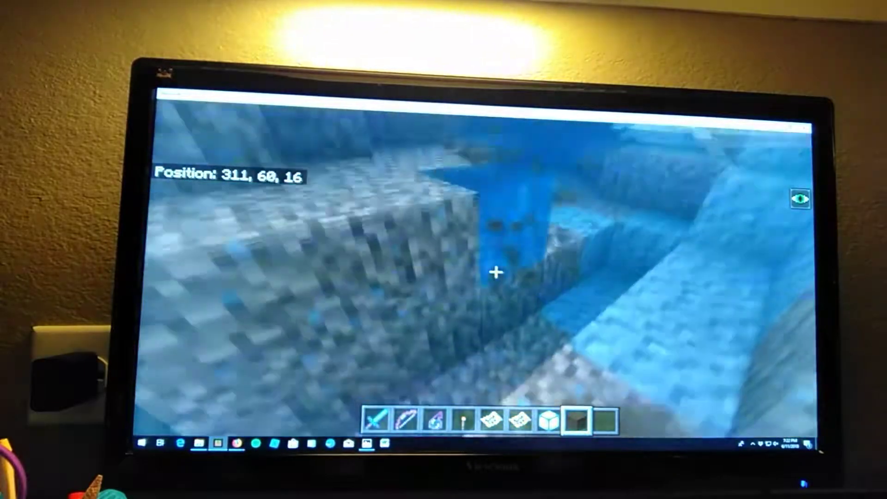
key(F5)
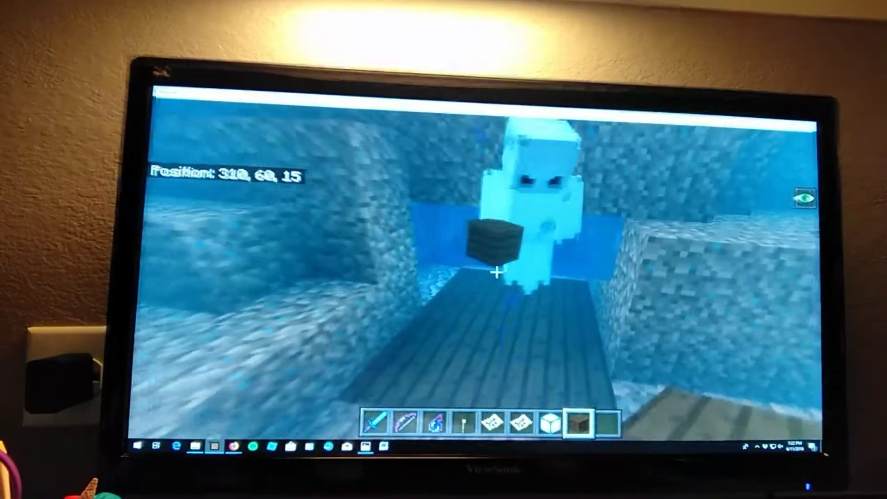
key(w)
drag(497, 272, 496, 273)
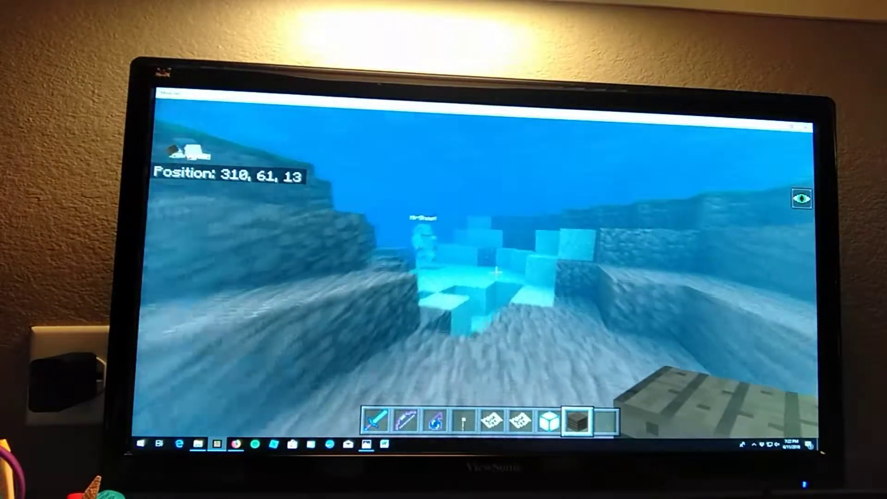
Swim toward the glass base and take out Map 148 in the underwater pit
key(w)
key(w)
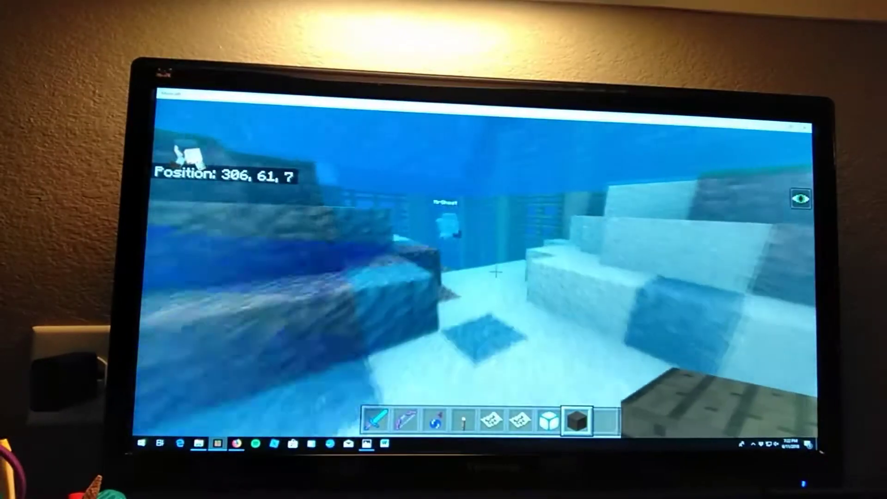
key(w)
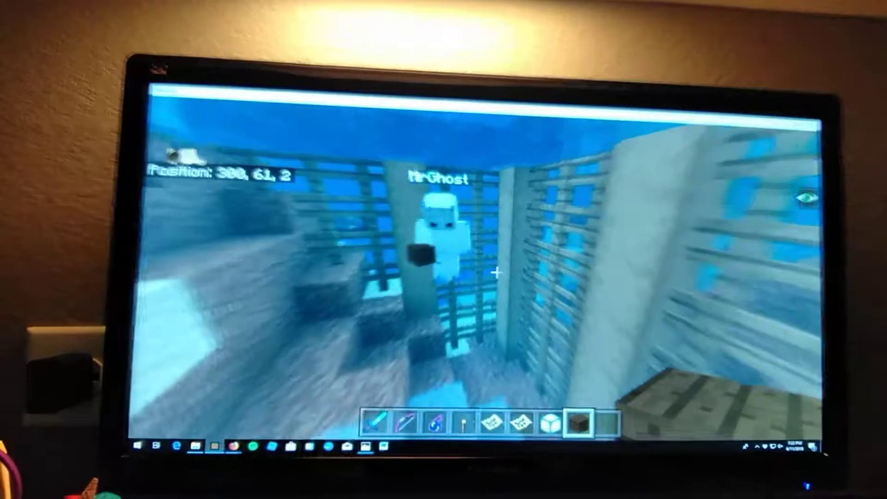
key(7)
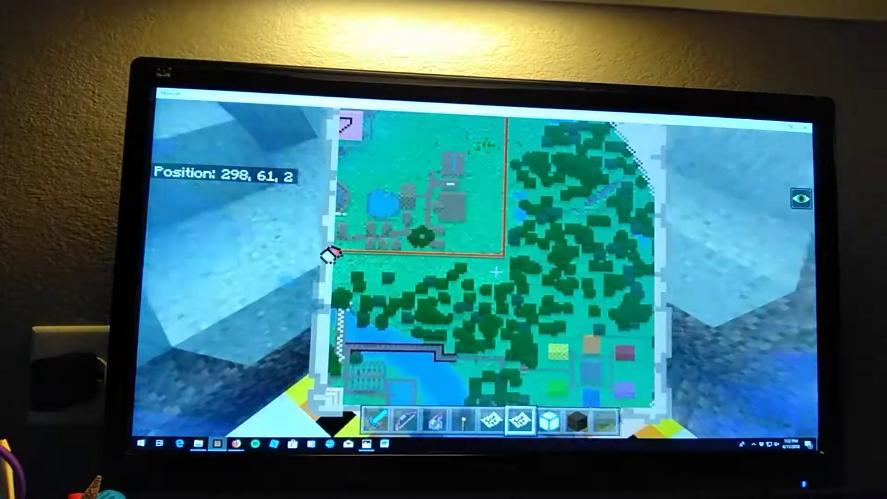
key(w)
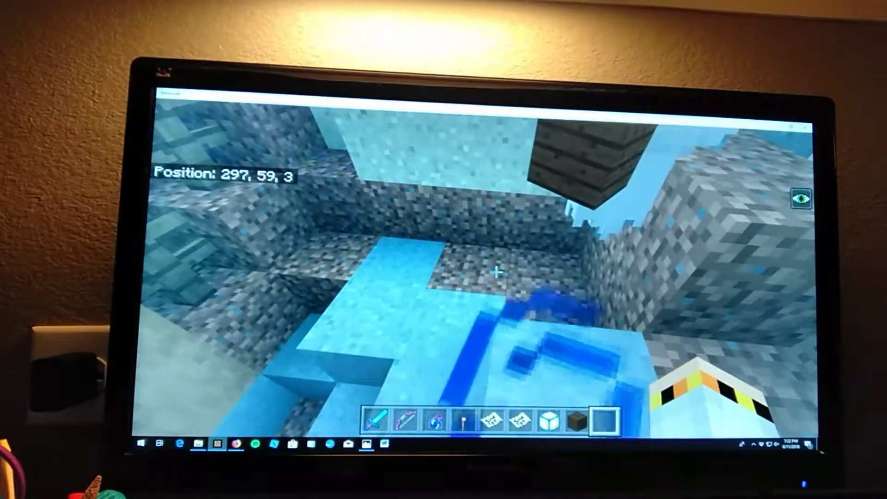
Switch to the Night Vision splash potion and swim up out of the water
key(3)
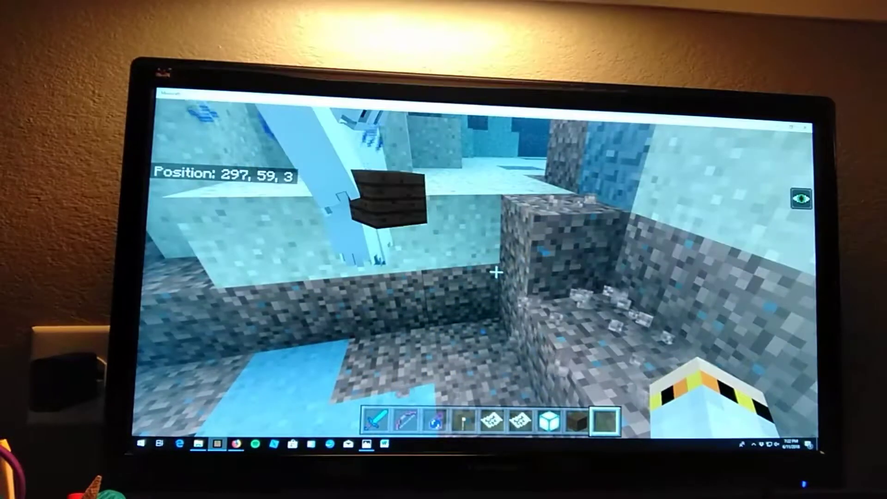
key(space)
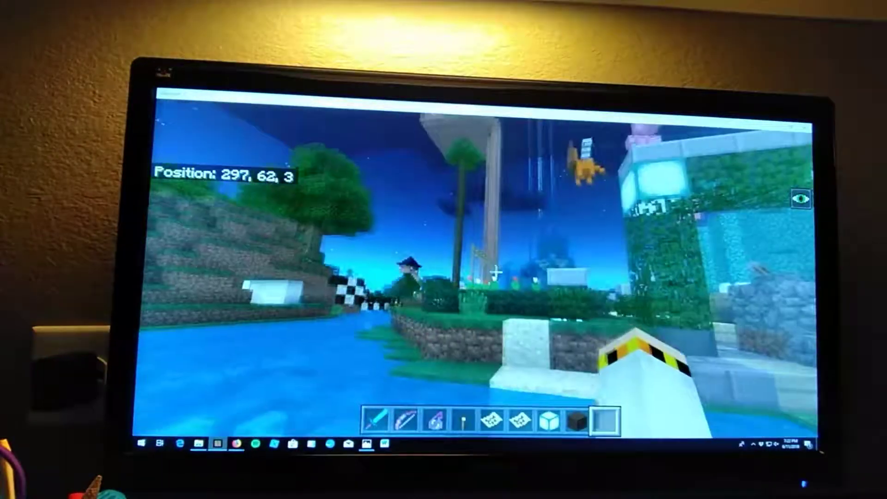
Take a bucket from the creative inventory, then fly along the checkered bridge
key(e)
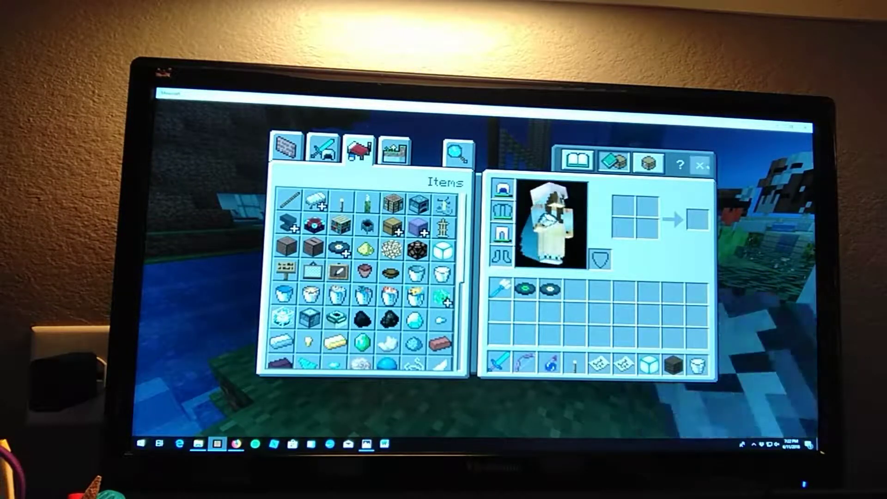
key(Escape)
key(w)
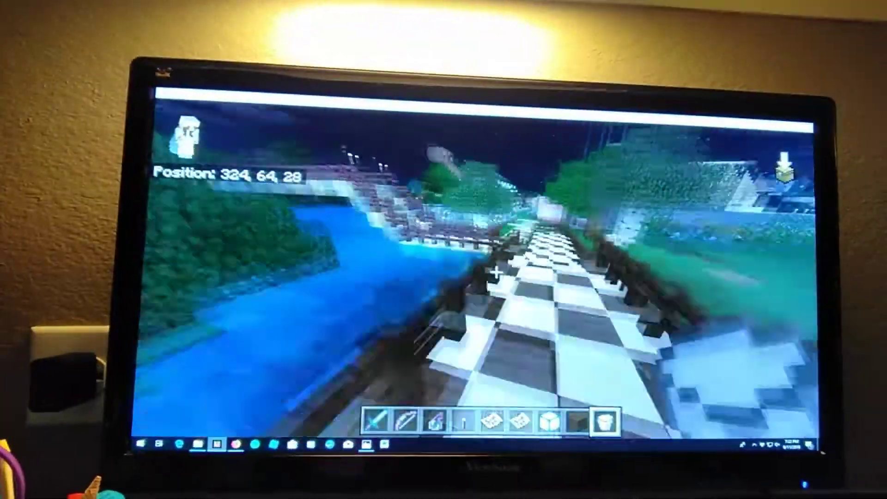
key(w)
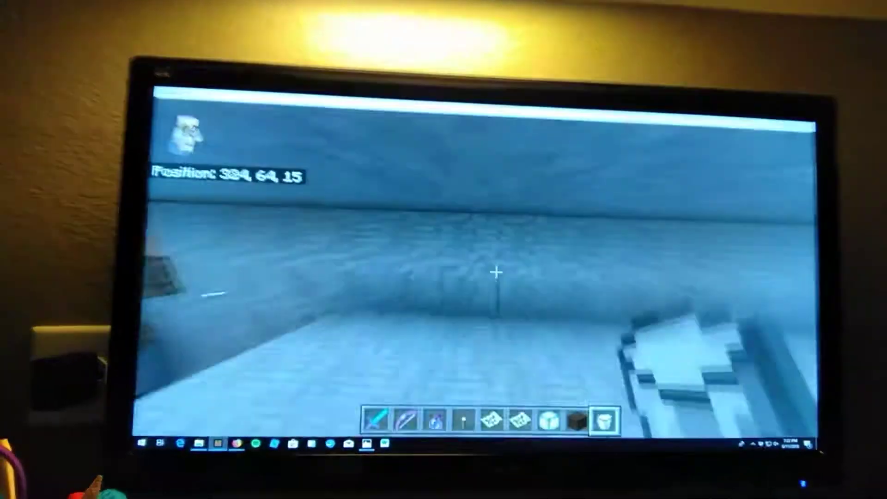
Walk through the blue room past the stairs and down the corridor
key(w)
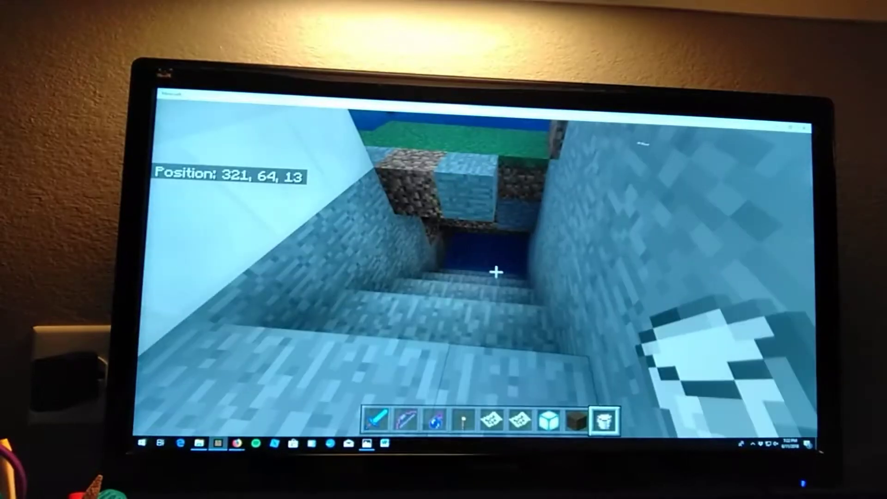
key(w)
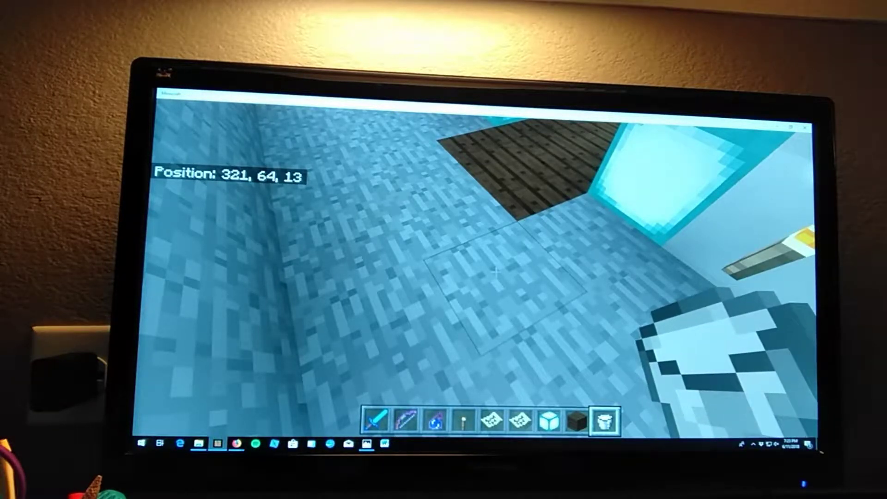
key(w)
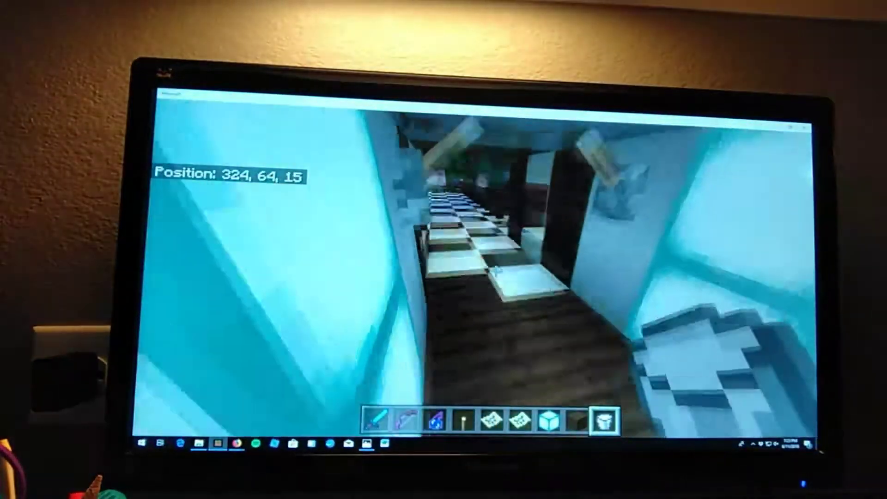
key(w)
scroll(488, 419, down, 2)
scroll(489, 419, down, 1)
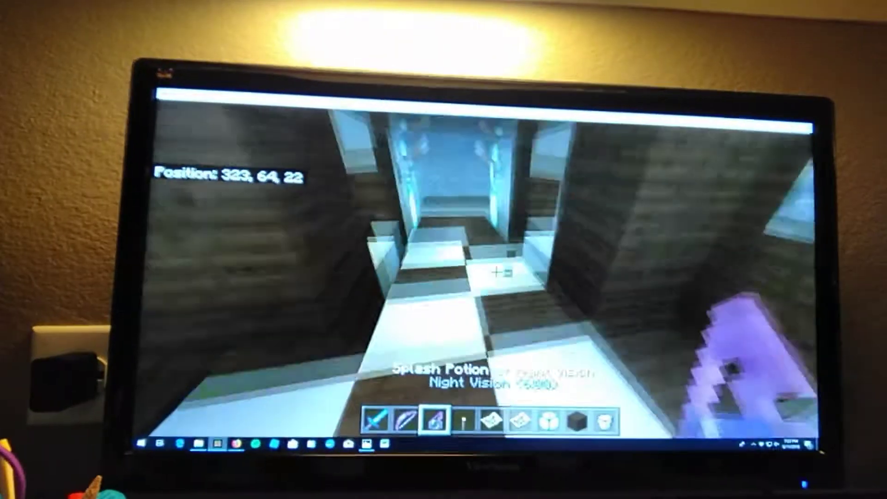
Descend the stairwell into the checkered corridor and open the creative inventory
key(w)
scroll(488, 420, down, 4)
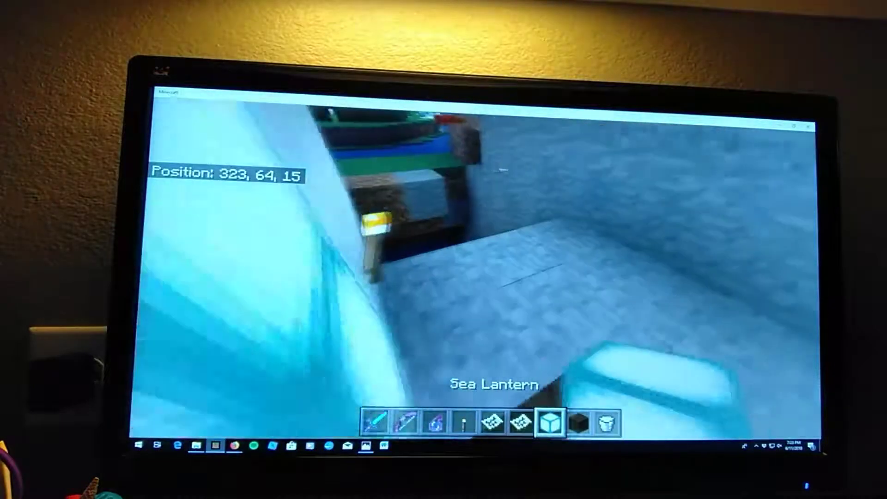
key(w)
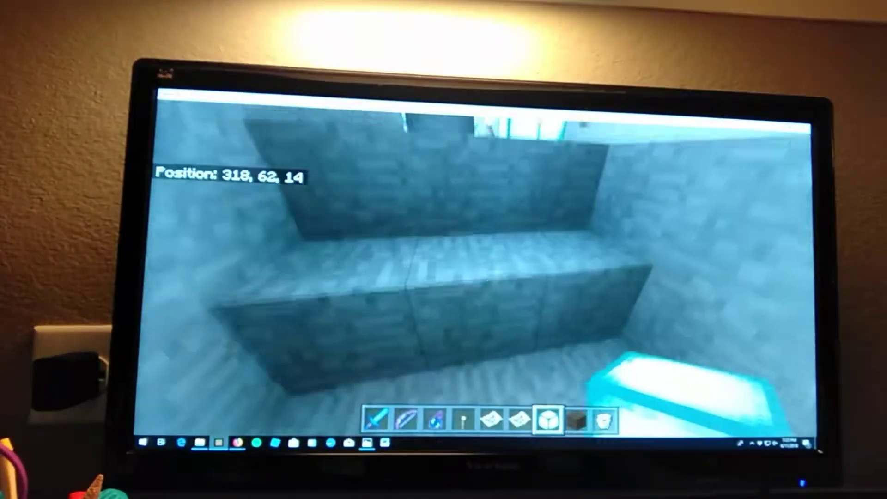
key(w)
key(w)
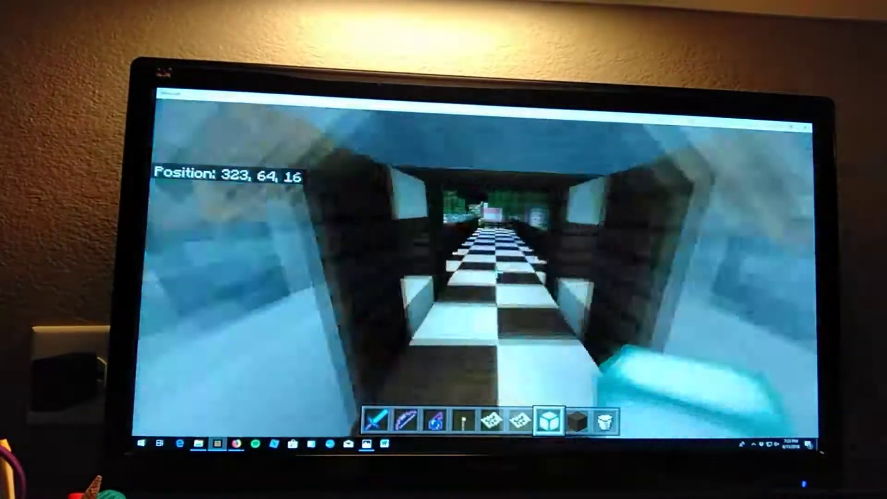
key(e)
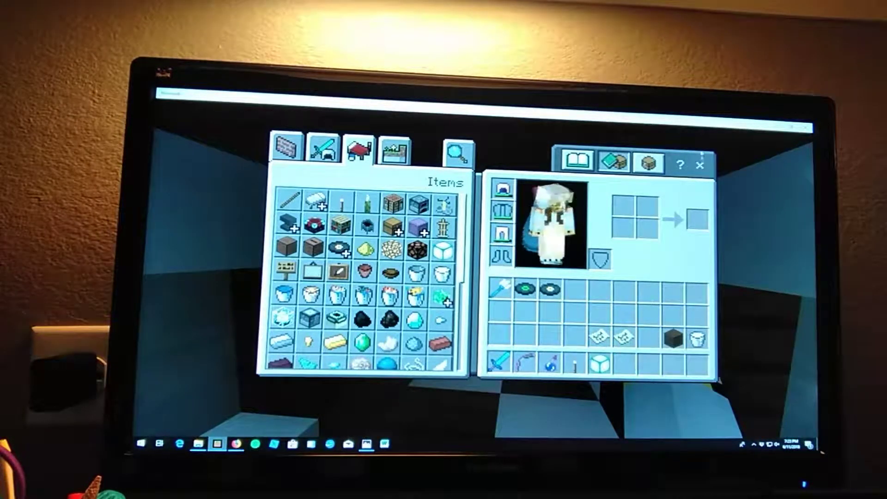
Close the inventory, fly over the glass base and descend toward the plaza
key(e)
key(w)
key(w)
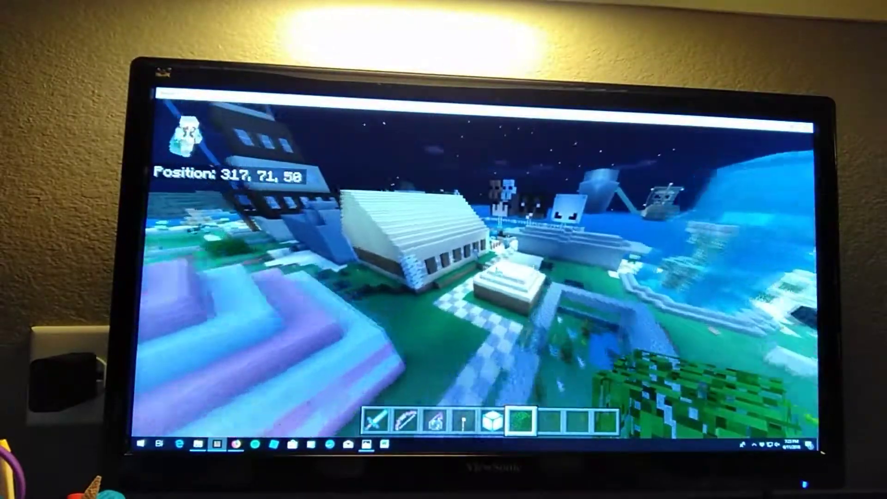
key(w)
key(w)
key(w)
key(w)
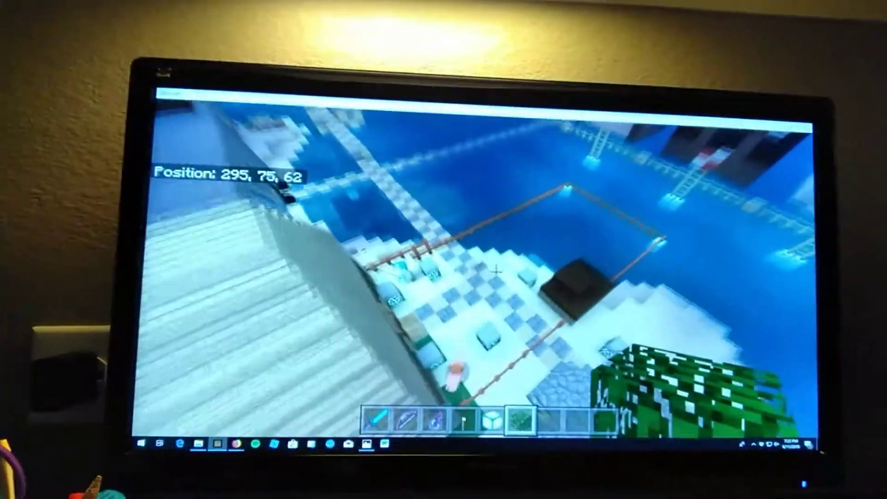
key(shift)
key(7)
Switch to stone slabs and fly across the torch-lit tiled plaza
key(w)
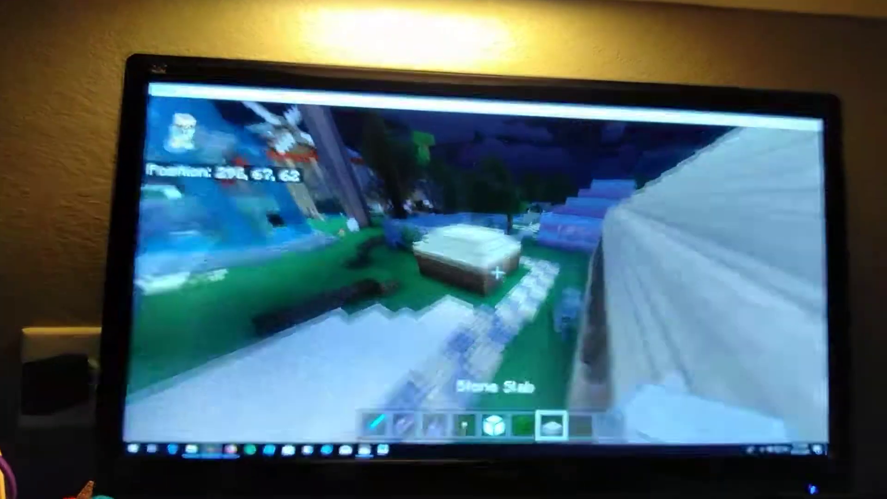
key(space)
key(space)
key(w)
key(w)
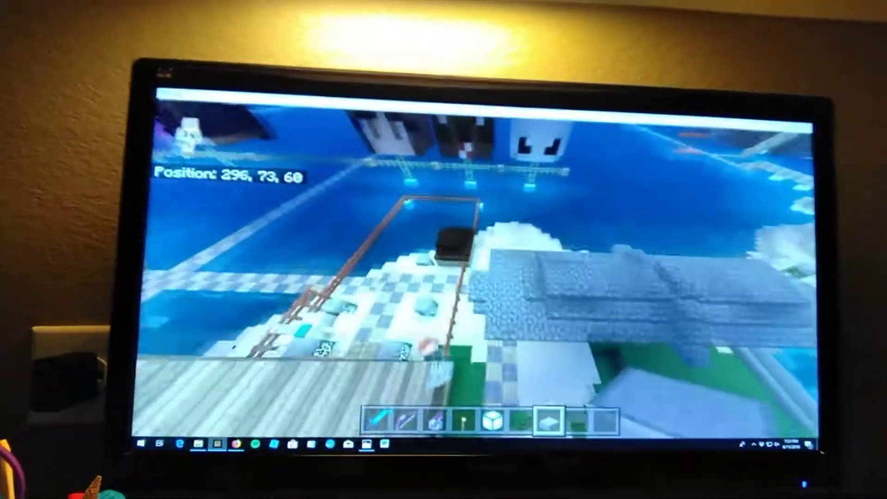
key(w)
key(w)
key(w)
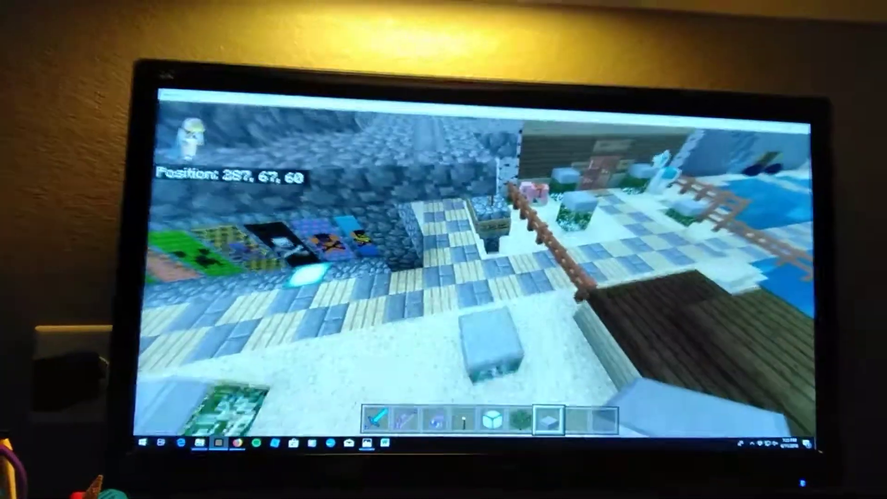
key(w)
key(w)
key(w)
key(w)
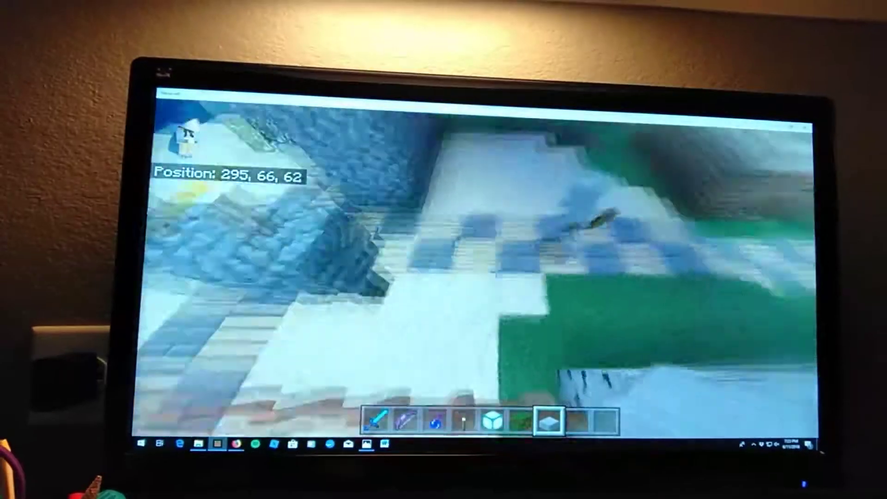
key(w)
key(w)
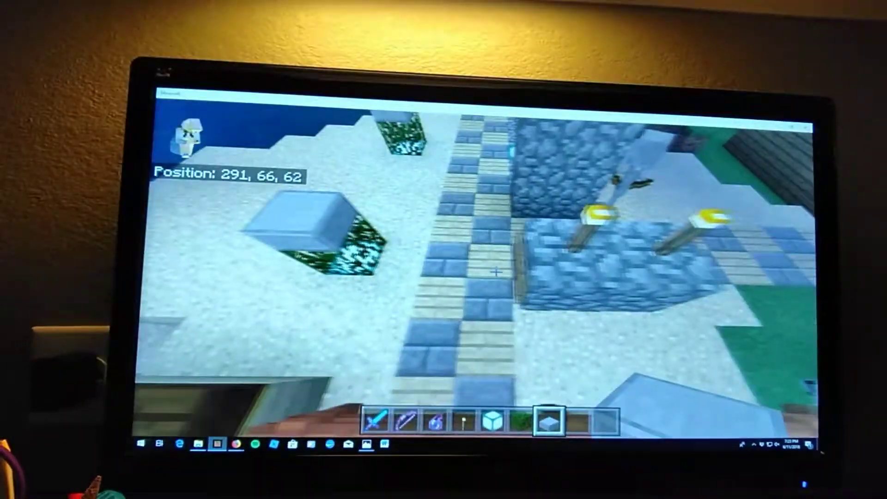
key(w)
key(w)
key(w)
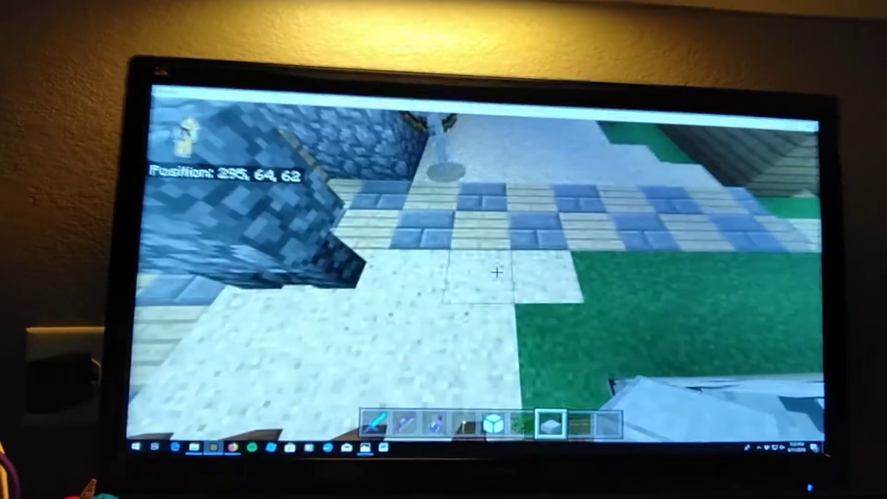
Break a plaza sand block, then walk the tiled path along the fence to the house wall
click(495, 272)
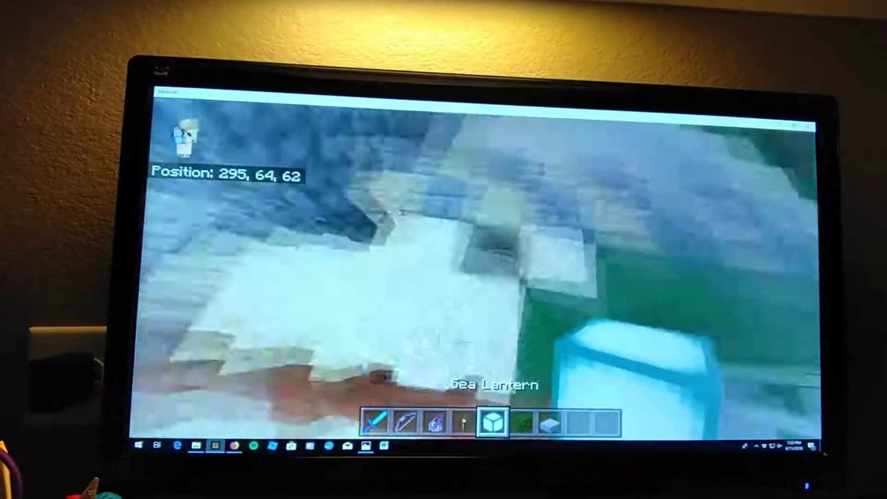
key(8)
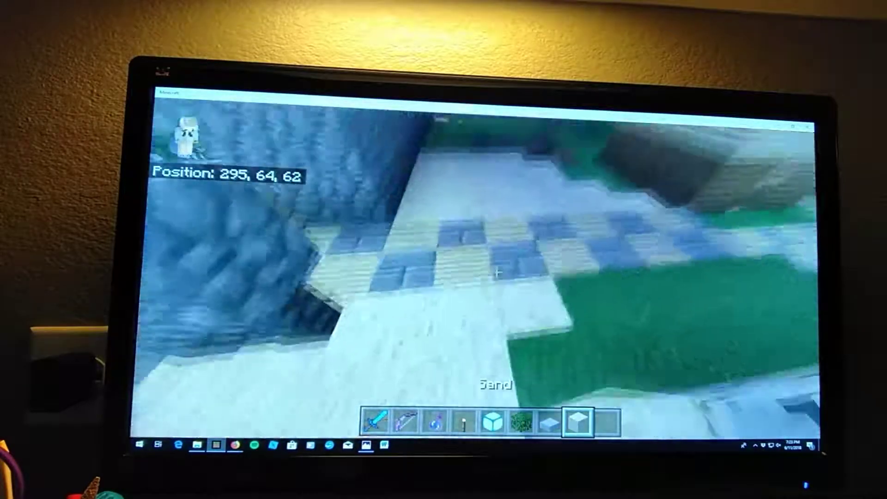
key(w)
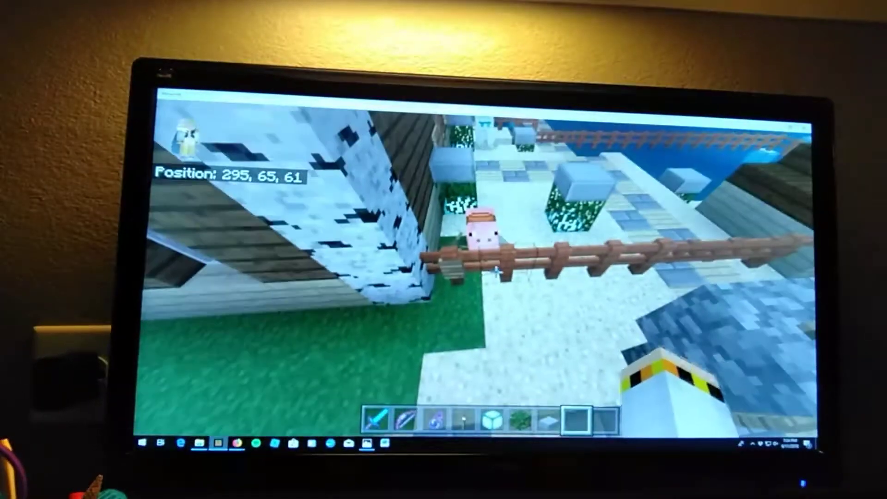
scroll(496, 271, up, 3)
scroll(496, 272, down, 1)
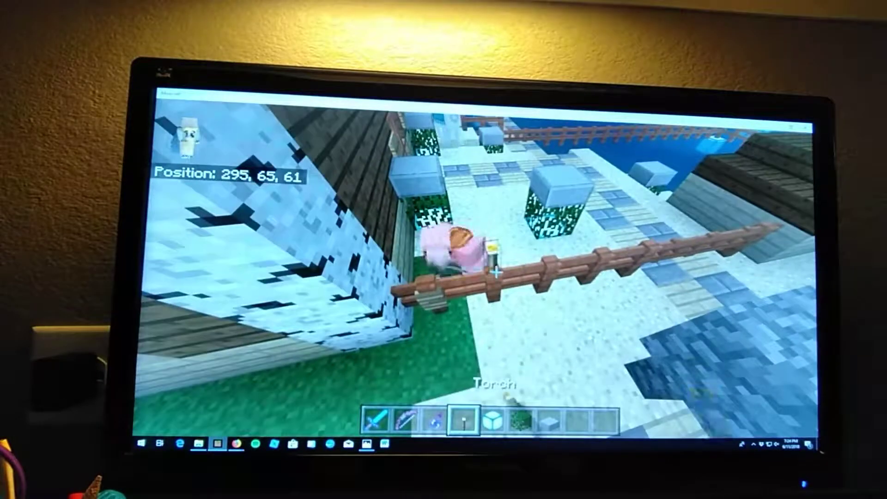
key(w)
key(w)
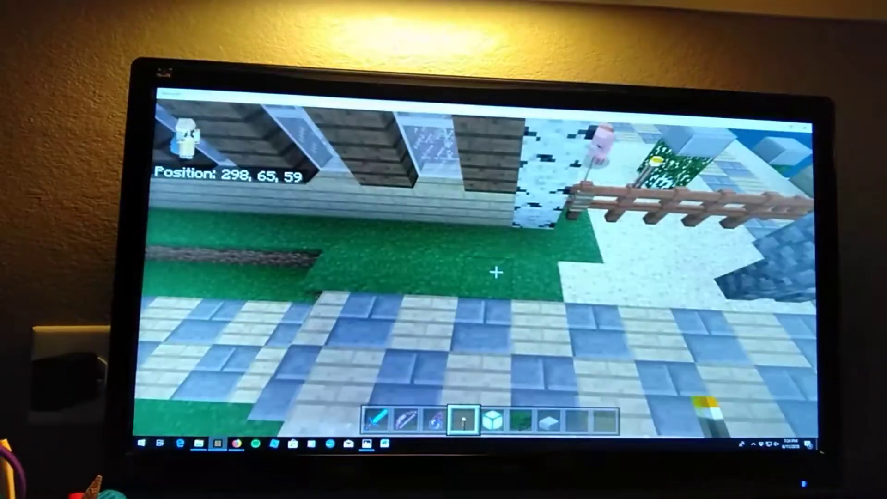
key(w)
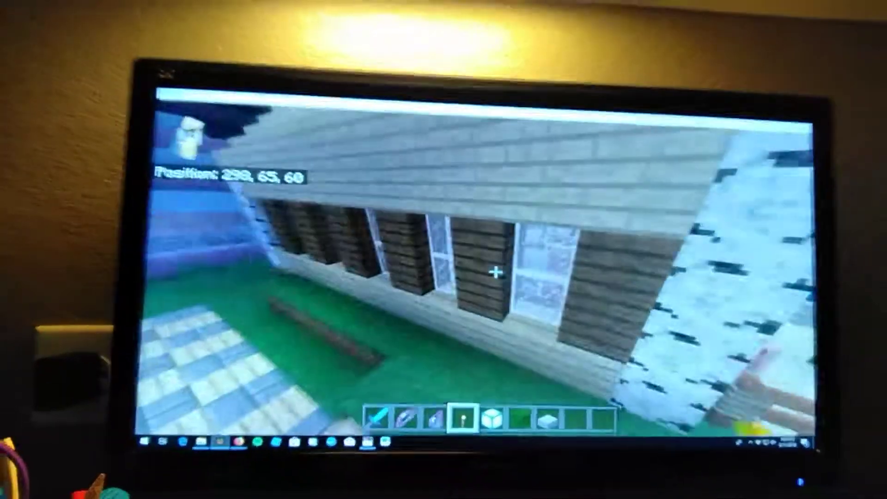
key(w)
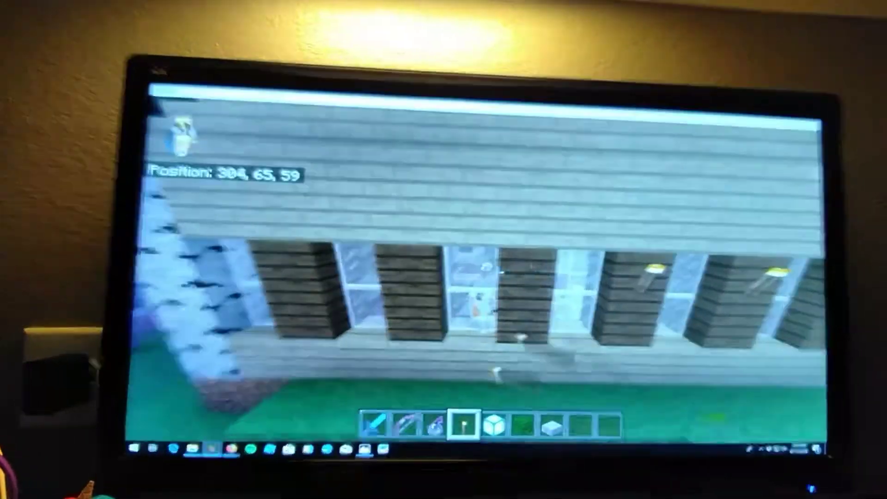
key(w)
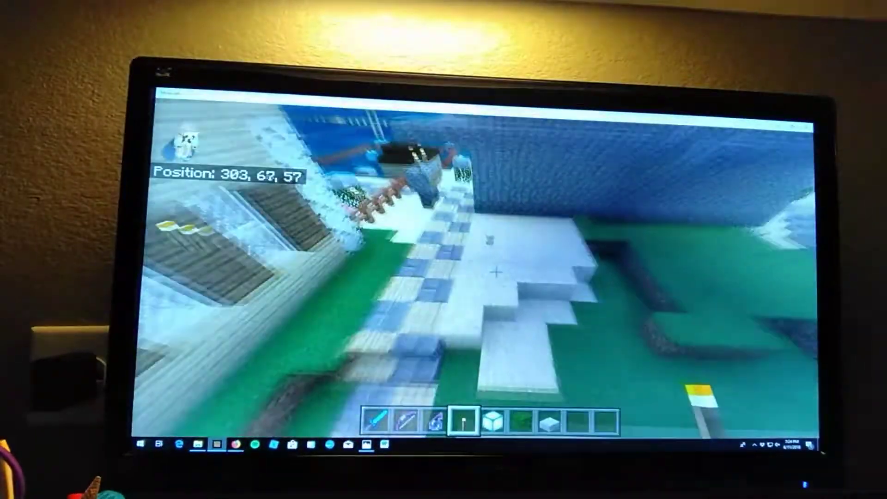
scroll(462, 419, down, 1)
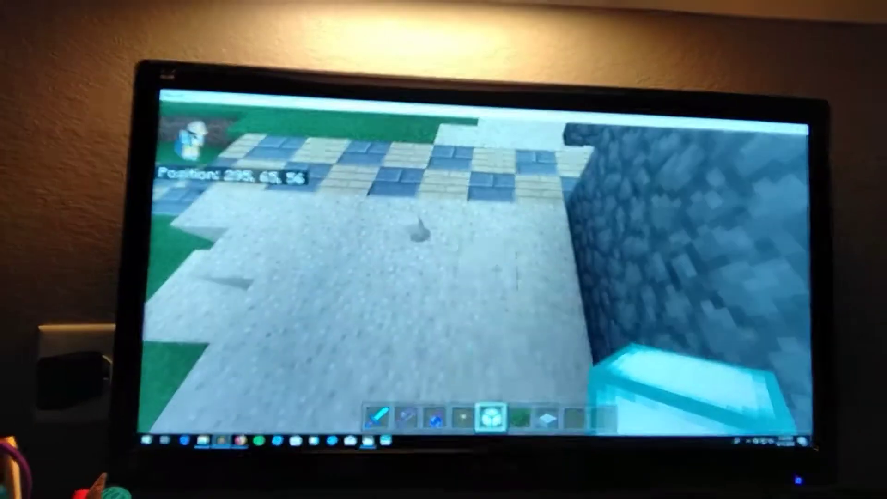
Set a sea lantern into the sand with oak leaves and cap it with a stone slab
right_click(495, 271)
right_click(495, 271)
key(8)
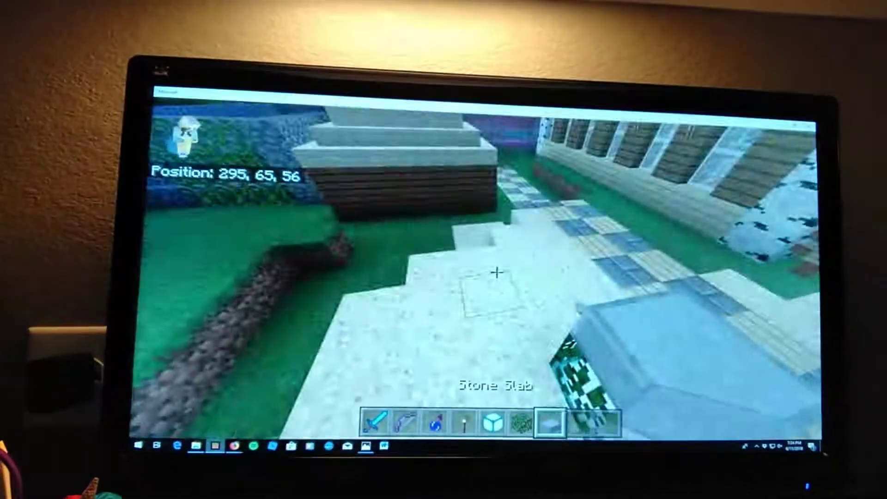
right_click(496, 272)
Dig out another sand block and build a second slab-capped sea lantern lamp
key(w)
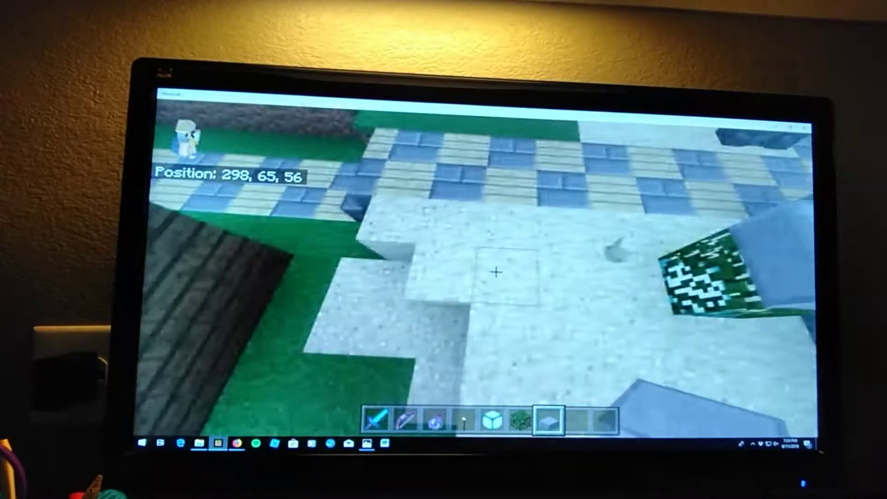
key(w)
key(4)
click(495, 272)
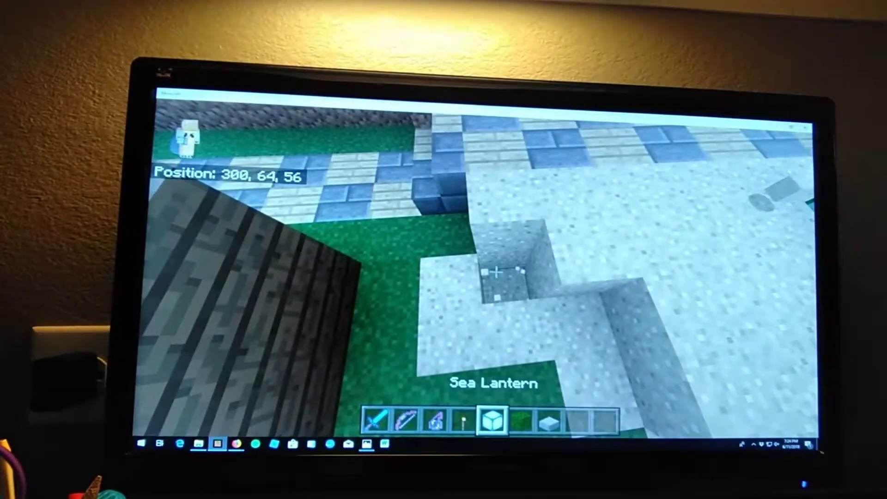
right_click(495, 271)
key(w)
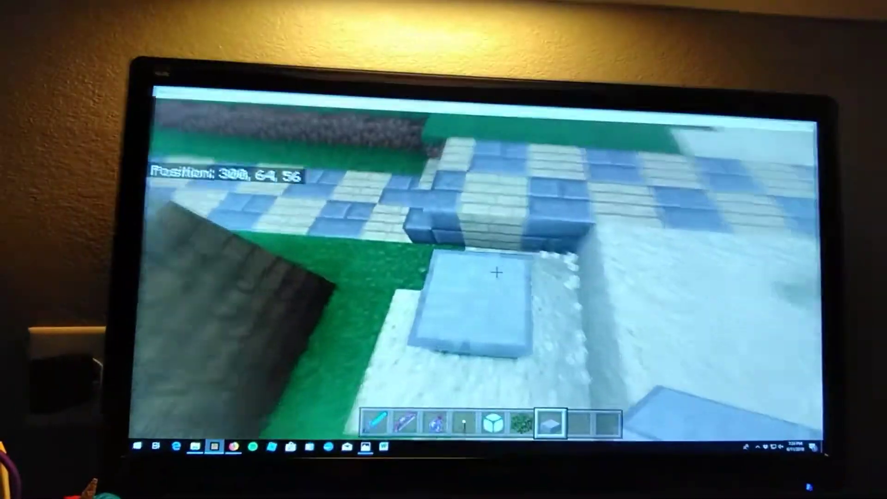
Walk toward the stepped-roof sandstone house and around the wooden house
key(w)
key(w)
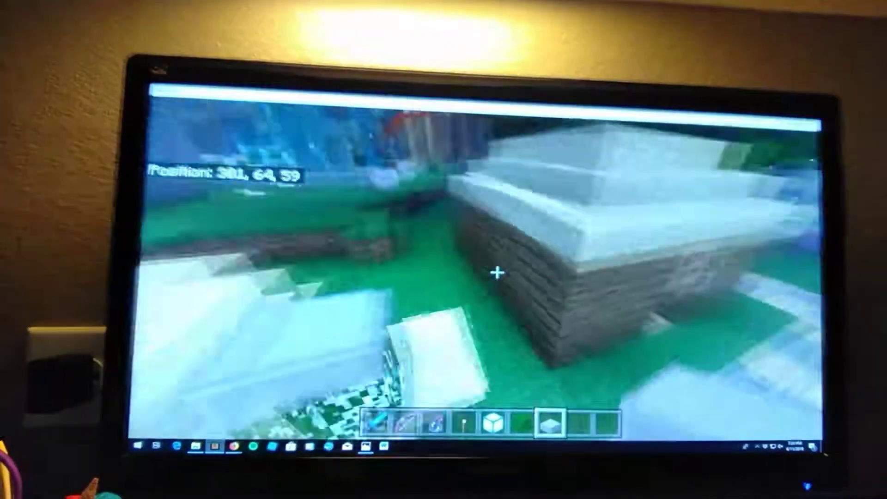
key(w)
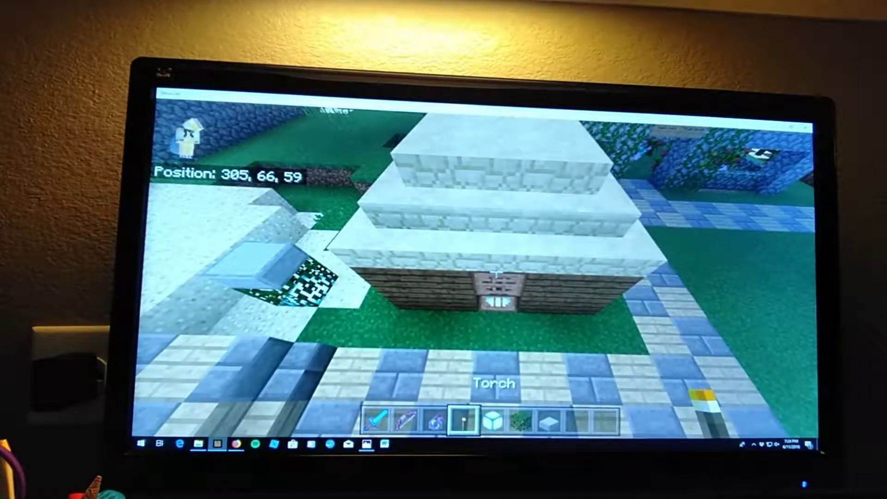
key(w)
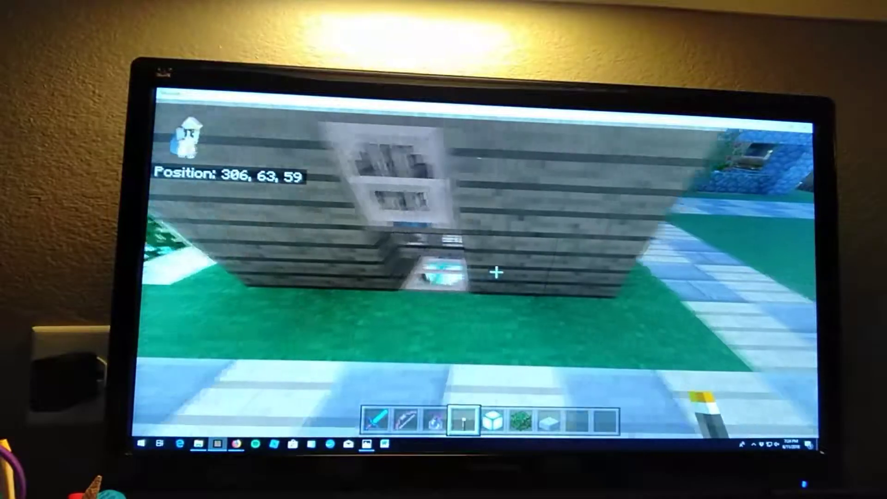
key(w)
key(w)
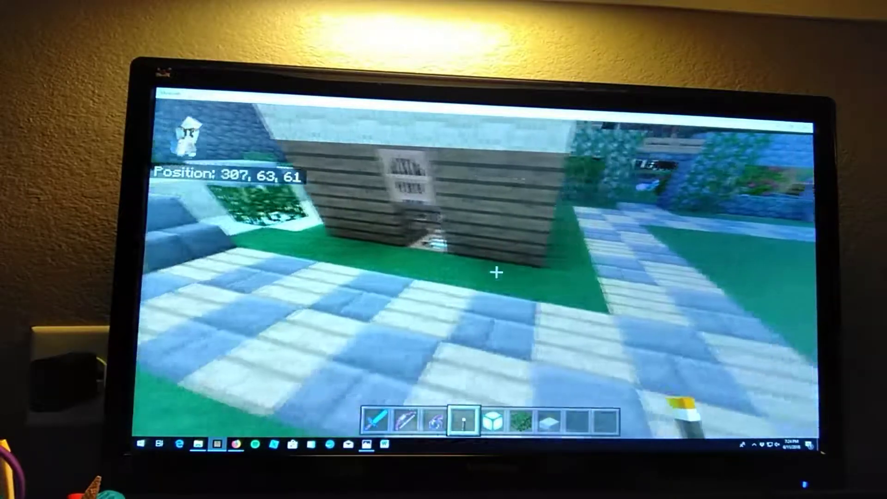
key(w)
key(w)
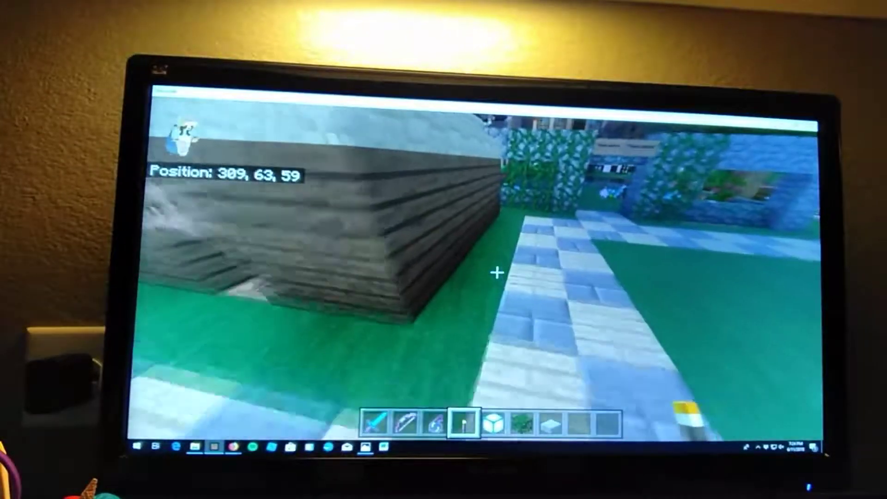
key(w)
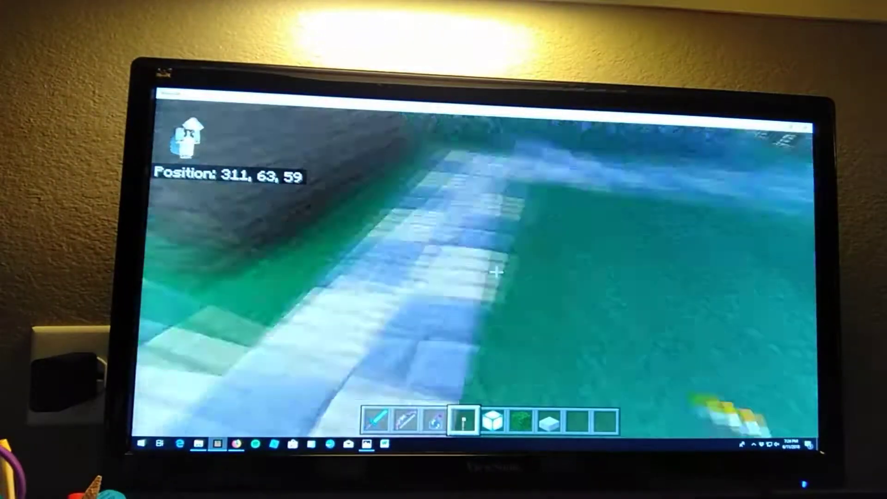
key(w)
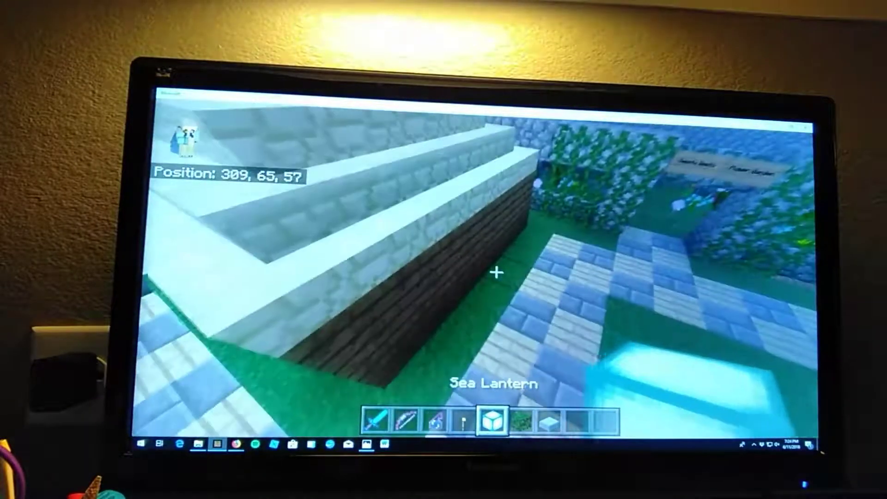
Walk beside the house to the wooden building, then head back along the lit path holding a torch
key(w)
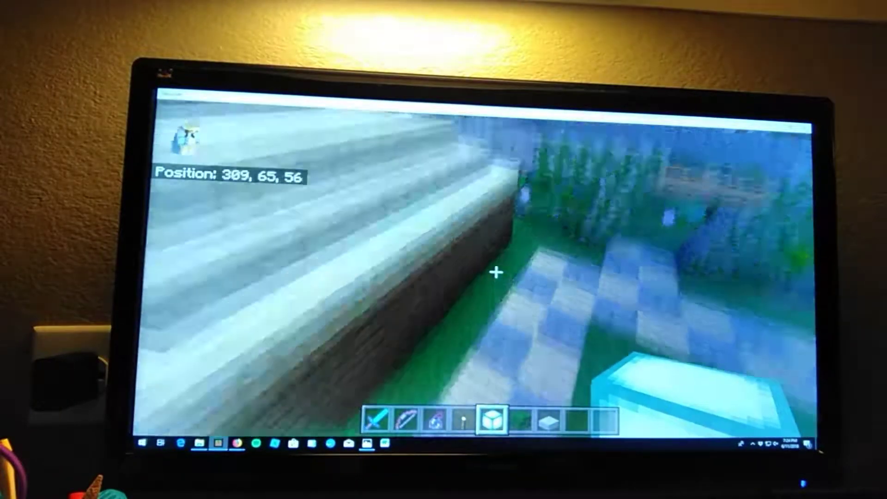
key(w)
key(w)
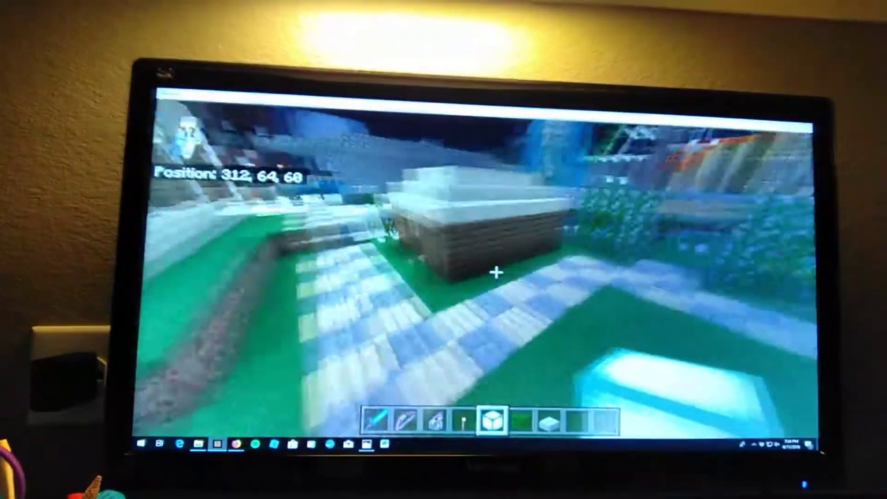
scroll(496, 272, down, 1)
key(w)
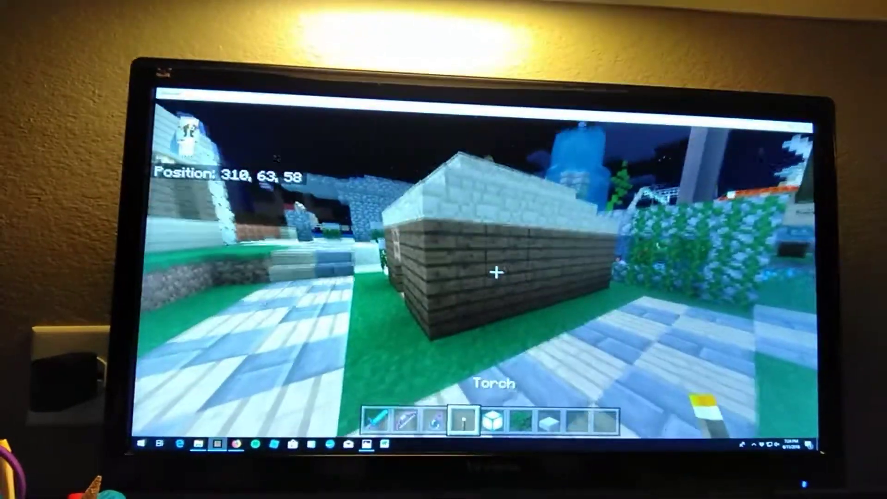
key(w)
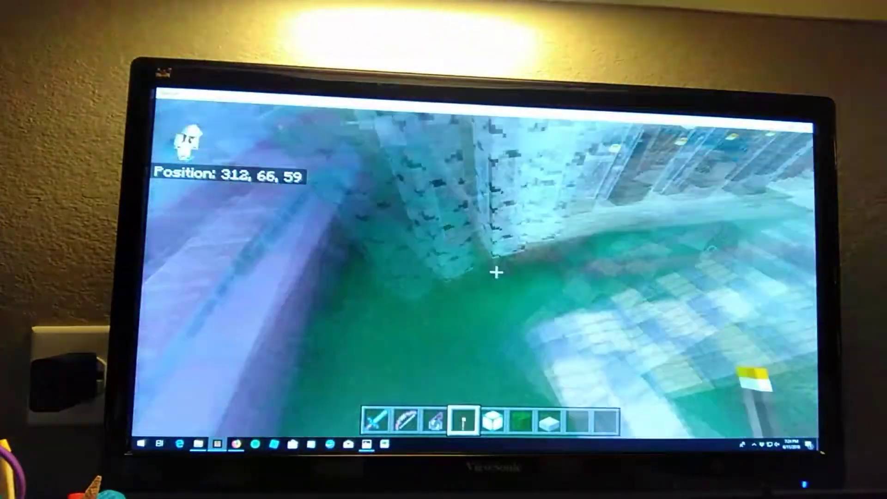
key(w)
scroll(497, 272, down, 2)
scroll(496, 272, up, 1)
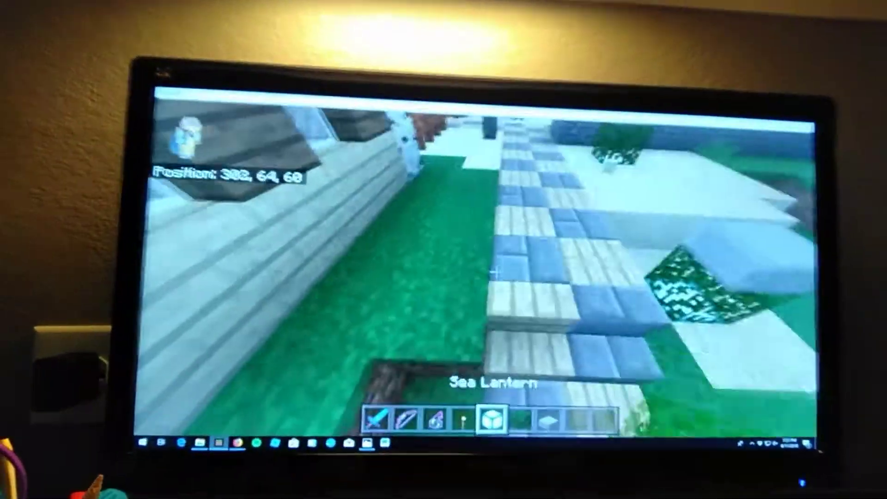
key(w)
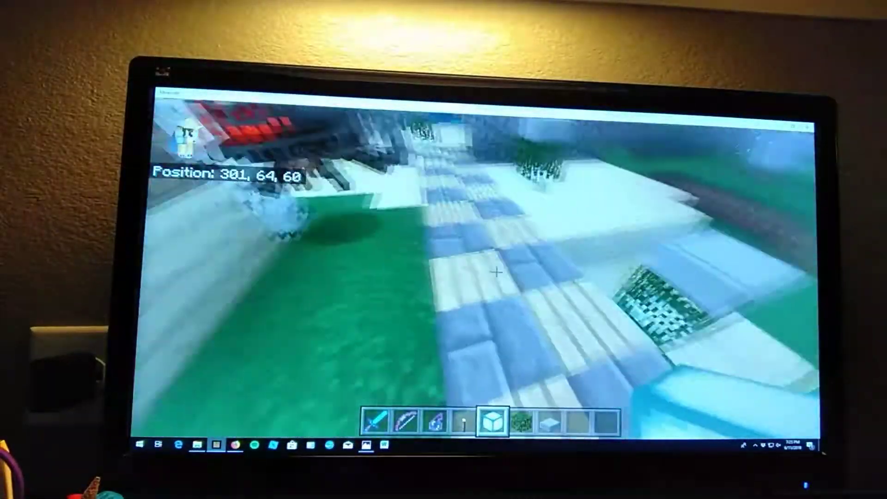
scroll(496, 271, up, 1)
scroll(496, 272, up, 2)
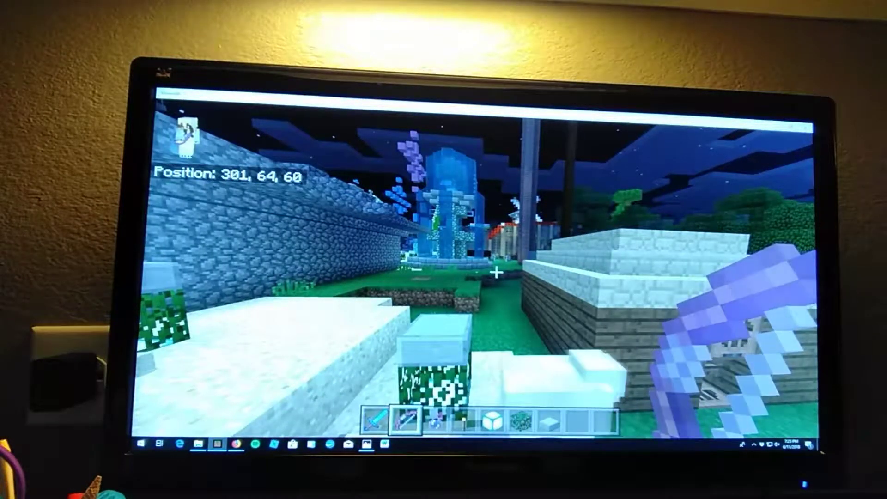
Place a sea lantern on the grass beside the path, then fly up and back down to check it
key(w)
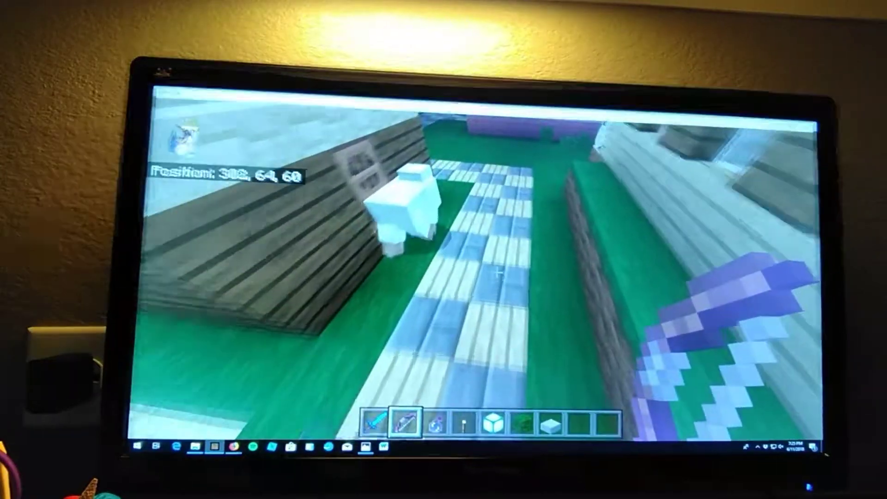
key(5)
key(w)
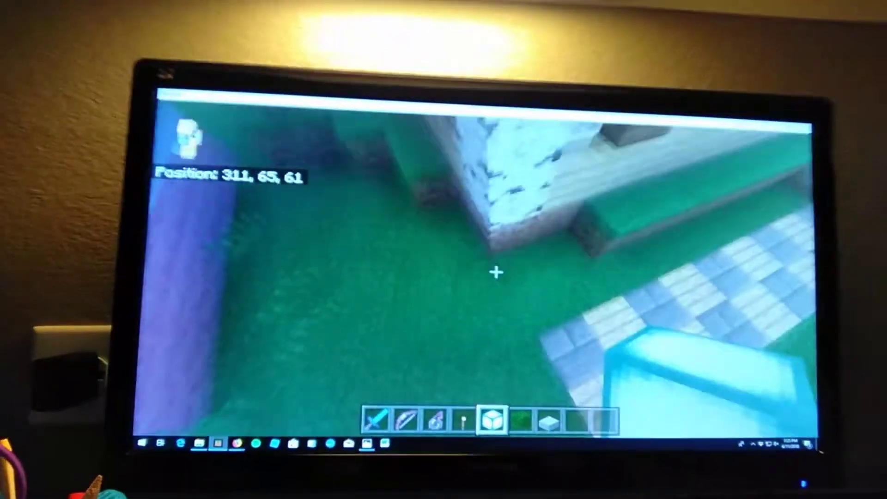
key(w)
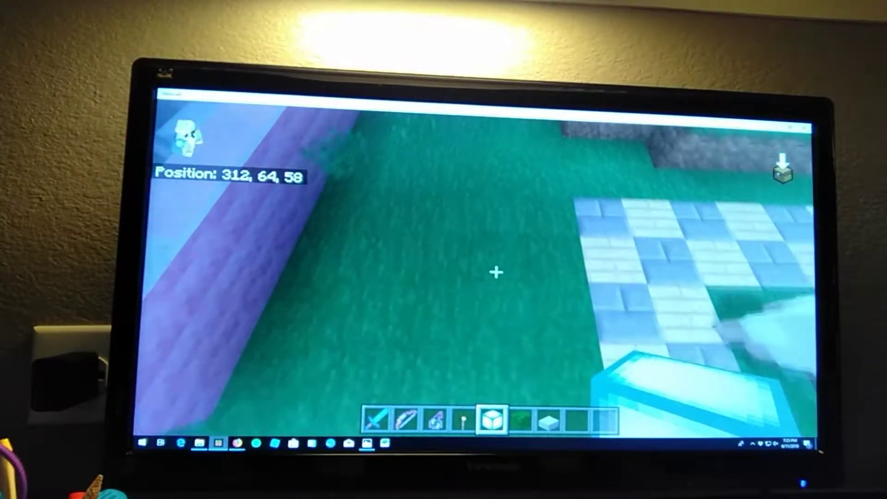
right_click(496, 272)
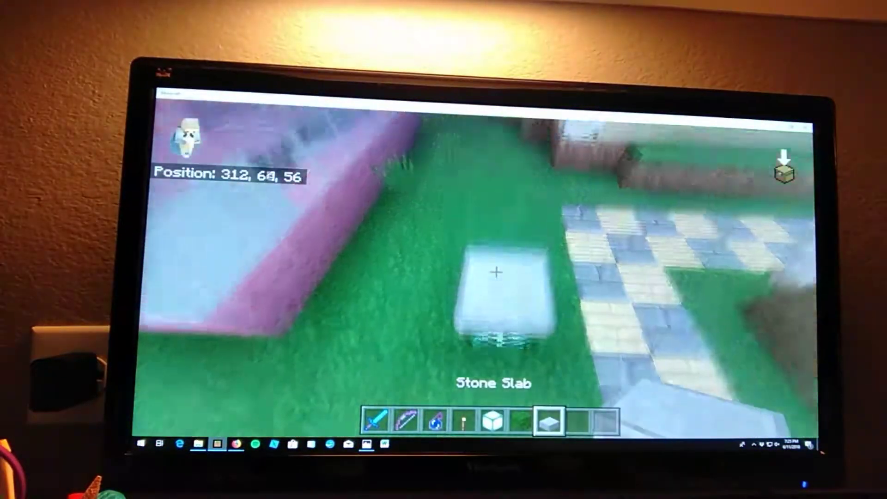
key(space)
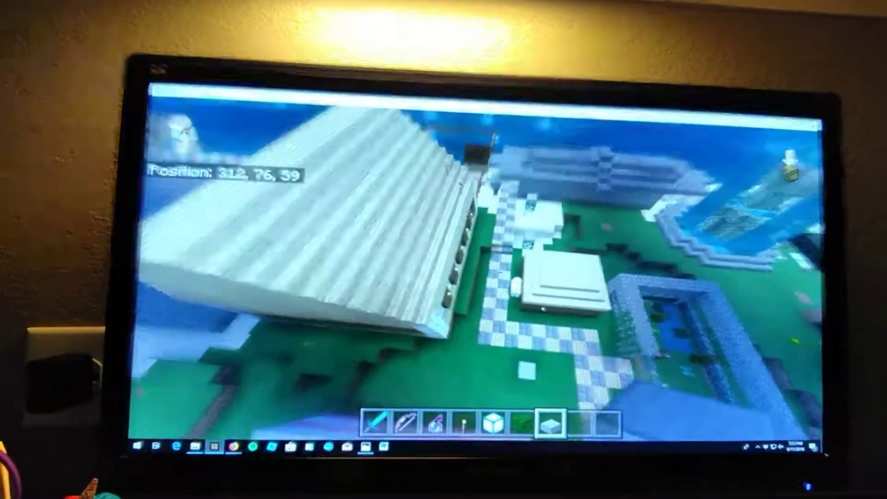
key(shift)
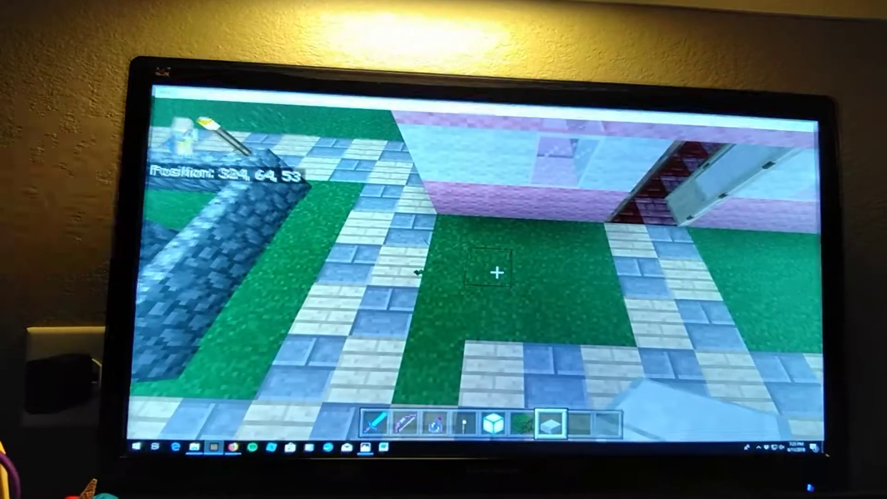
Build a leaf-and-slab sea lantern lamp in the lawn and a torch above the pink door
right_click(497, 272)
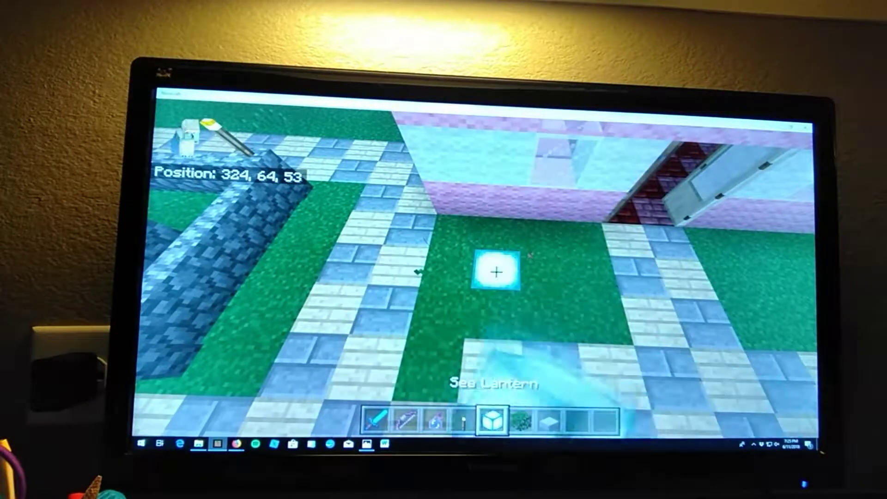
scroll(497, 272, down, 1)
scroll(496, 272, down, 1)
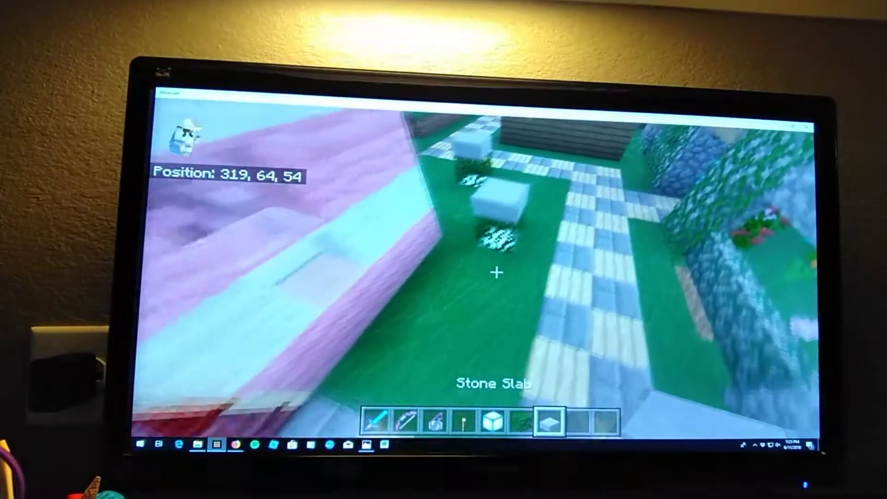
scroll(496, 273, down, 1)
click(496, 272)
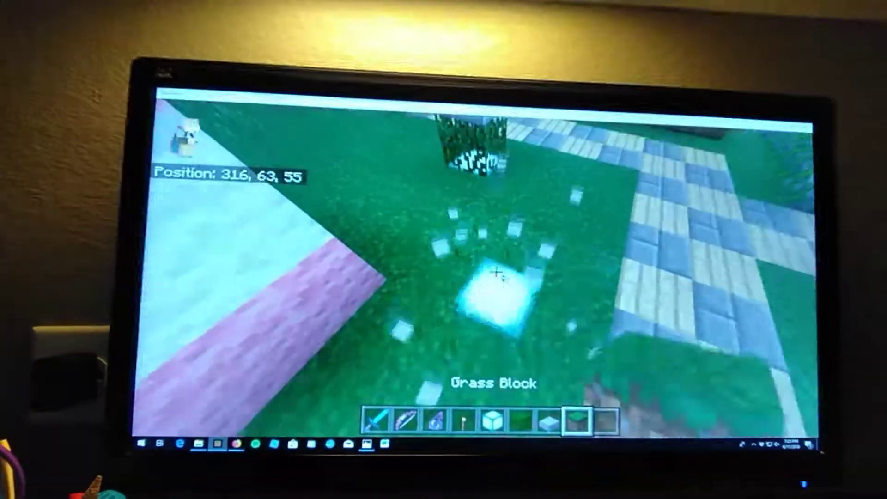
click(497, 272)
scroll(496, 273, up, 2)
right_click(496, 272)
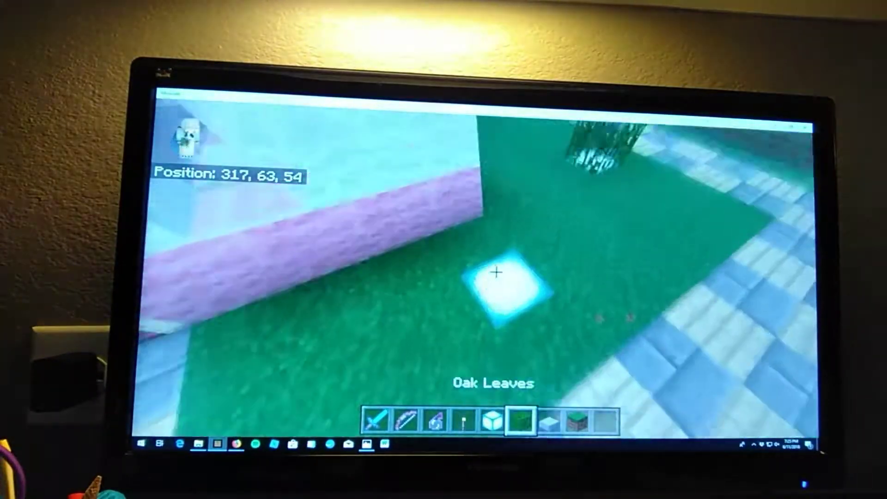
scroll(497, 273, down, 1)
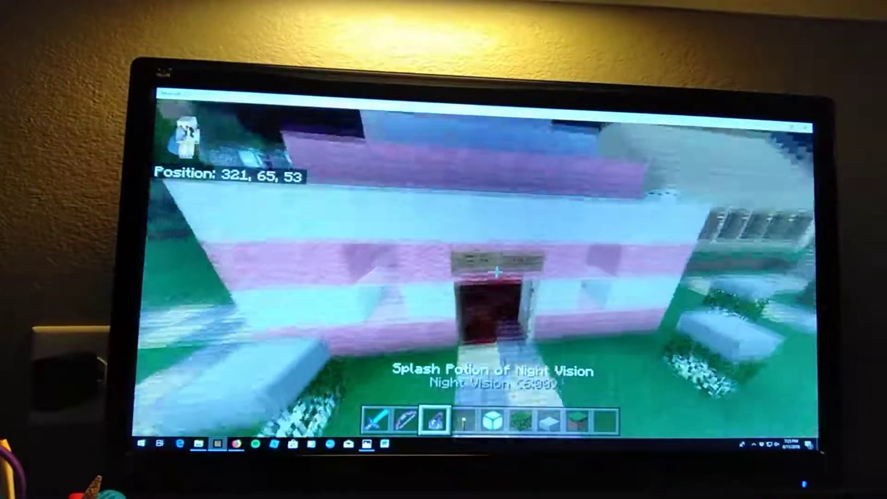
scroll(496, 273, down, 1)
right_click(496, 273)
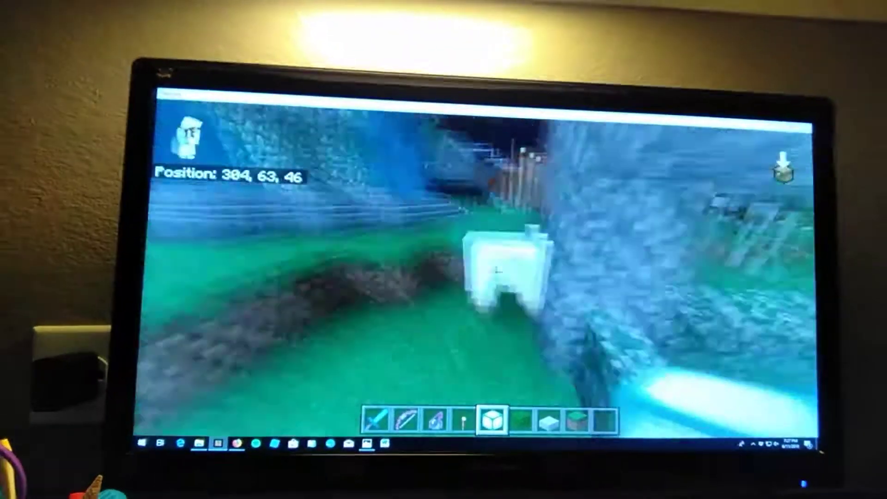
scroll(496, 272, down, 3)
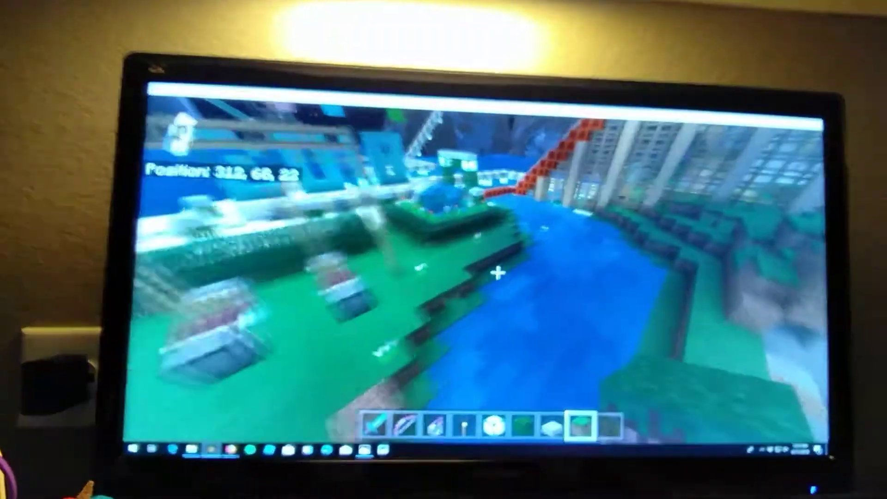
scroll(496, 272, down, 2)
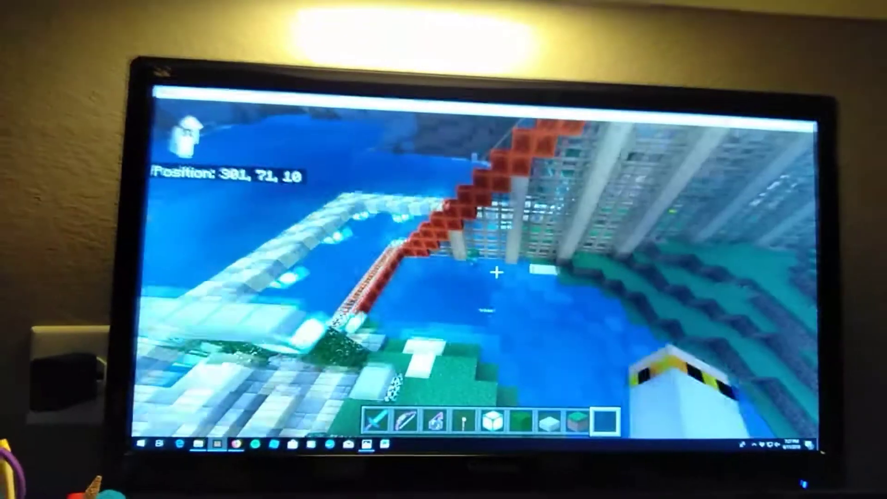
Switch to the bow and fly up past the windmill to overlook the village
key(2)
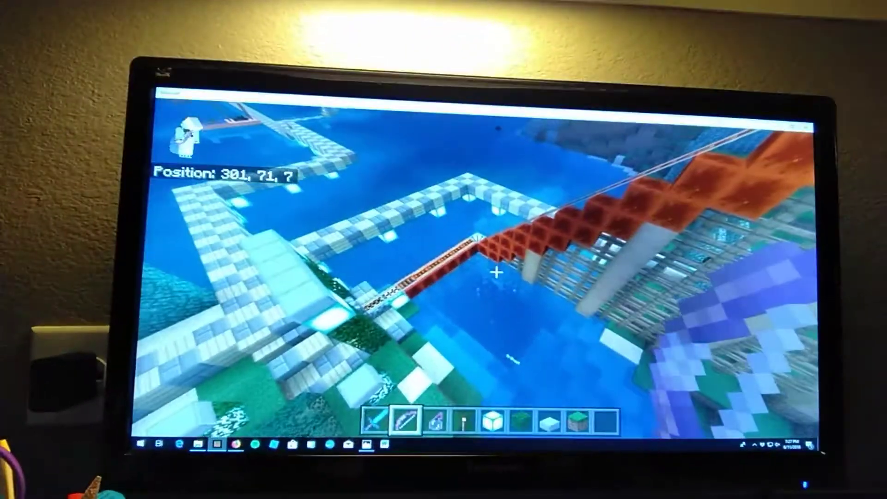
key(w)
key(w)
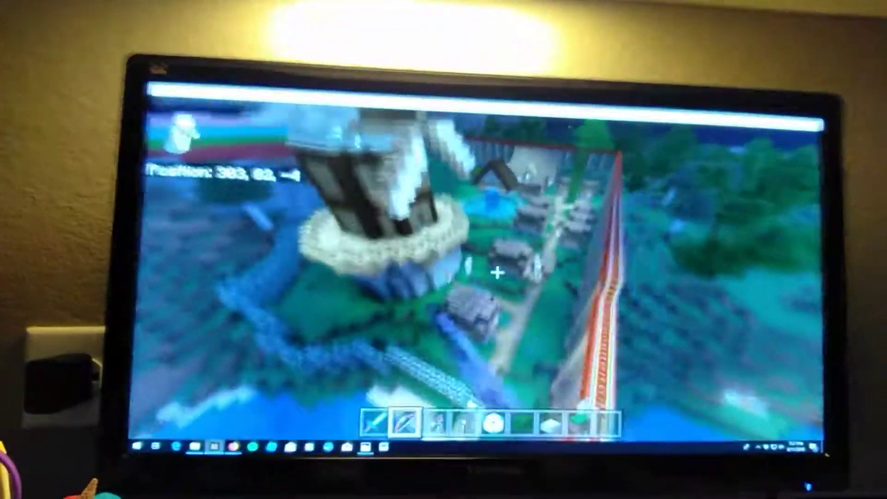
key(w)
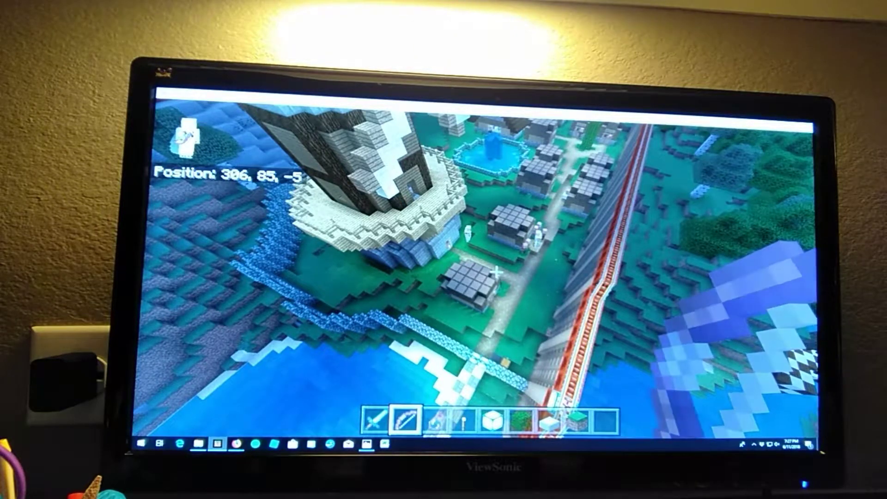
Set the world's default game mode to Survival, then back to Creative
key(Escape)
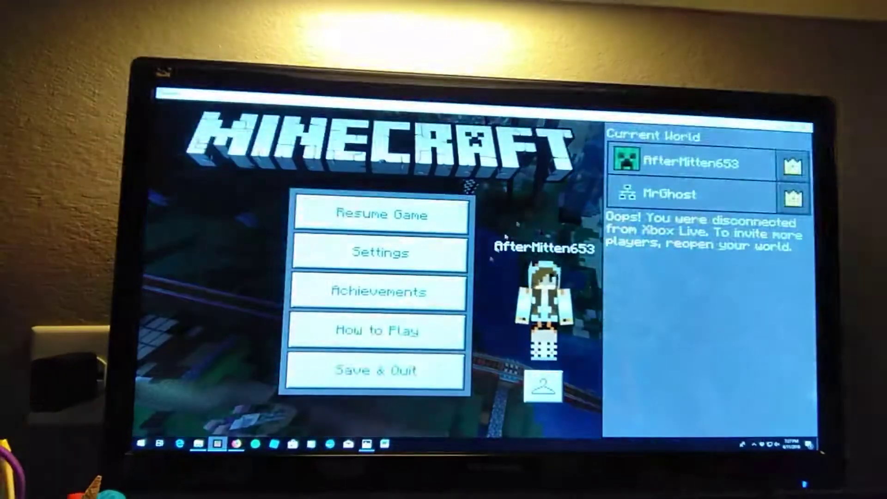
click(429, 262)
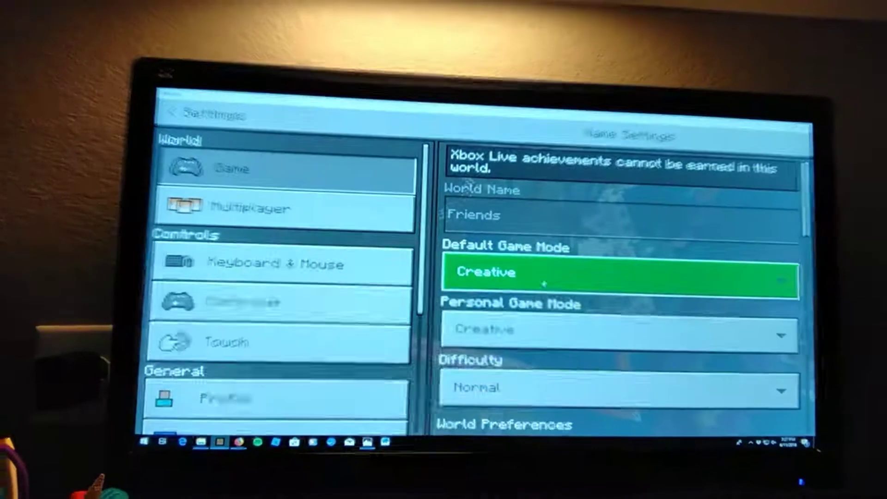
click(560, 273)
click(497, 268)
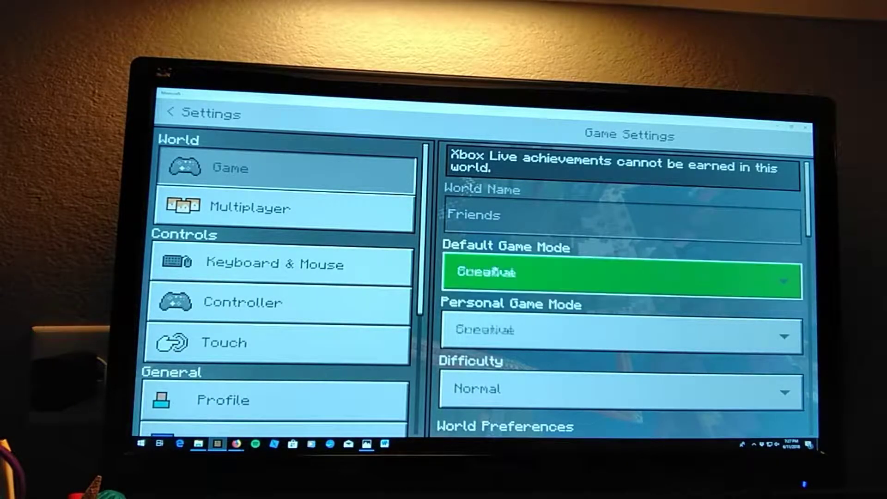
click(502, 333)
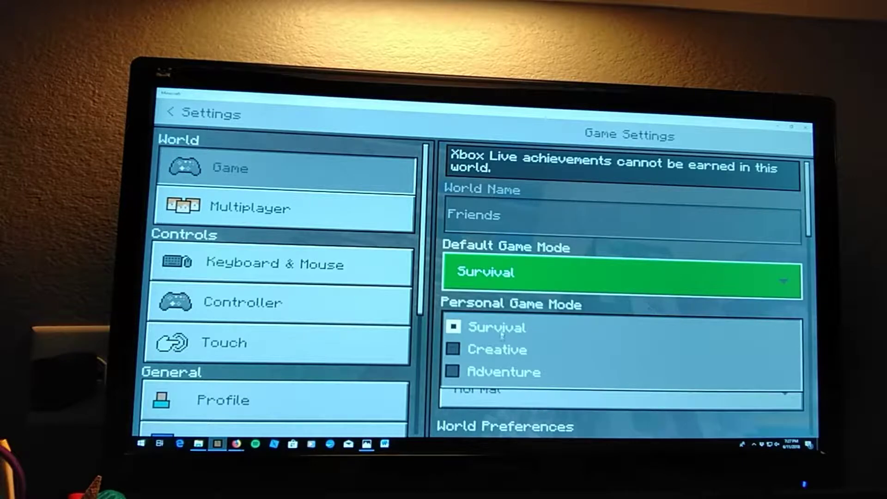
click(496, 327)
click(622, 271)
click(485, 291)
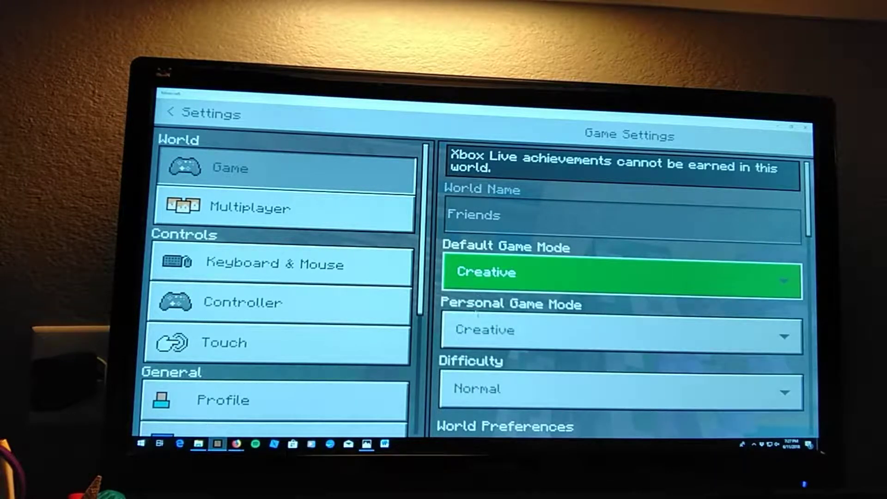
key(Escape)
key(Escape)
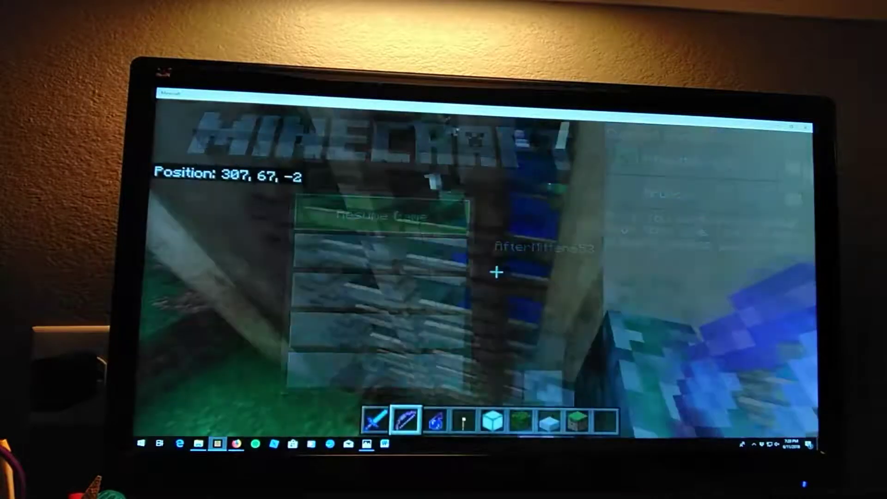
Fly across the water, recheck Settings, and resume inside the underwater base
key(space)
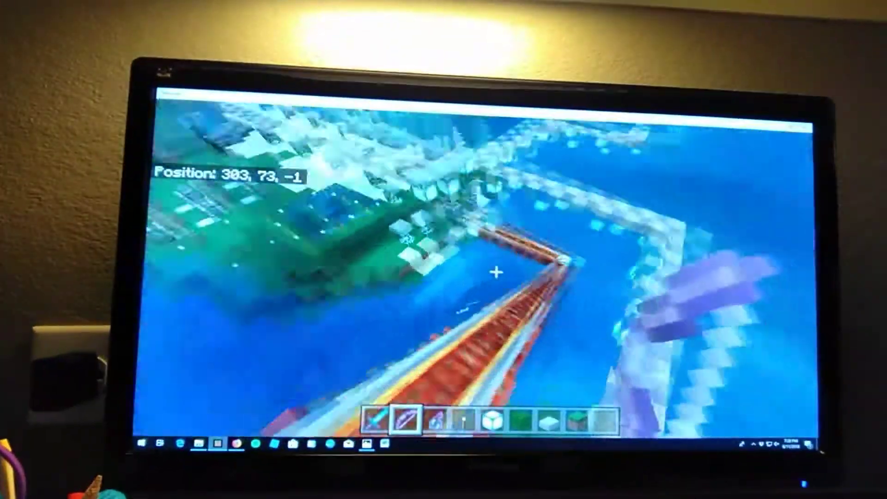
key(Escape)
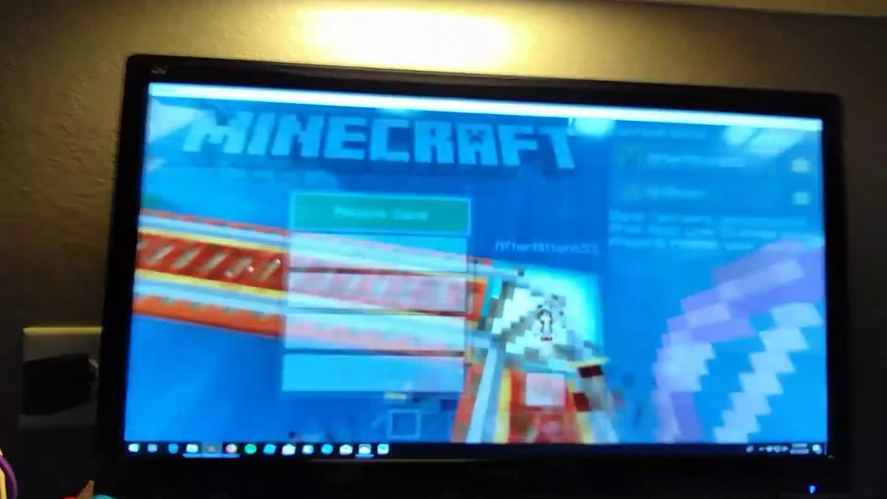
click(379, 253)
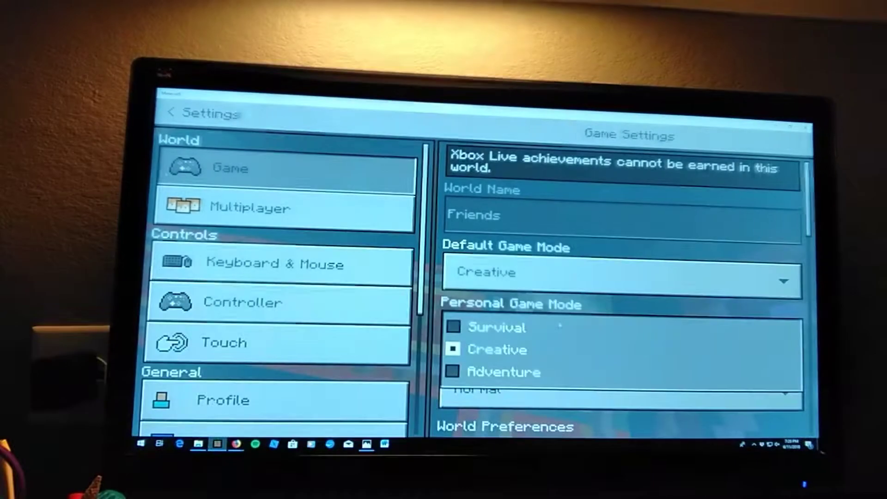
key(Escape)
key(Escape)
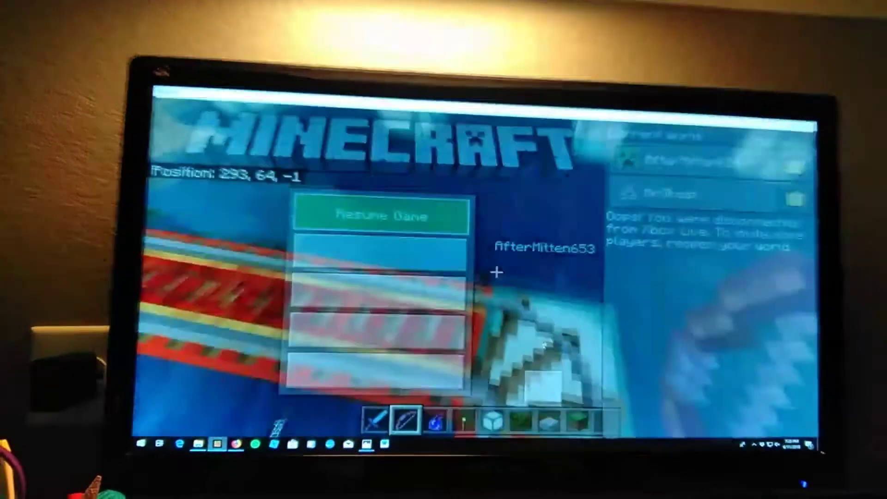
key(w)
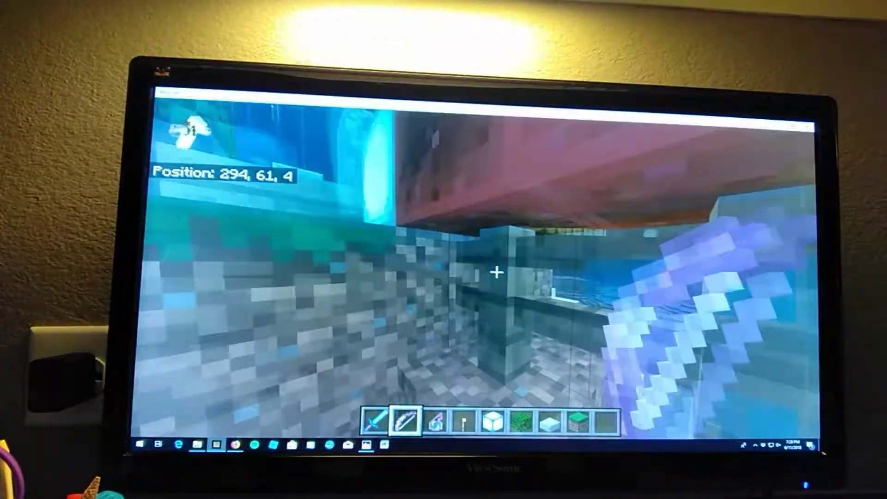
Walk from the garden pond along the sandy path past the glass entrance block
key(w)
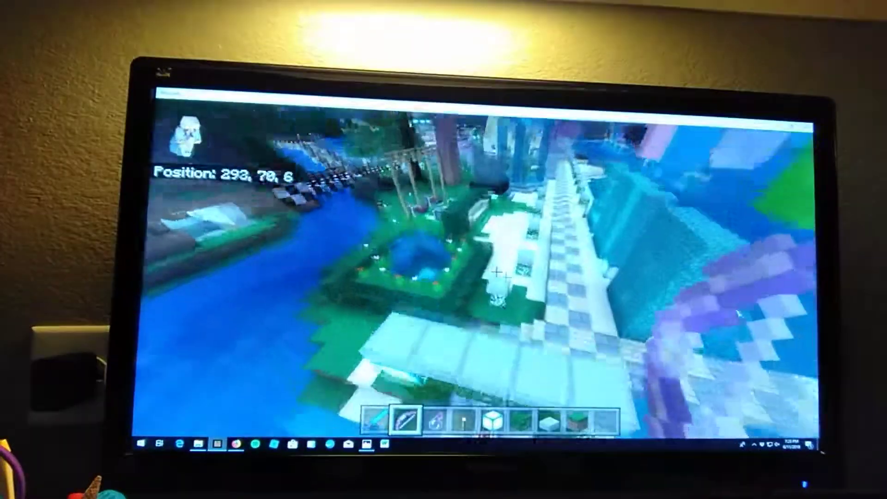
key(w)
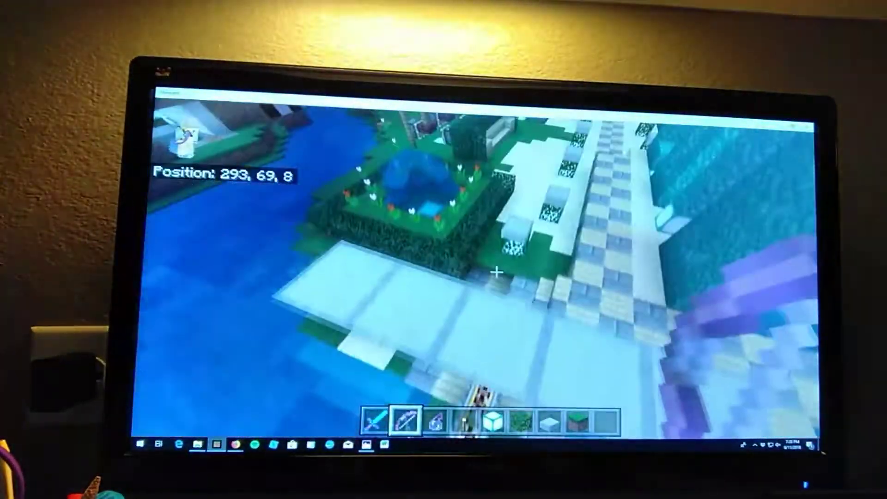
key(w)
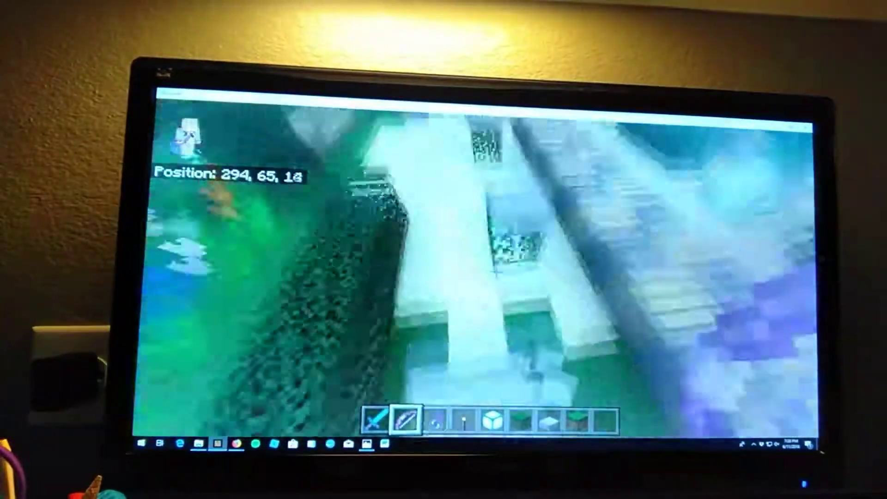
key(w)
key(w)
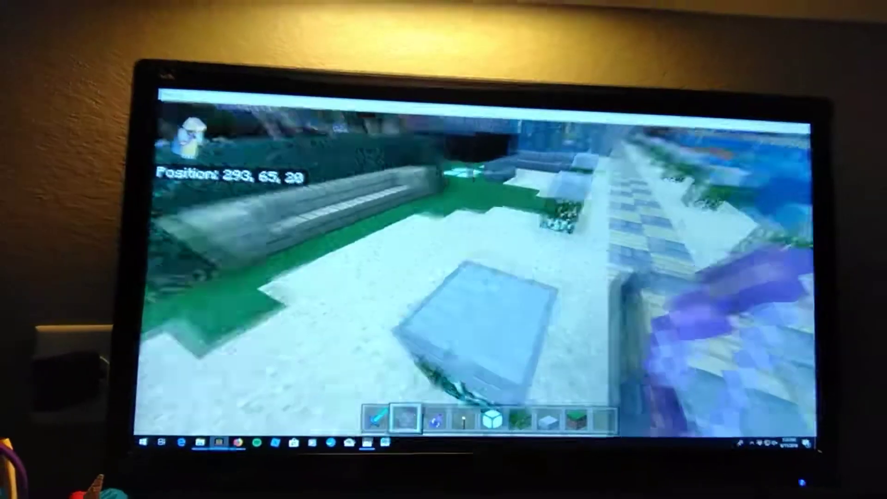
key(w)
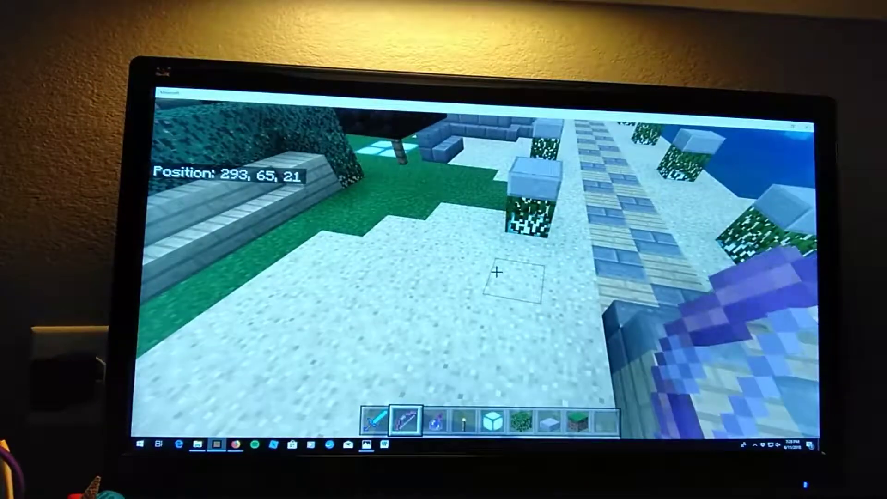
Drop into the underwater base, swim up, and select the sea lanterns
key(w)
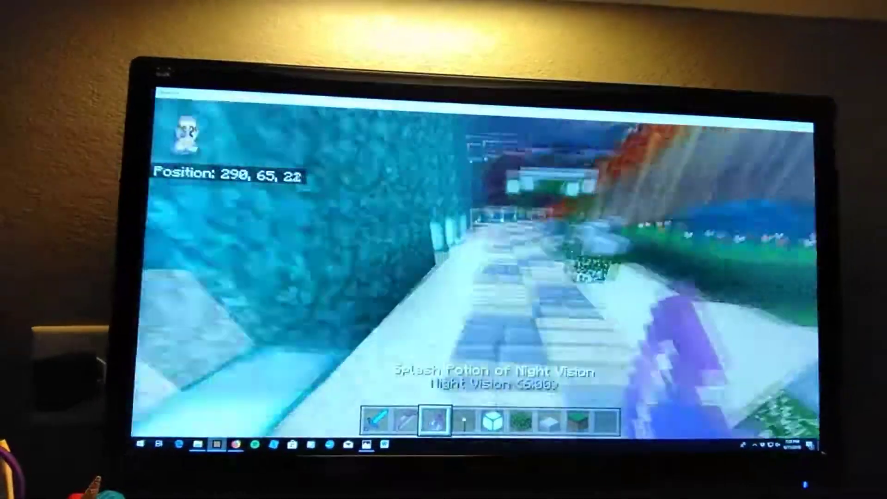
key(w)
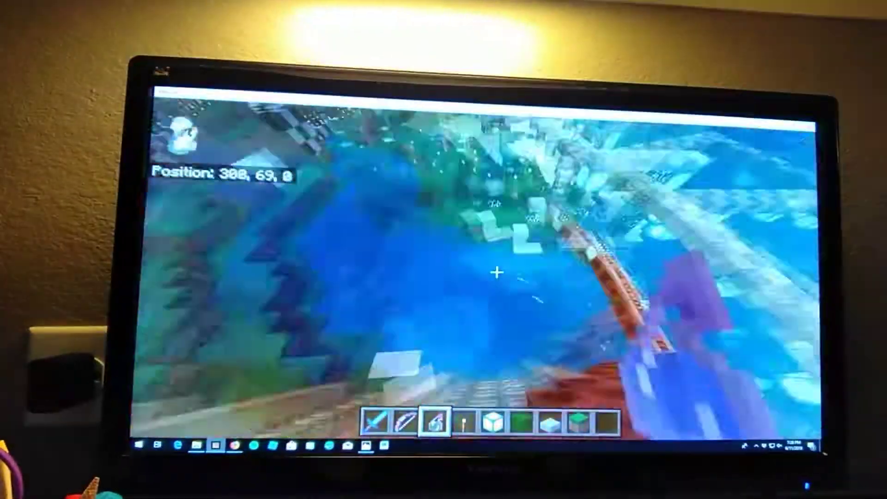
key(w)
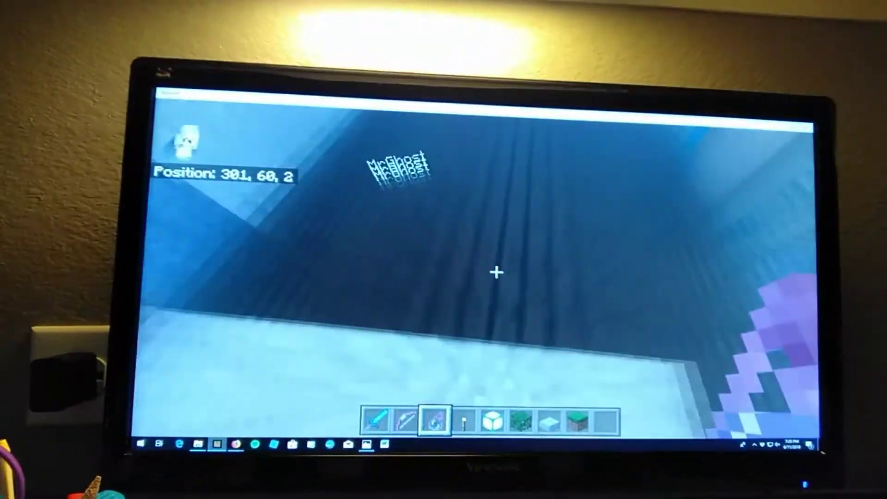
key(space)
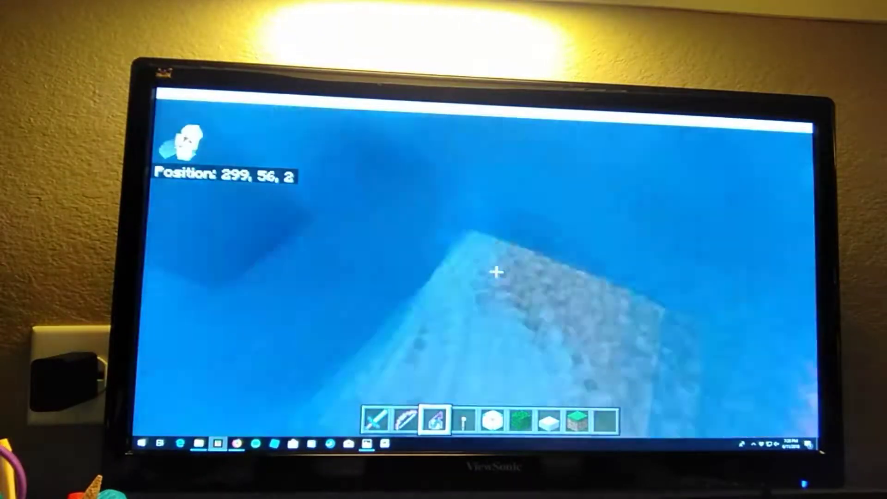
key(space)
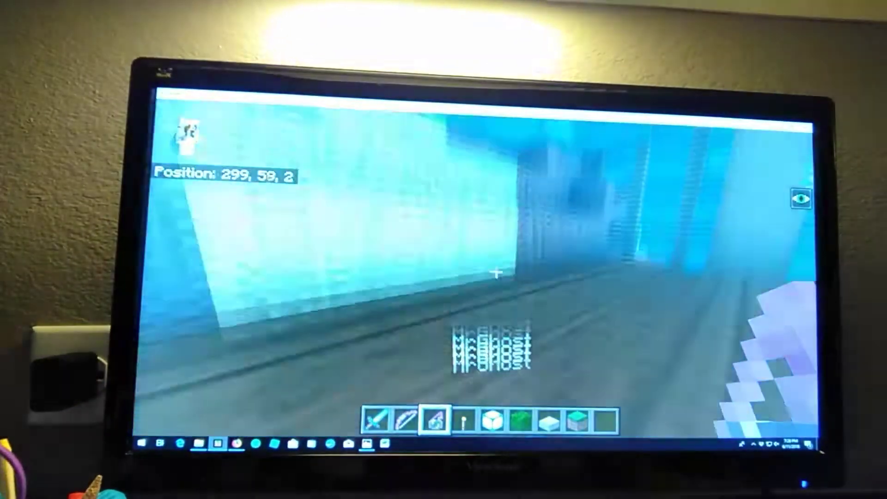
key(space)
scroll(496, 273, down, 2)
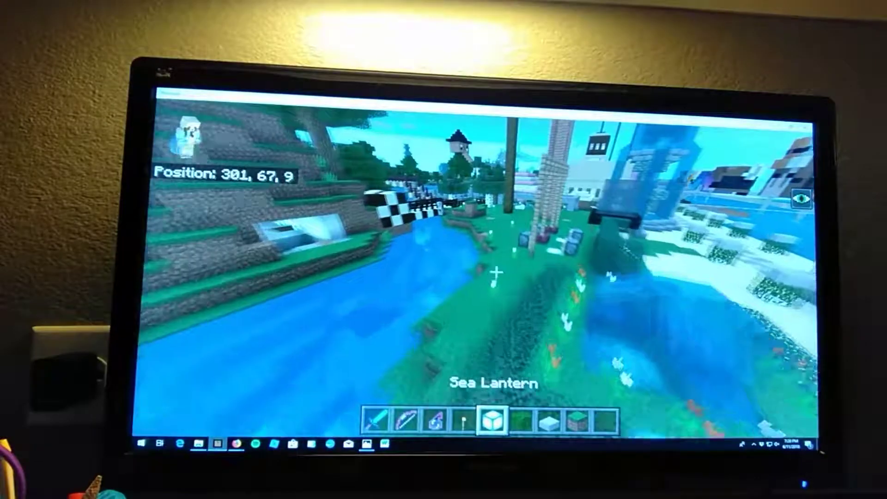
Fly over the town, check the creative inventory, and land beside the village path
key(w)
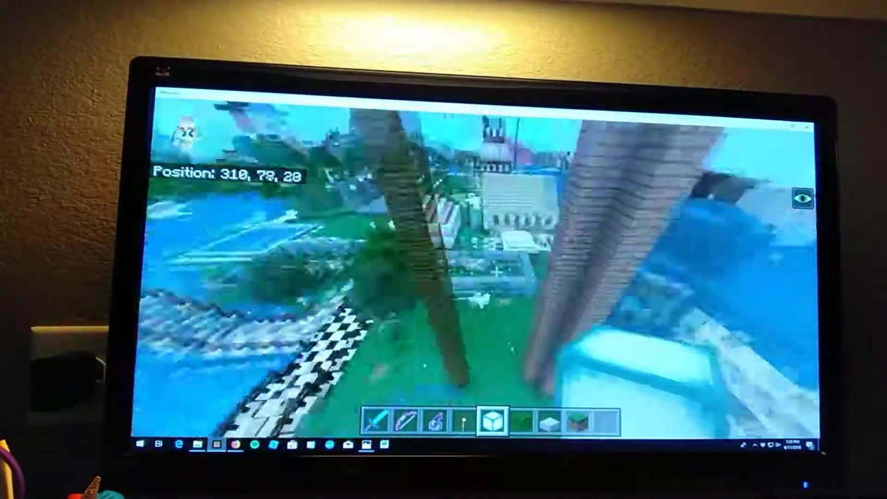
key(w)
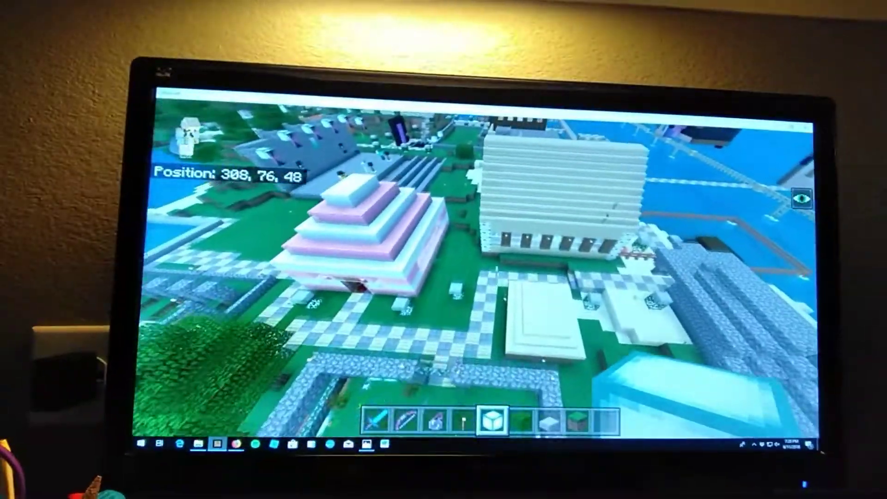
key(w)
key(e)
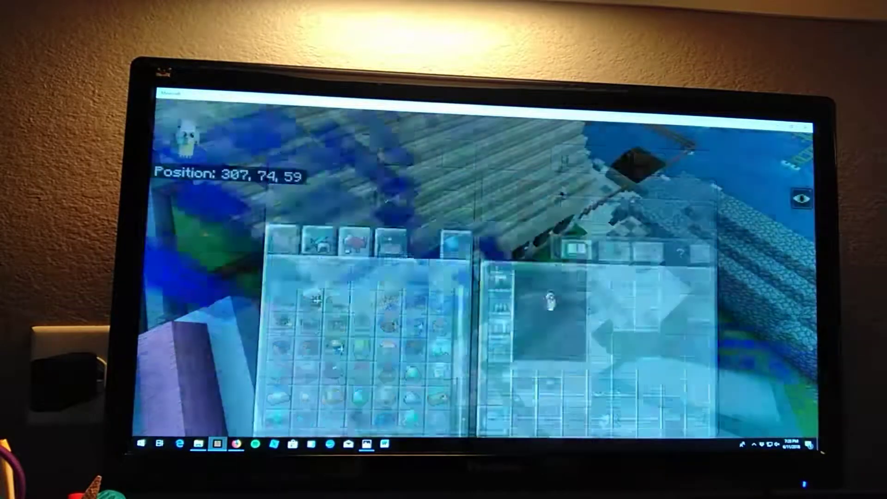
key(Escape)
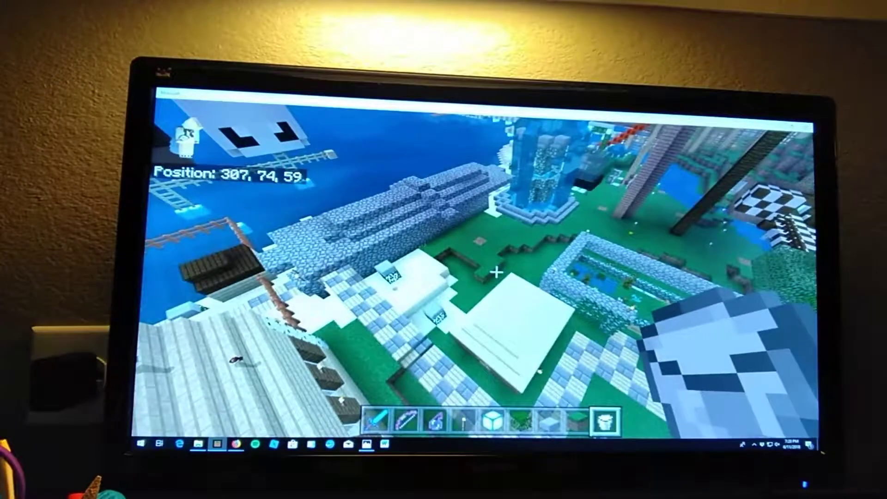
scroll(496, 272, up, 4)
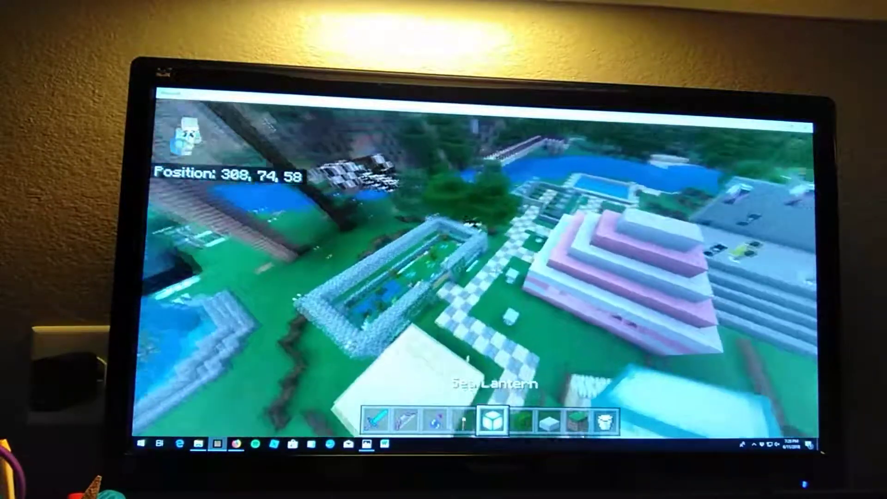
key(w)
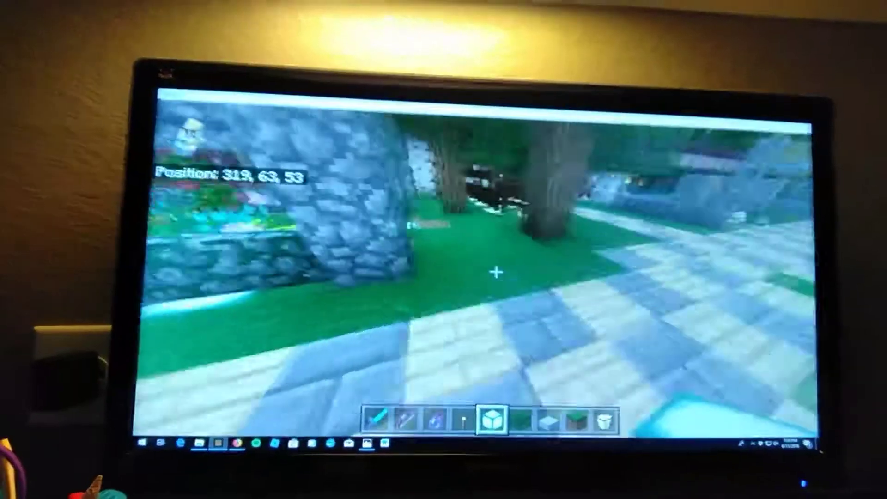
Place a sea lantern on the grass, capped with oak leaves and a stone slab
key(w)
right_click(497, 272)
scroll(496, 272, down, 1)
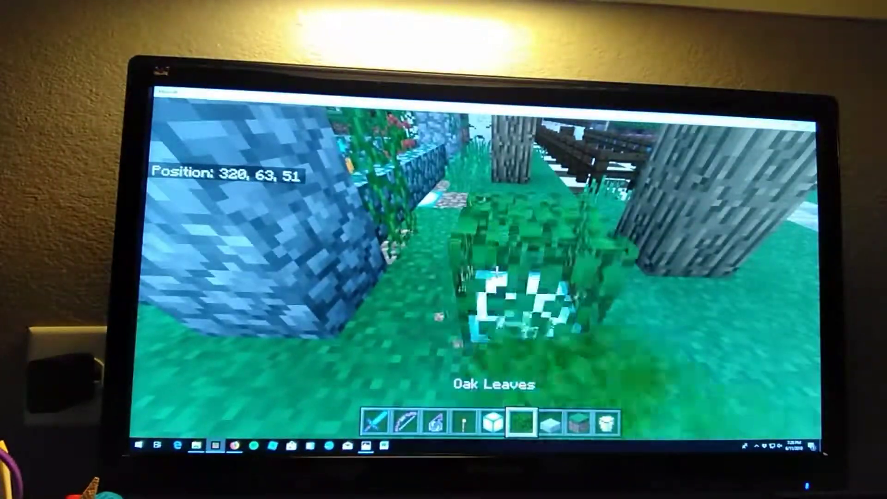
key(s)
scroll(496, 272, down, 1)
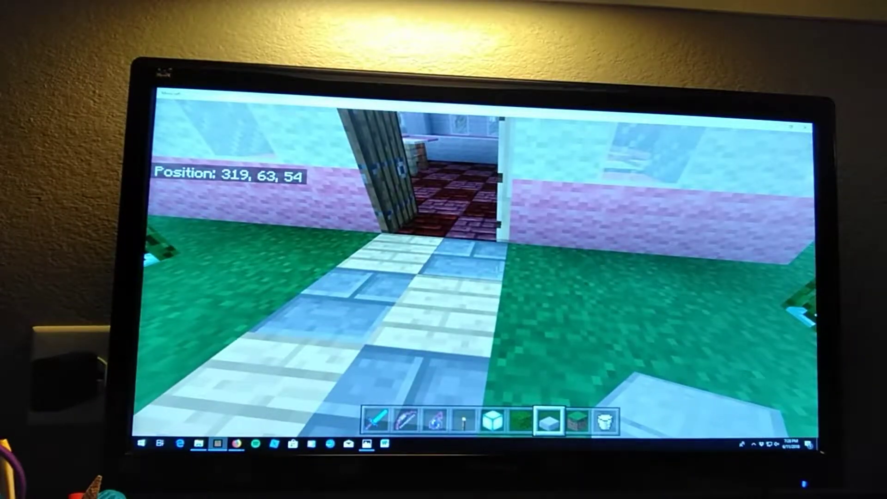
key(s)
right_click(496, 272)
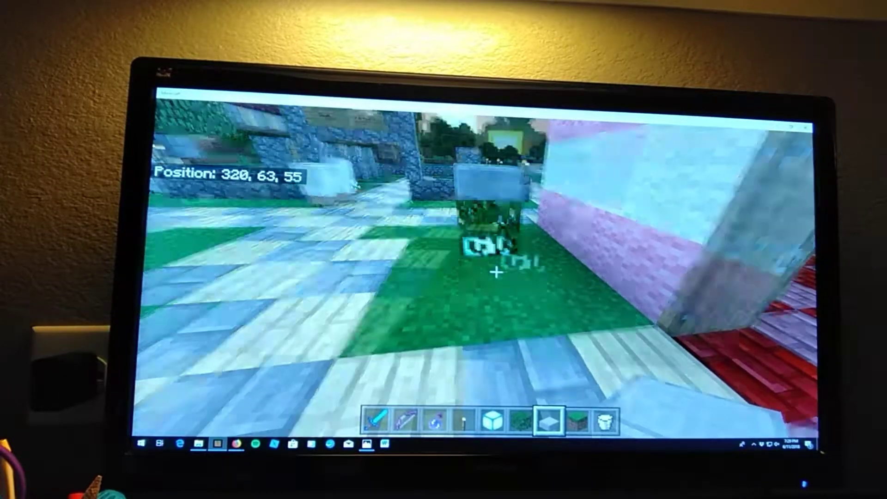
Place a second sea lantern at a tree's base, then head toward the pink building
key(w)
key(w)
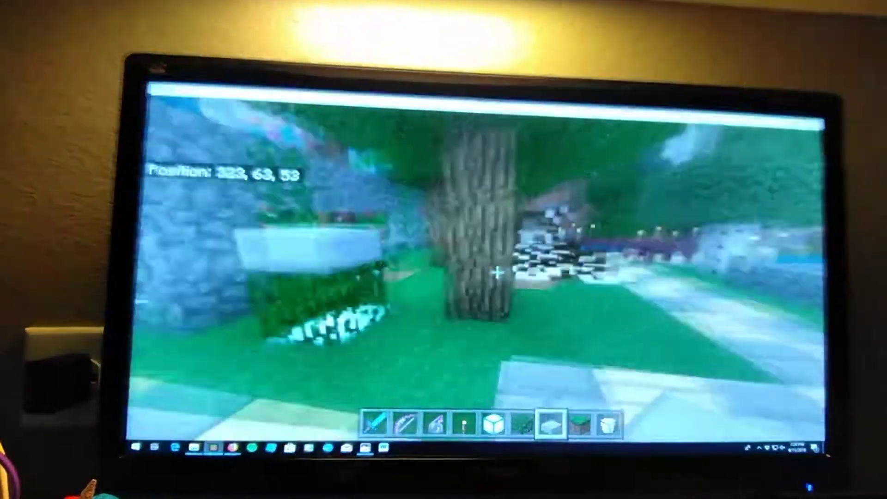
scroll(497, 273, up, 2)
key(w)
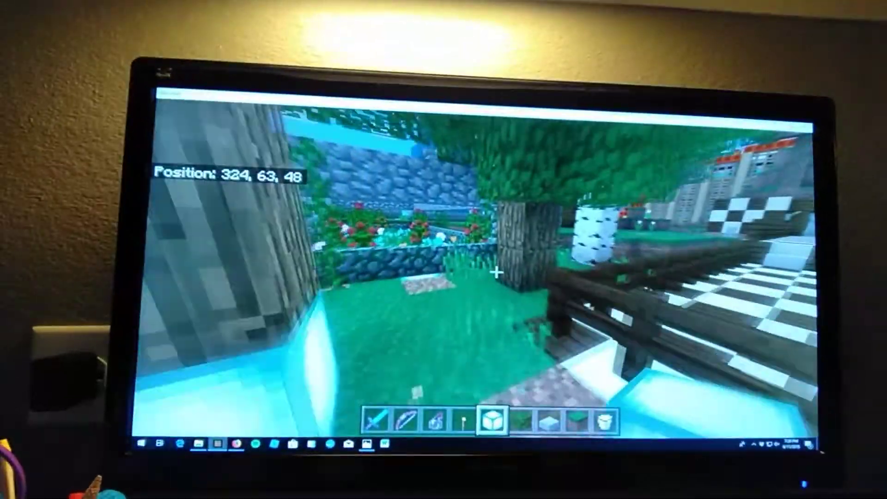
key(w)
right_click(496, 273)
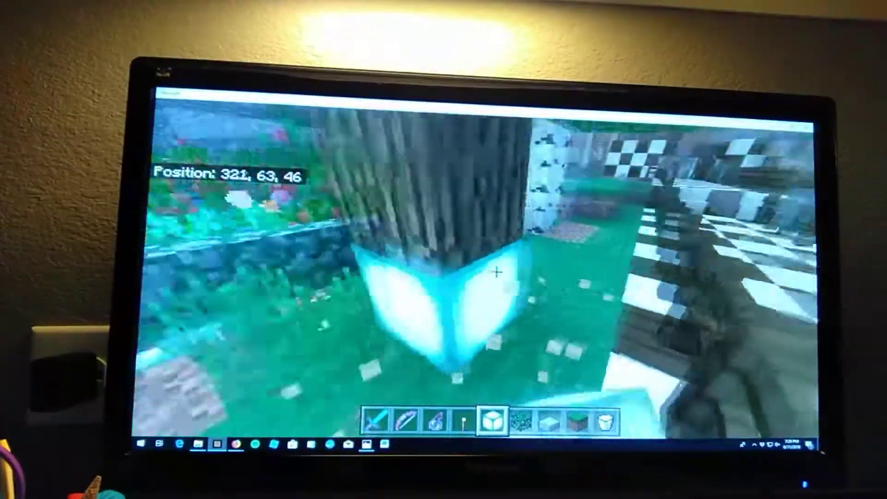
key(w)
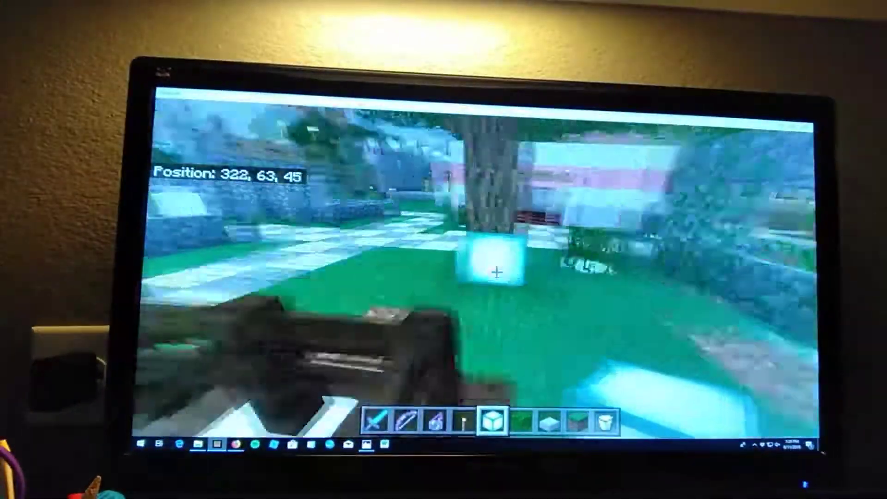
key(w)
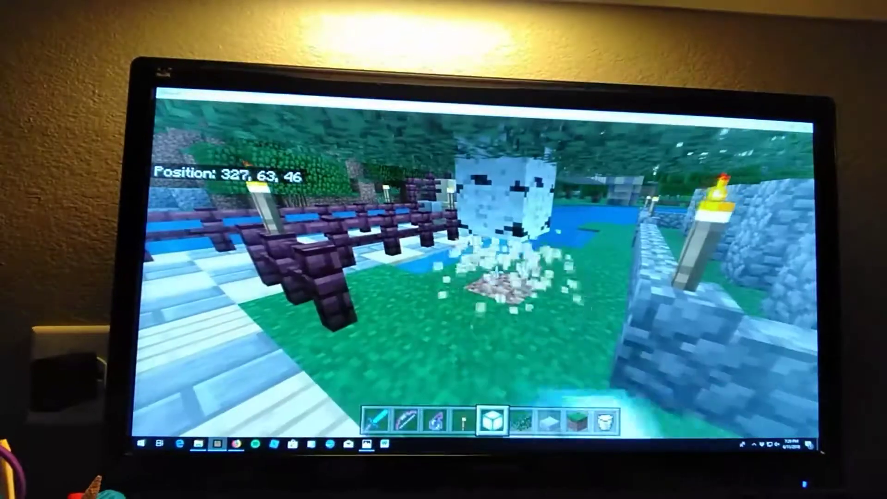
key(w)
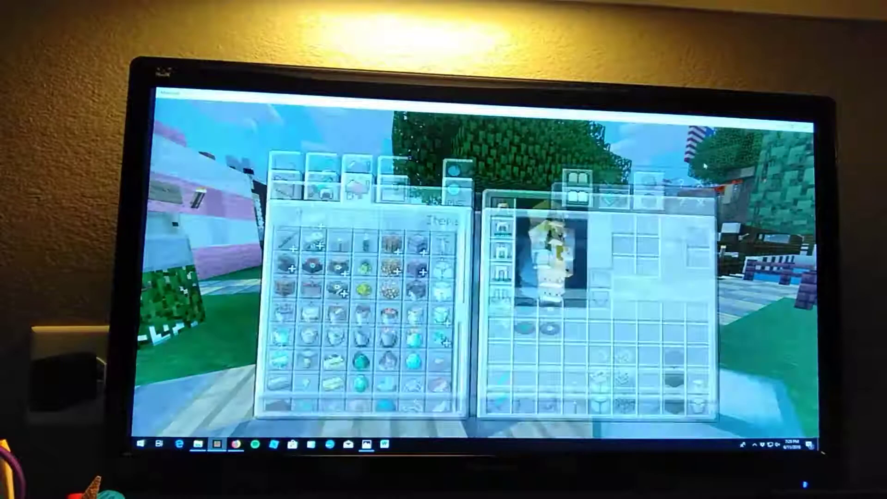
Close the inventory and run /time set 61000 from chat to bring night
key(e)
key(s)
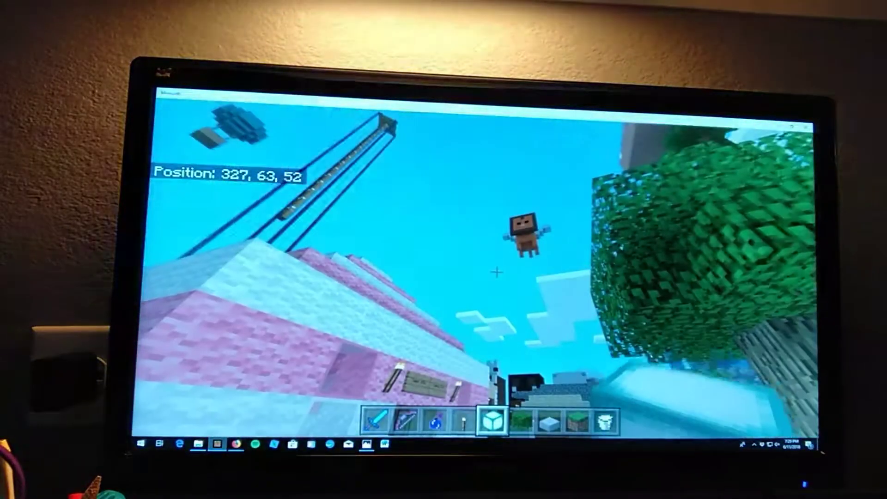
key(Escape)
key(Escape)
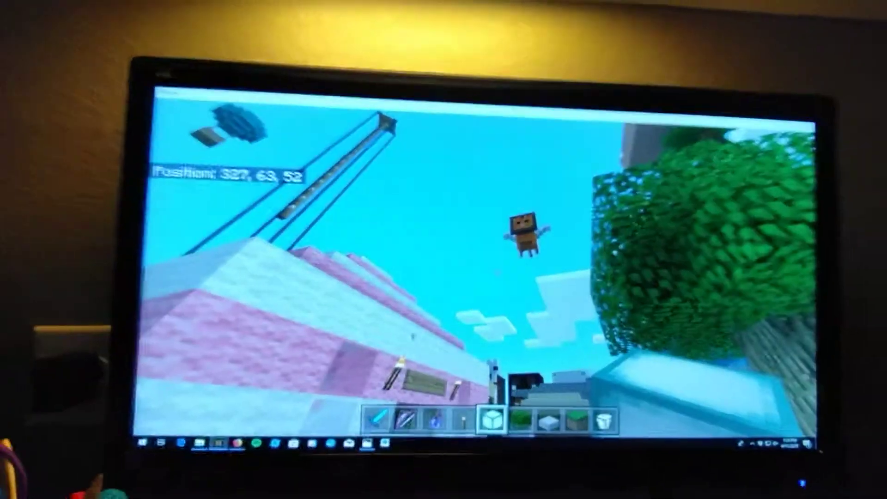
key(t)
click(196, 416)
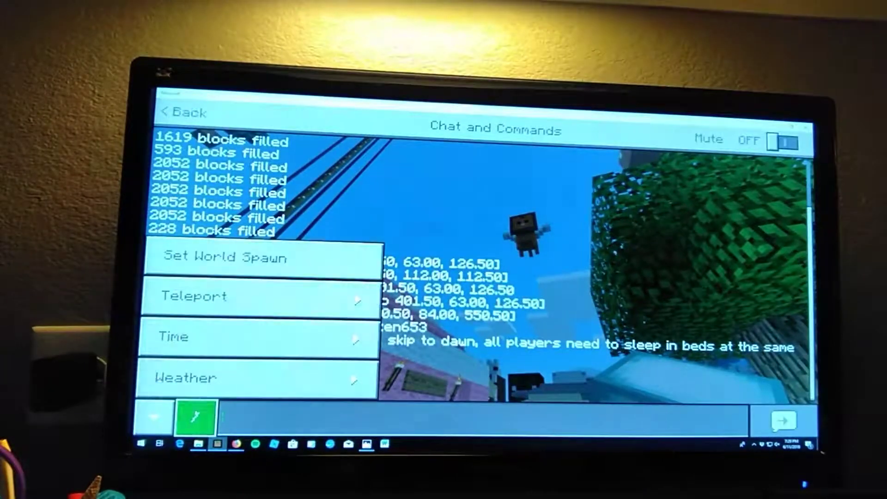
click(218, 344)
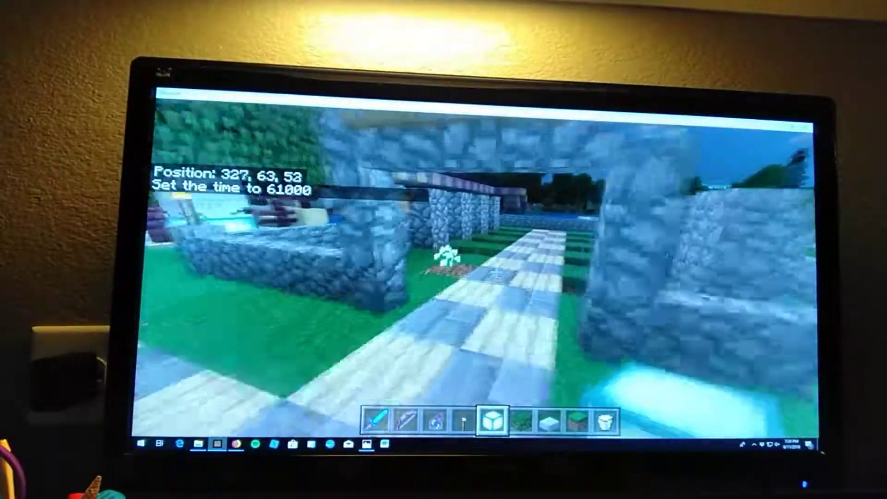
Walk the stone path and place a sea lantern at the cobblestone wall's base
key(w)
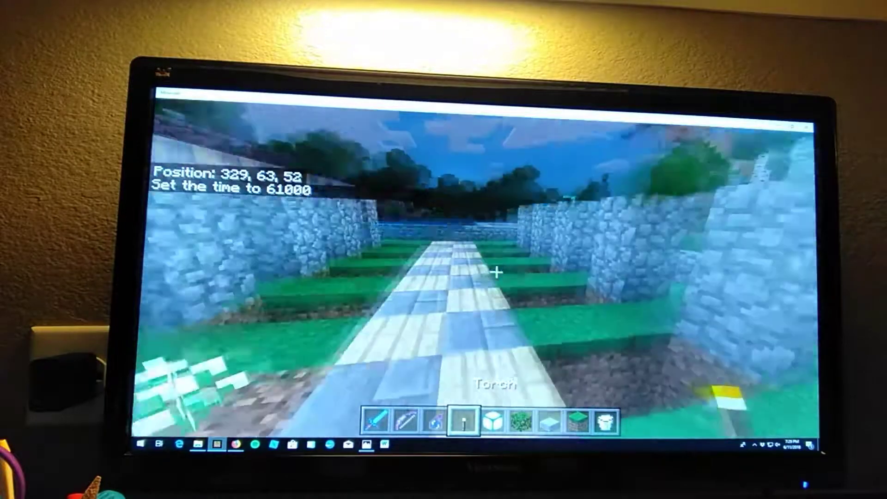
key(w)
key(w)
key(5)
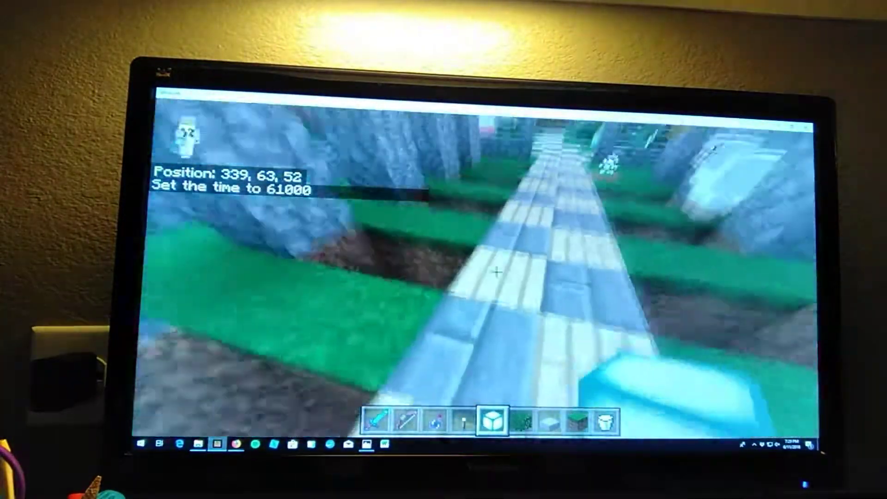
key(w)
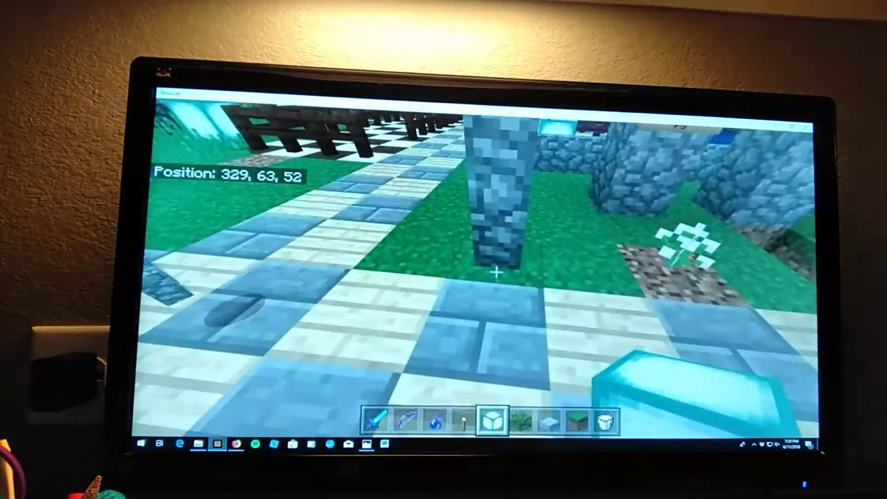
right_click(496, 273)
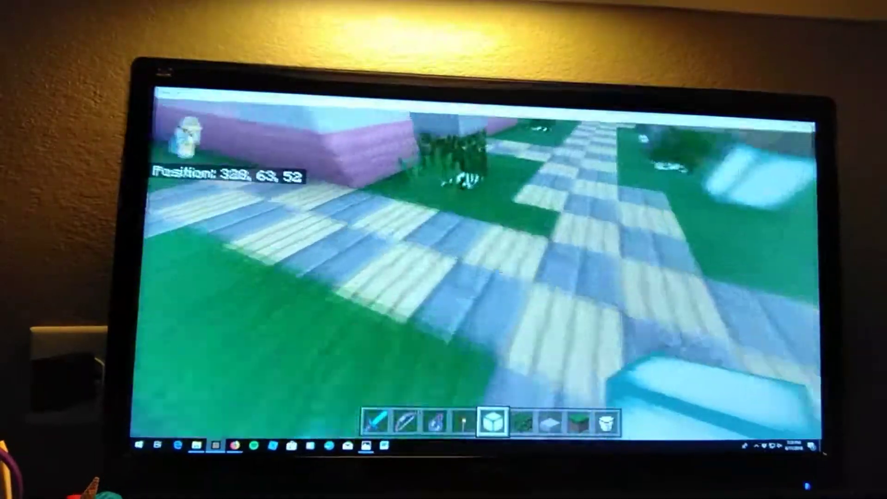
Fly up over the village and descend into the pink building's corridor
key(w)
key(w)
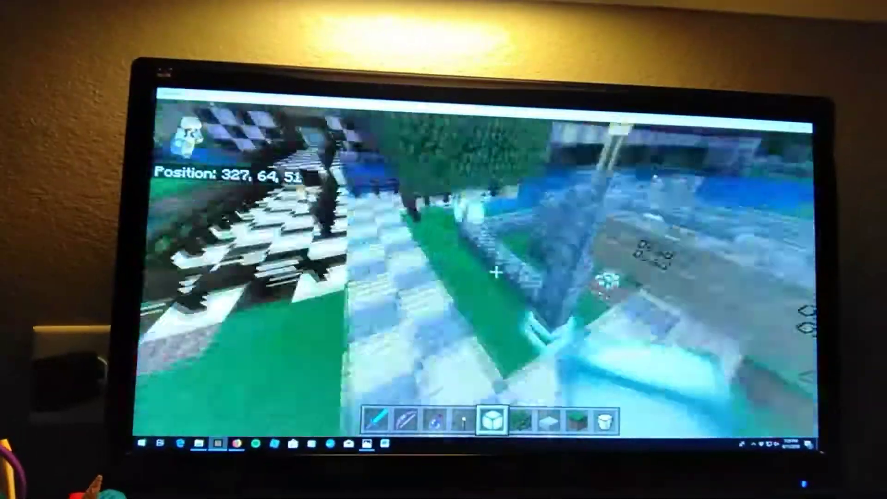
key(space)
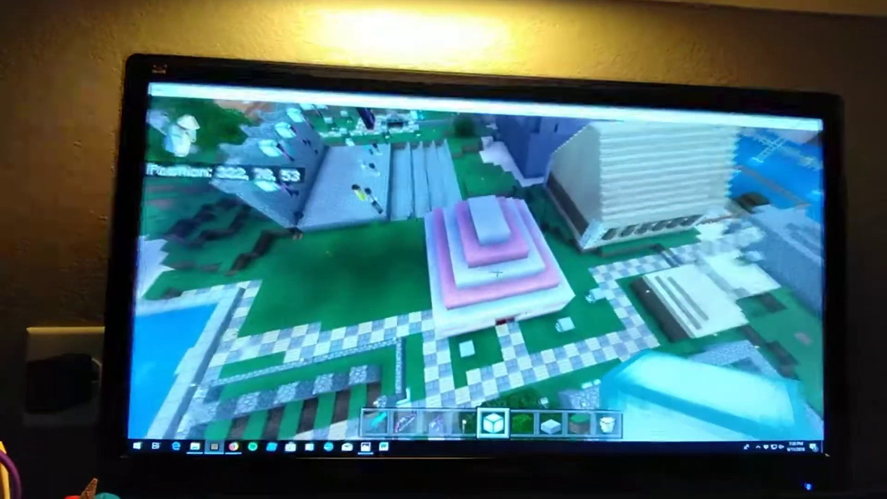
key(shift)
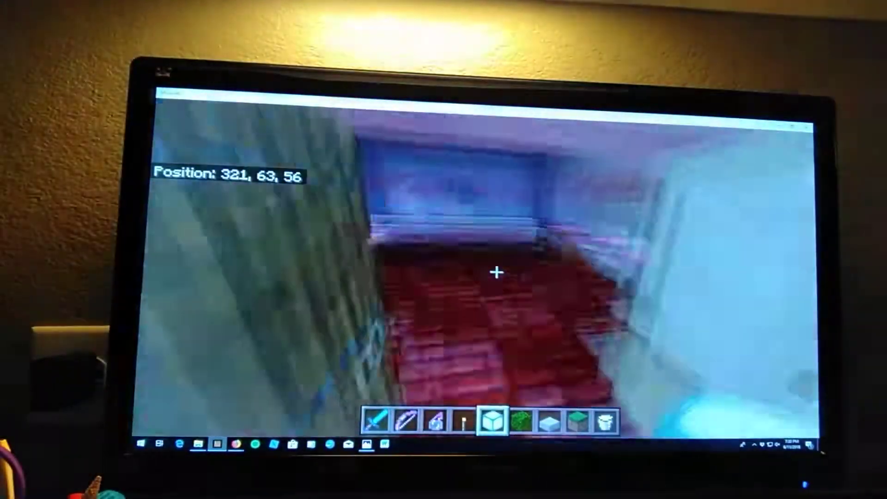
key(w)
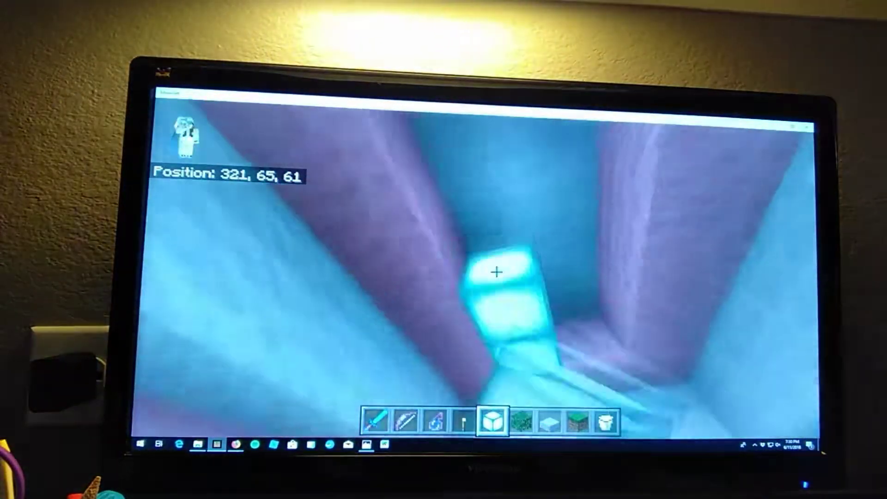
Walk beneath the glowing sea-lantern ceiling and out to the Candy Shop's front door
key(w)
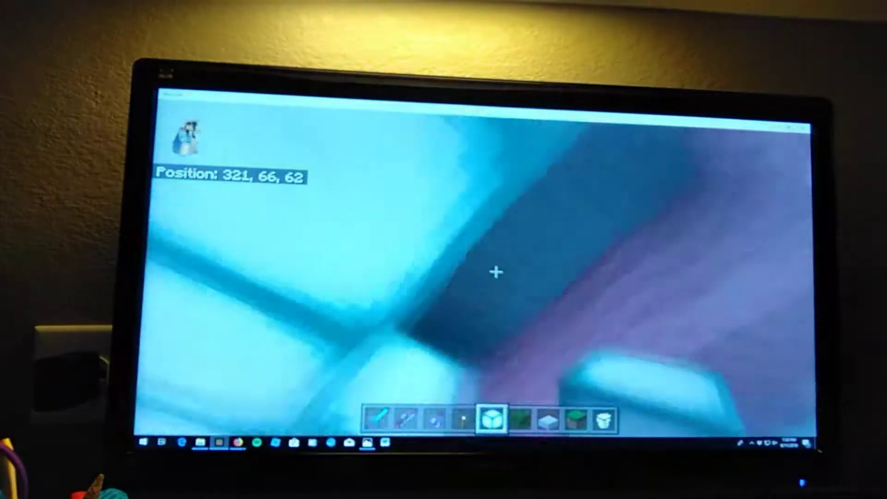
key(w)
key(w)
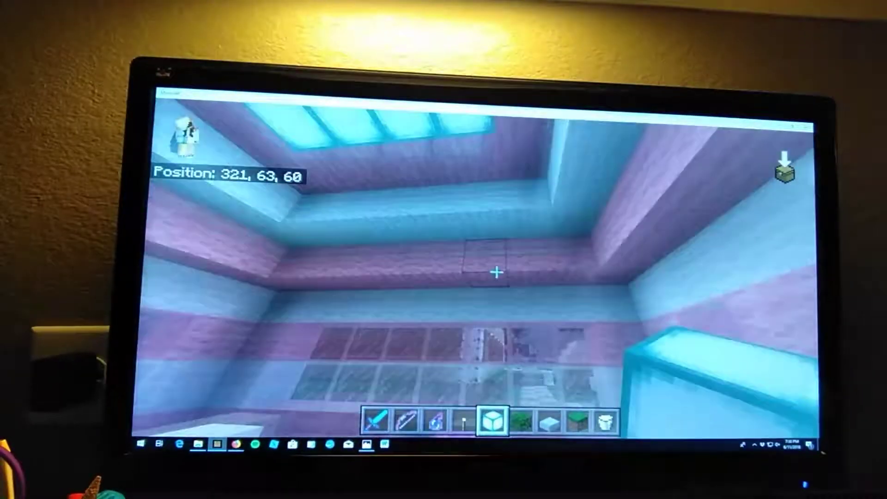
key(w)
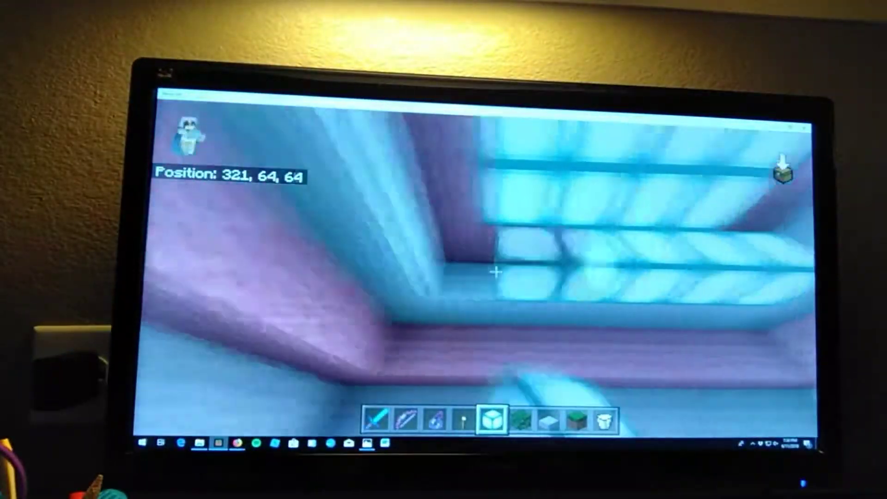
key(w)
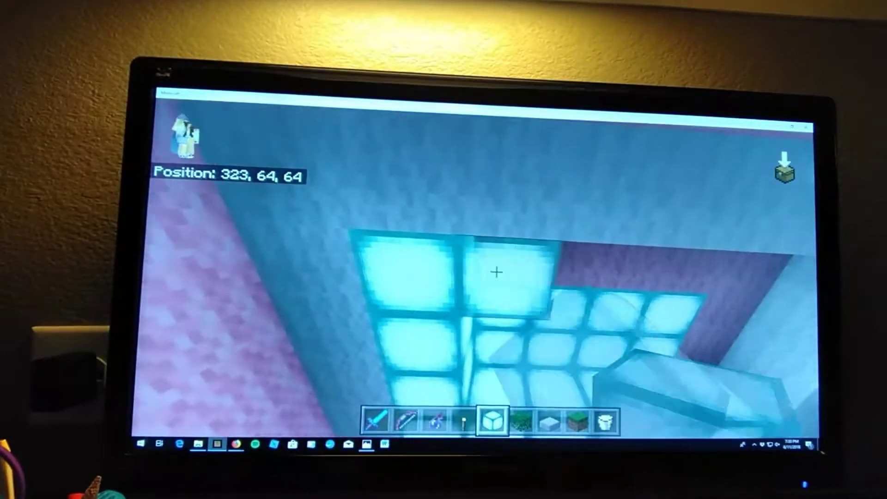
key(w)
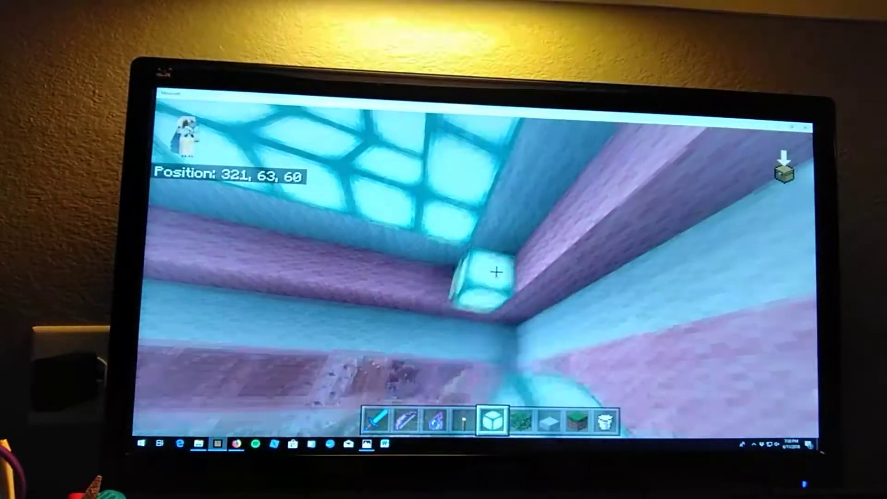
key(s)
key(w)
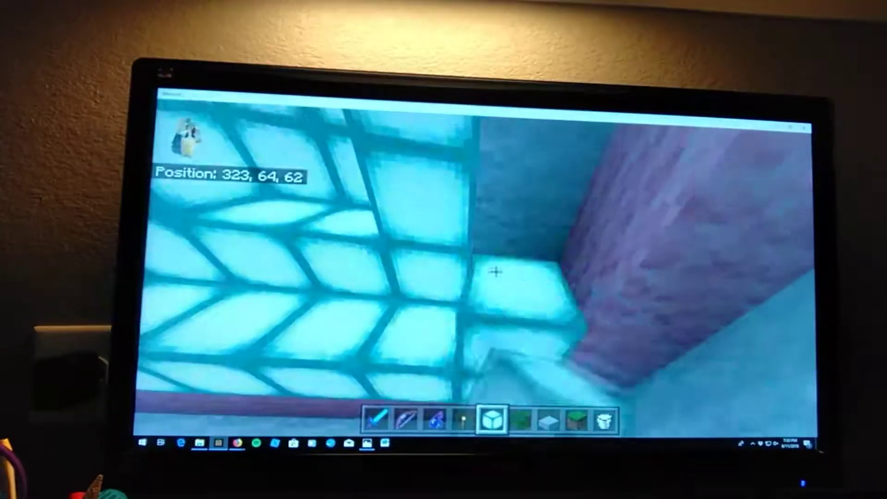
key(w)
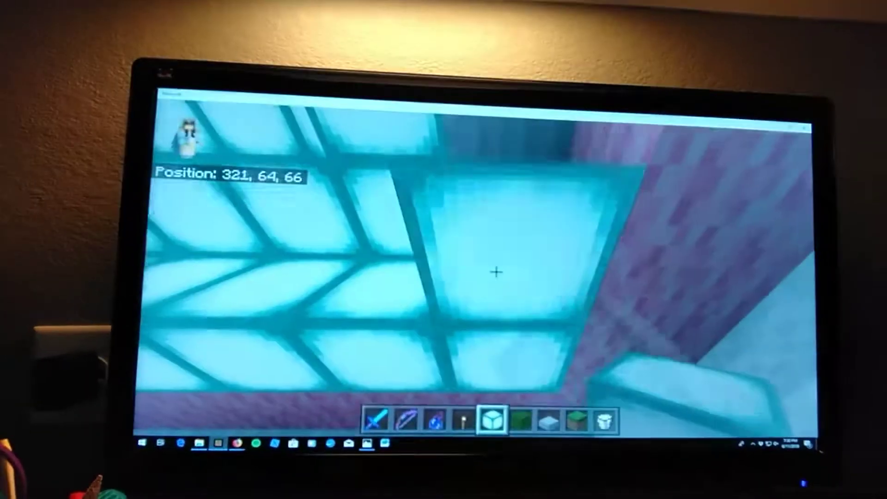
key(w)
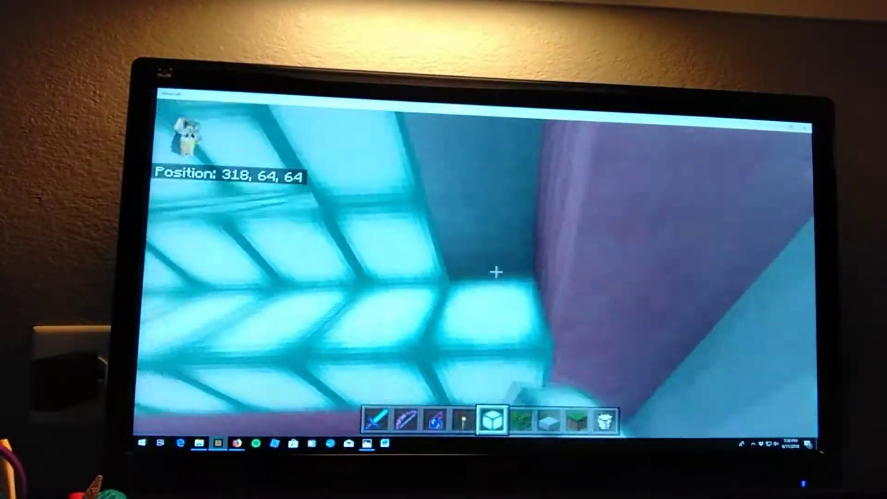
key(w)
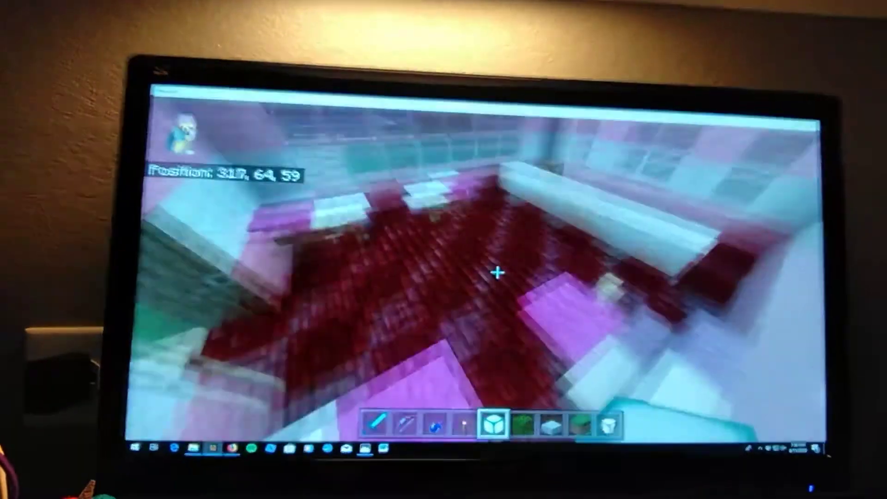
key(w)
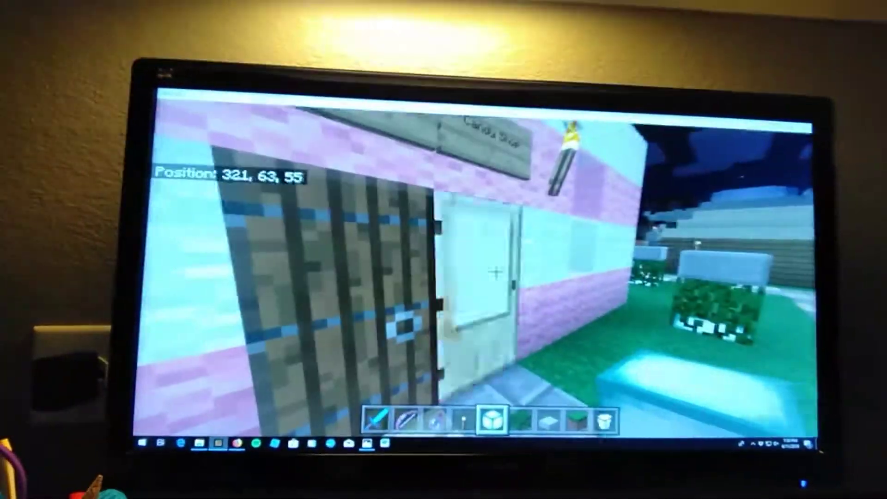
Fly up from the Candy Shop over the houses and river, then along the checkered path
key(w)
key(w)
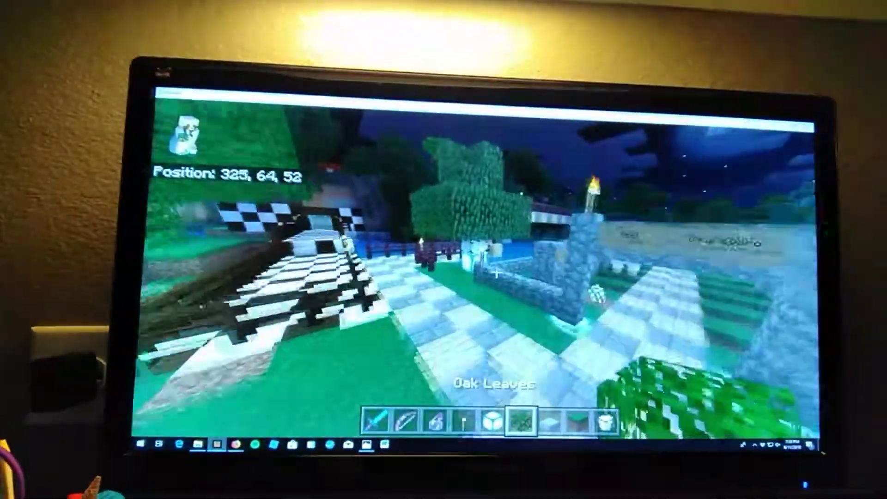
key(w)
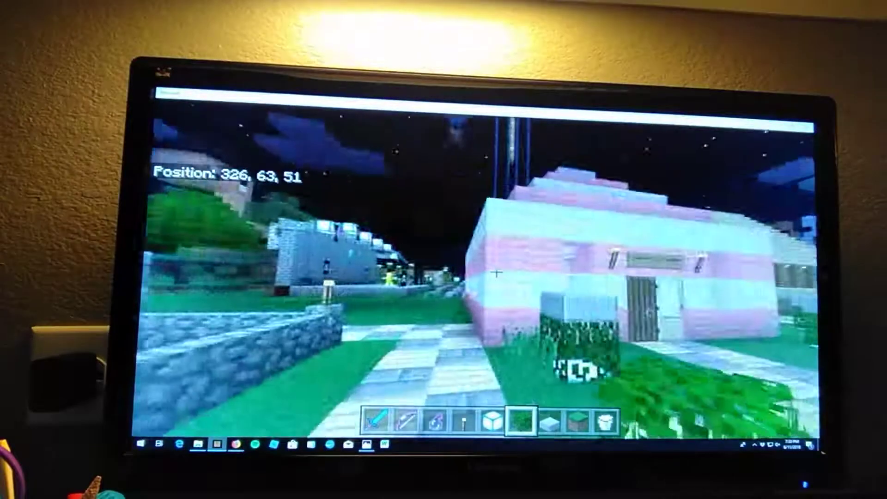
key(space)
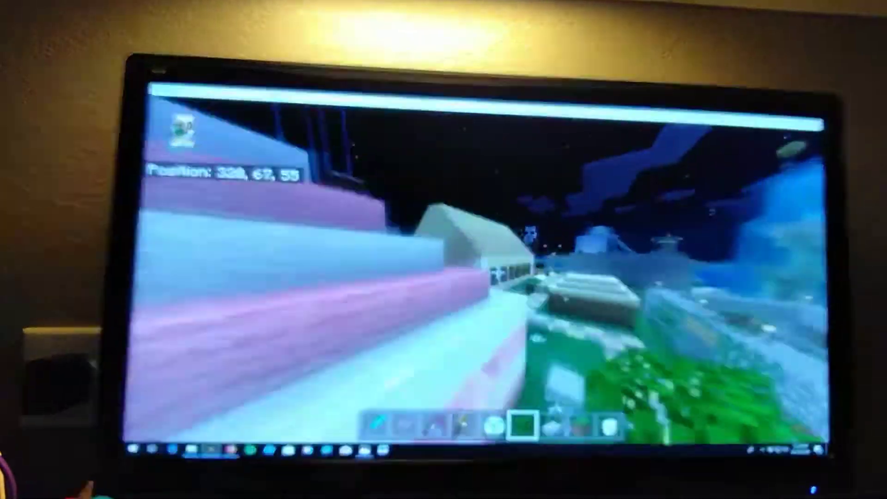
key(w)
key(w)
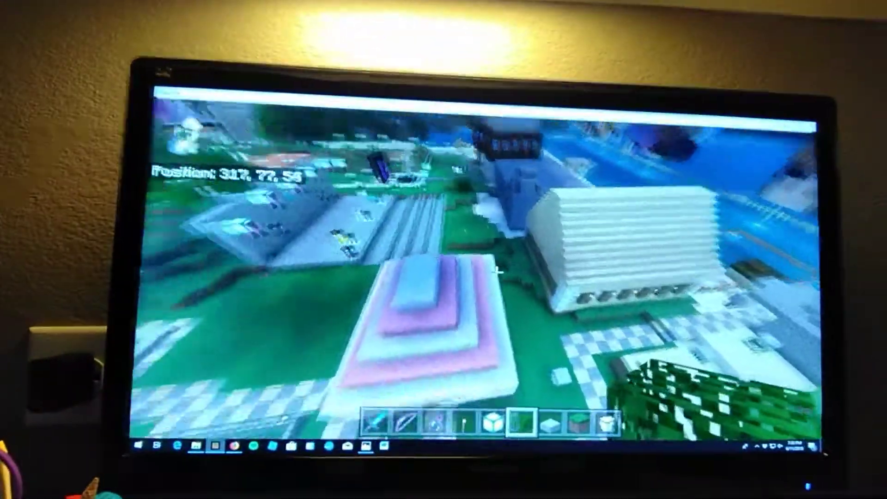
key(w)
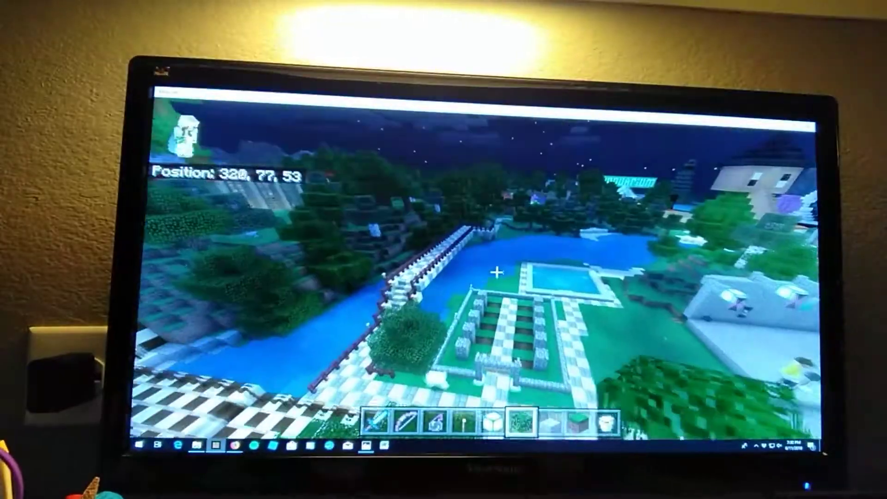
key(w)
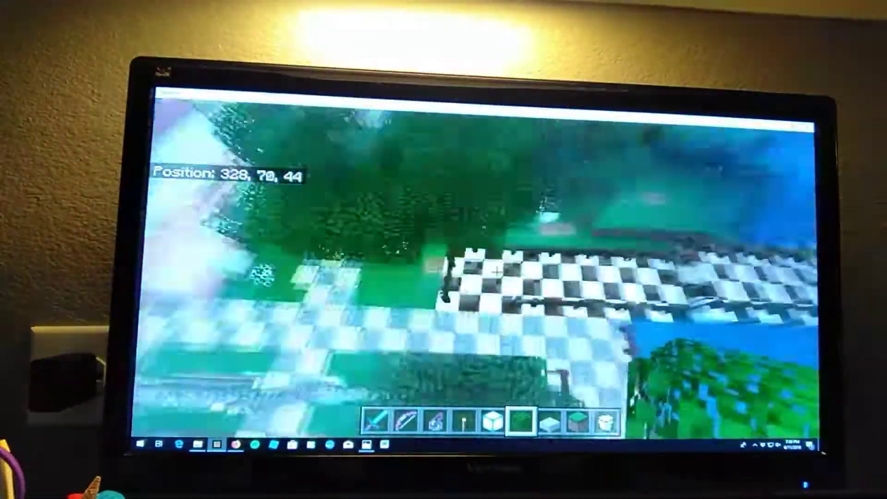
Descend onto the fenced checkerboard bridge and walk along it
key(w)
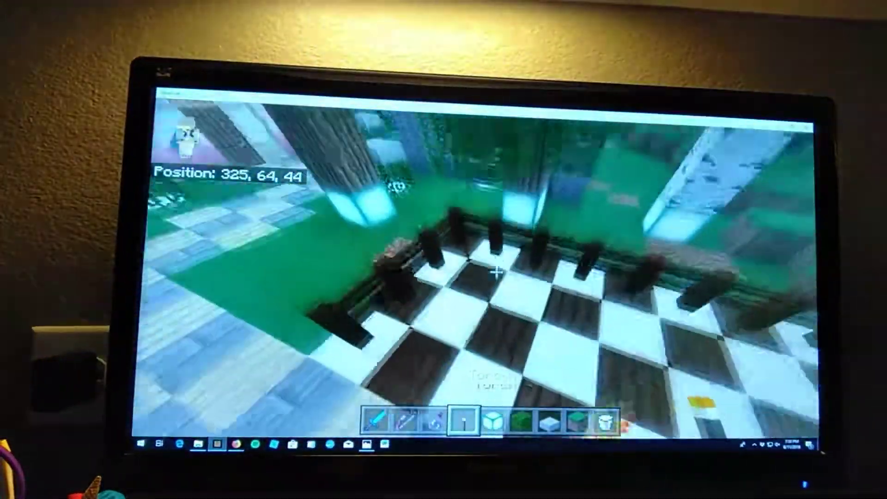
key(w)
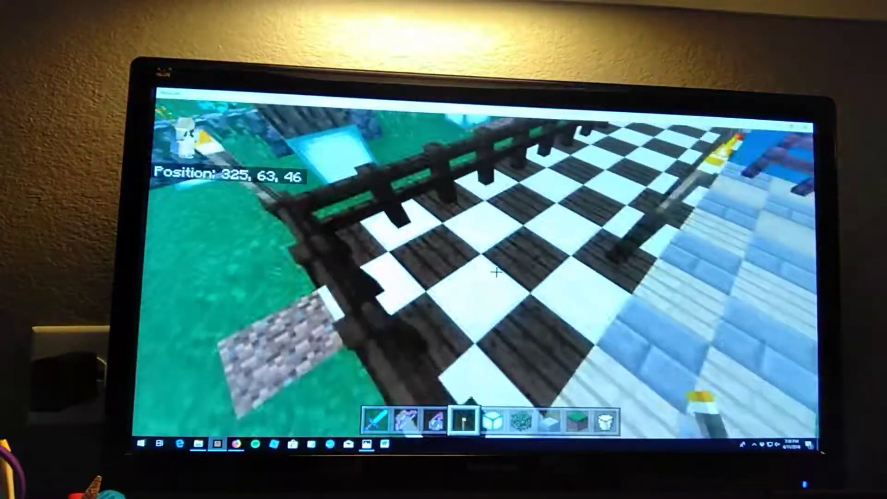
key(w)
key(space)
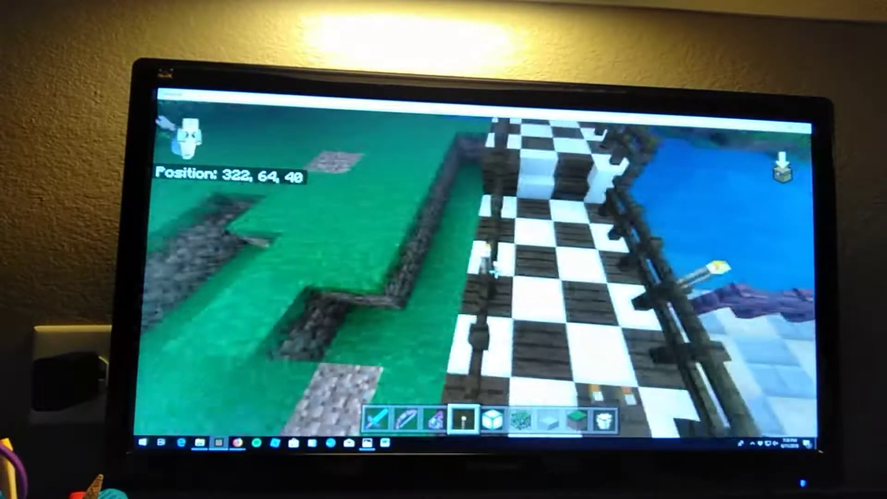
key(w)
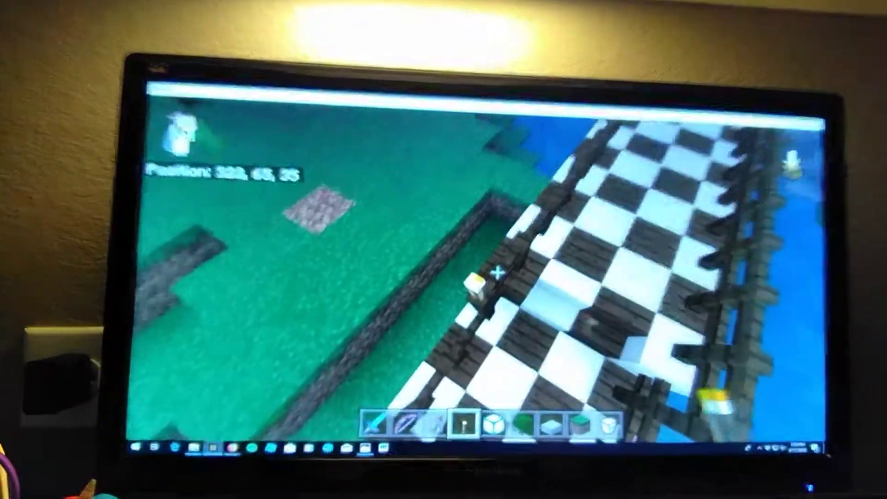
drag(496, 272, 496, 273)
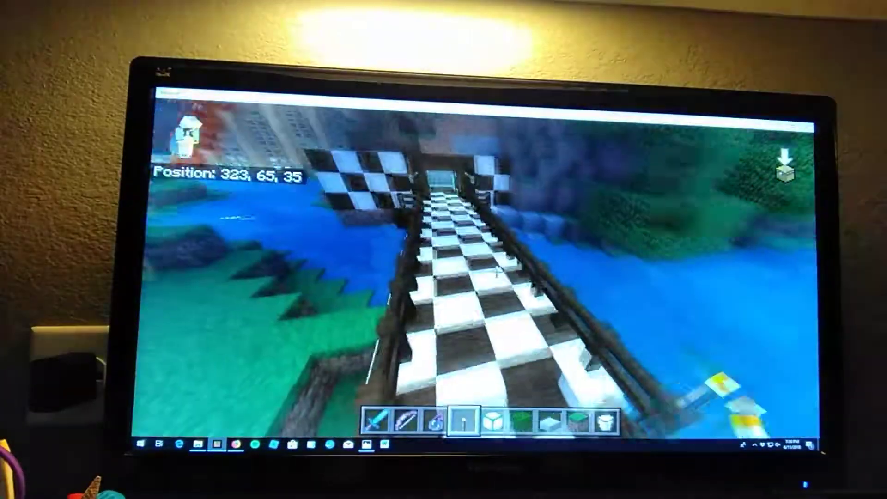
Follow the bridge into the glass-lit corridor and select the Night Vision splash potion (slot 3)
key(w)
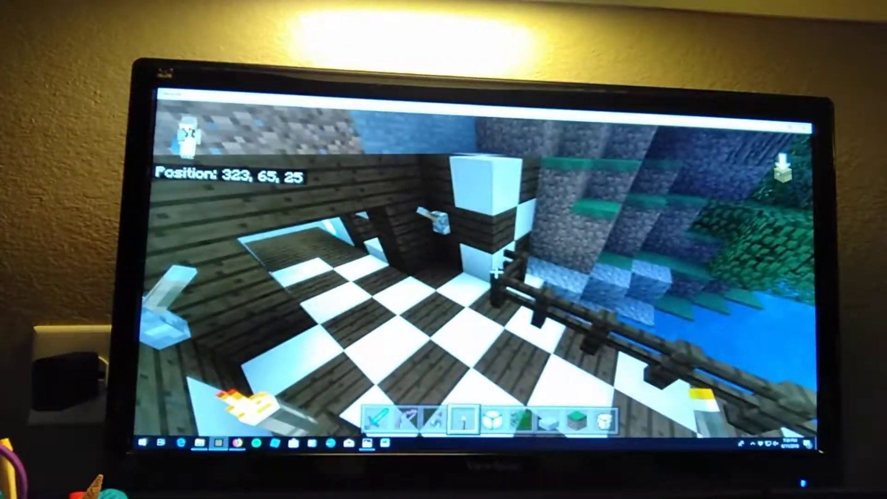
key(w)
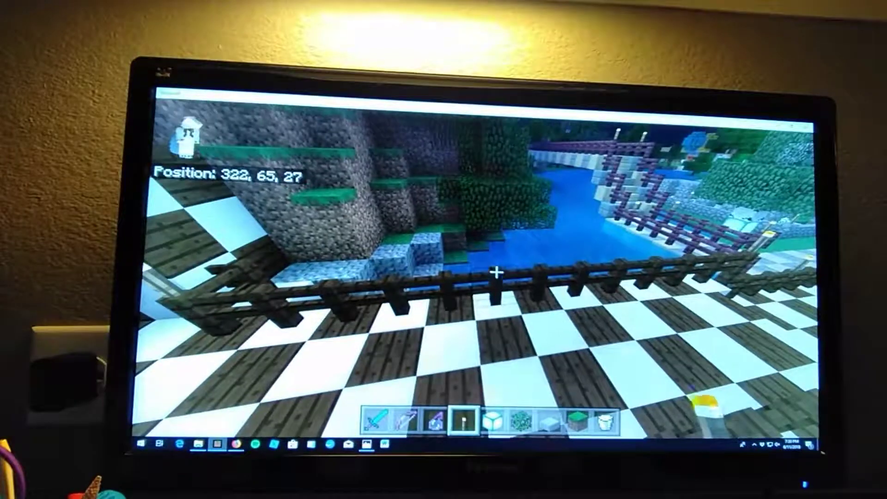
key(w)
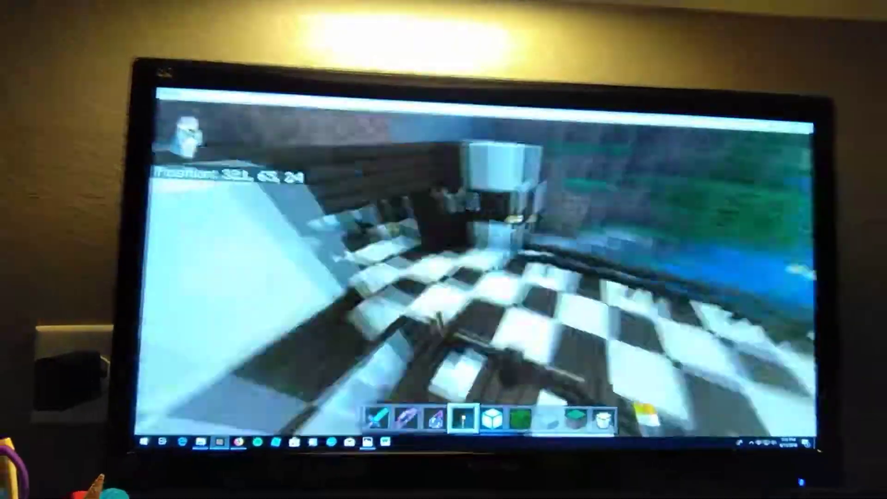
key(w)
key(3)
Walk to the end of the corridor, then out toward the bridge over the water
key(w)
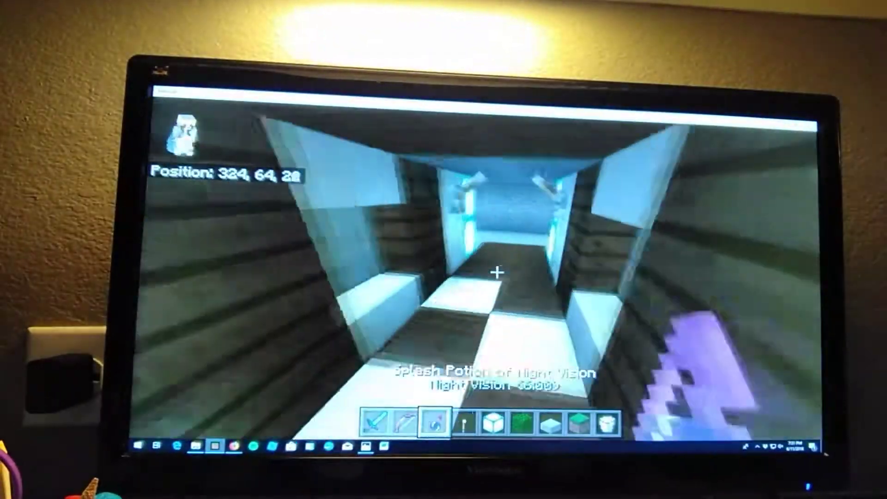
key(w)
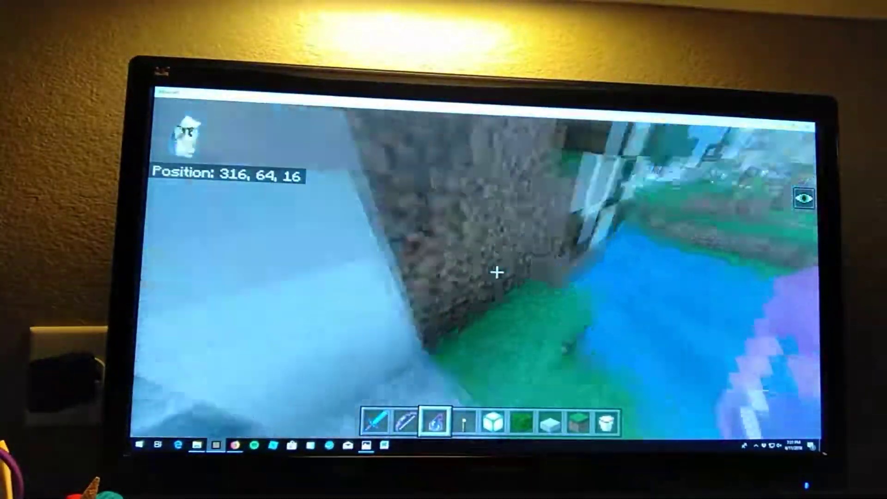
key(w)
scroll(496, 272, down, 4)
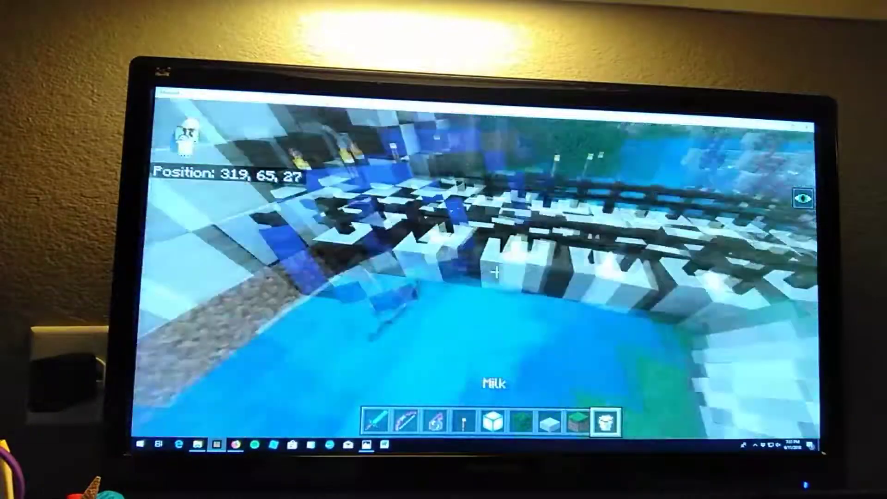
Fly up over the river toward the village, then climb out onto the riverbank
key(space)
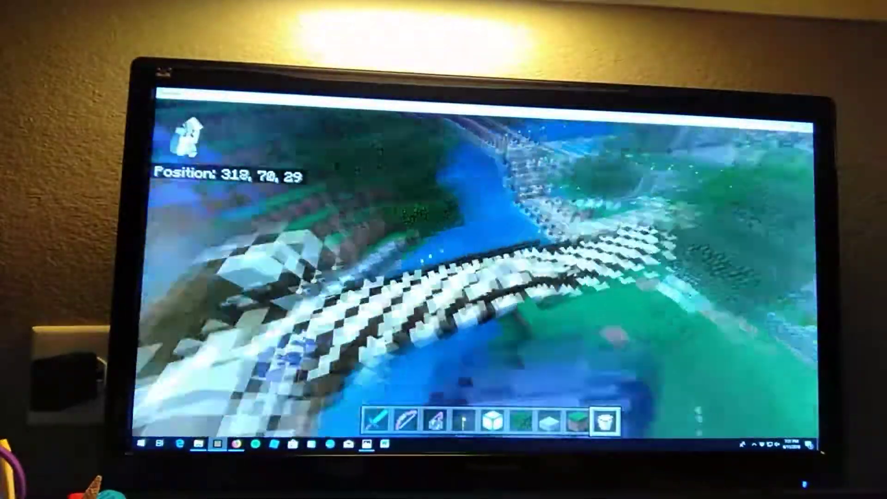
key(space)
key(w)
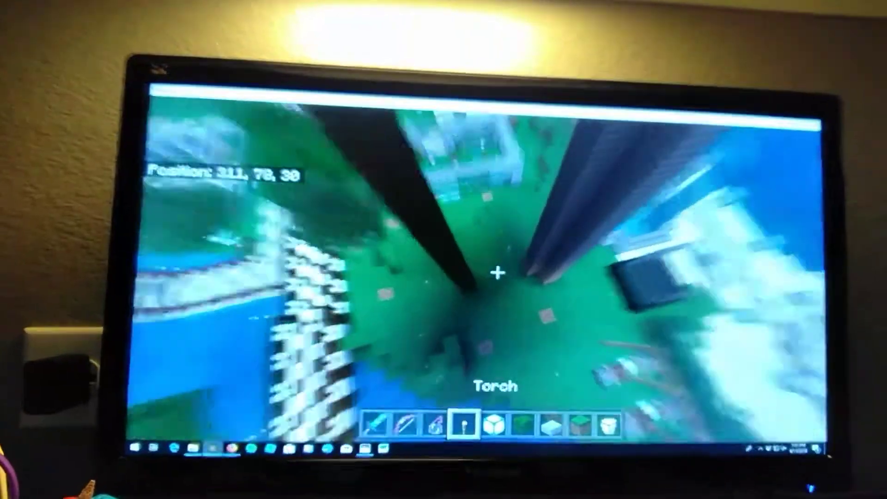
scroll(497, 272, up, 1)
key(space)
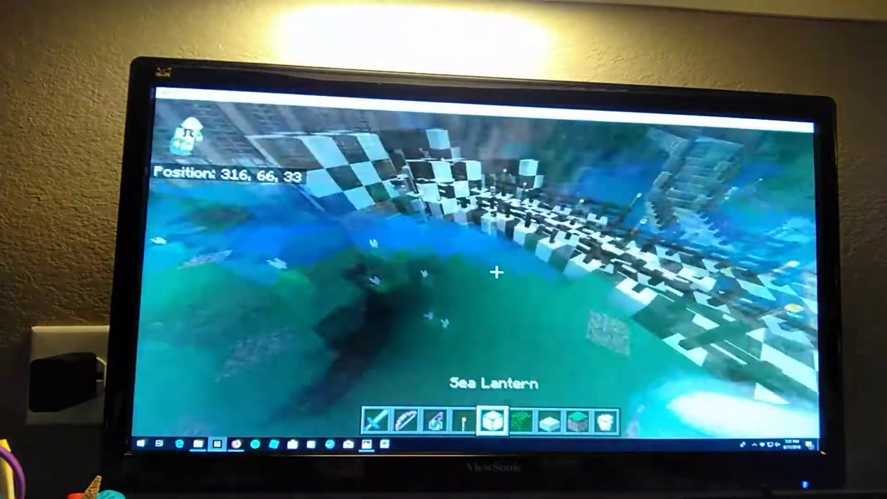
key(w)
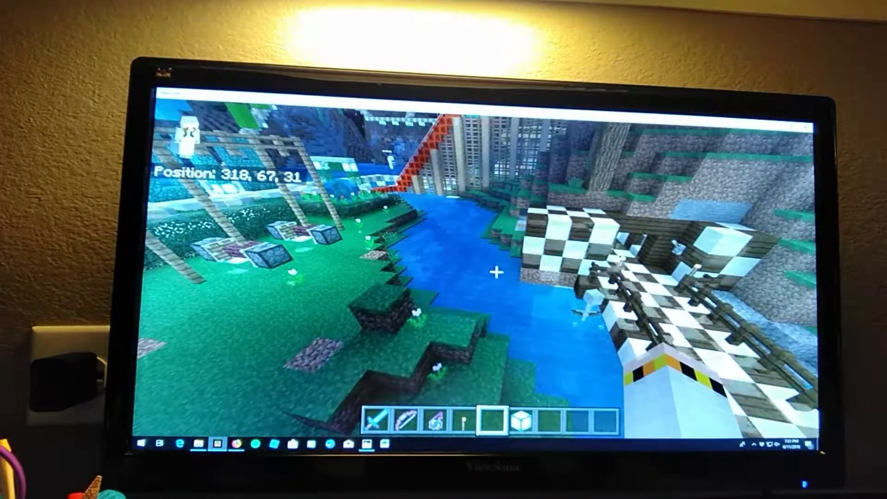
Fly out over the water and dive into the underwater glass chamber
key(w)
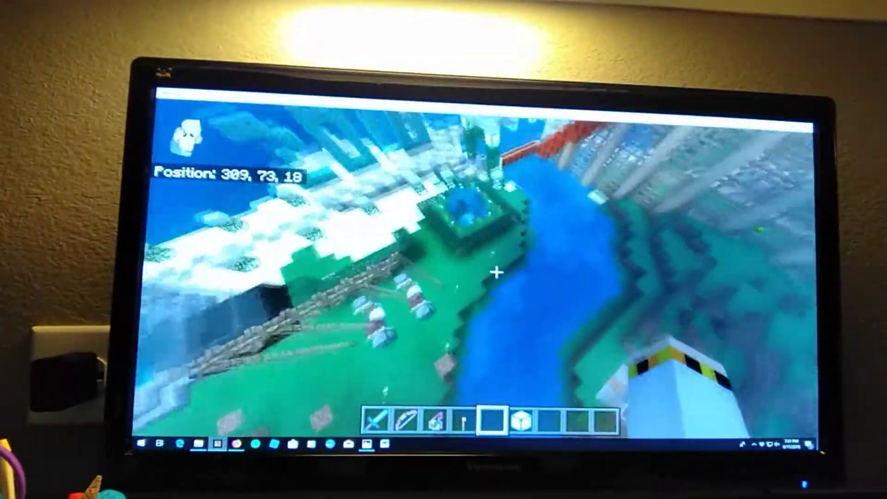
key(w)
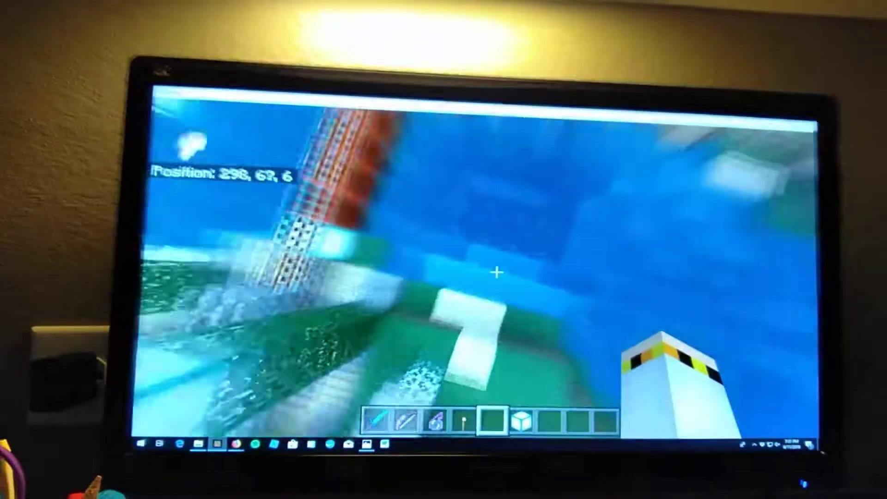
key(w)
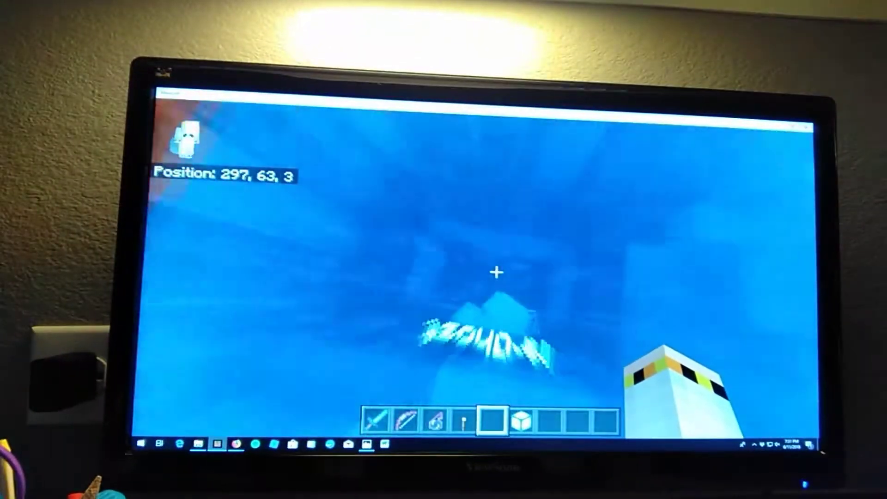
Look around the glass chamber's walls and ceiling, then swim back toward the surface
key(w)
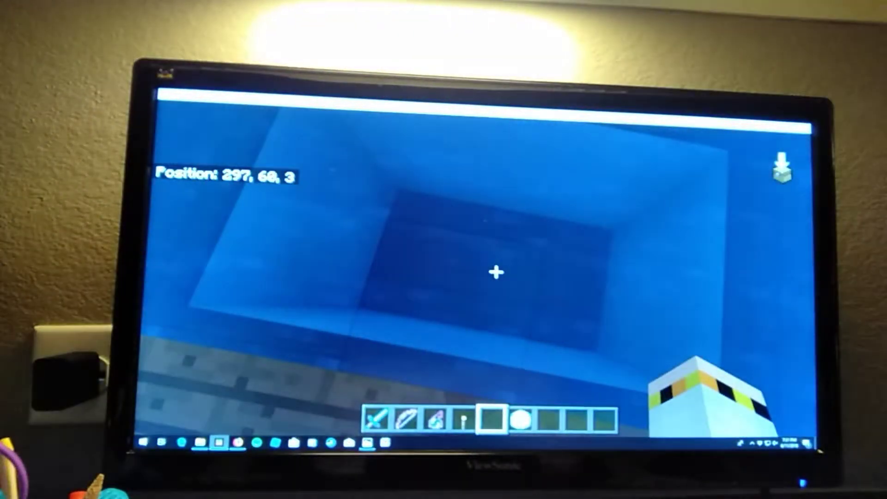
key(w)
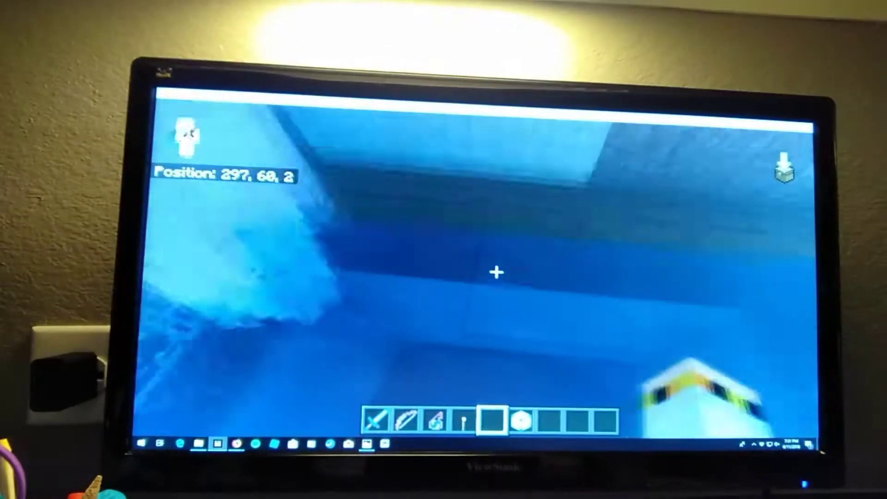
key(w)
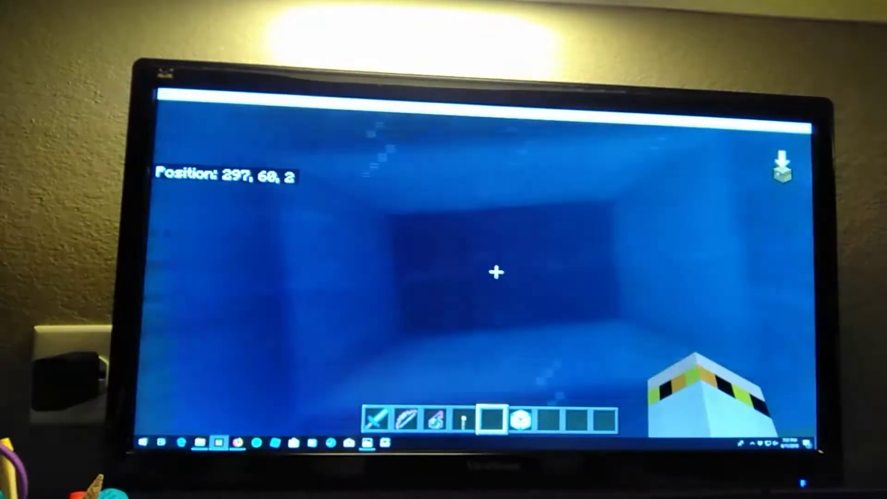
key(space)
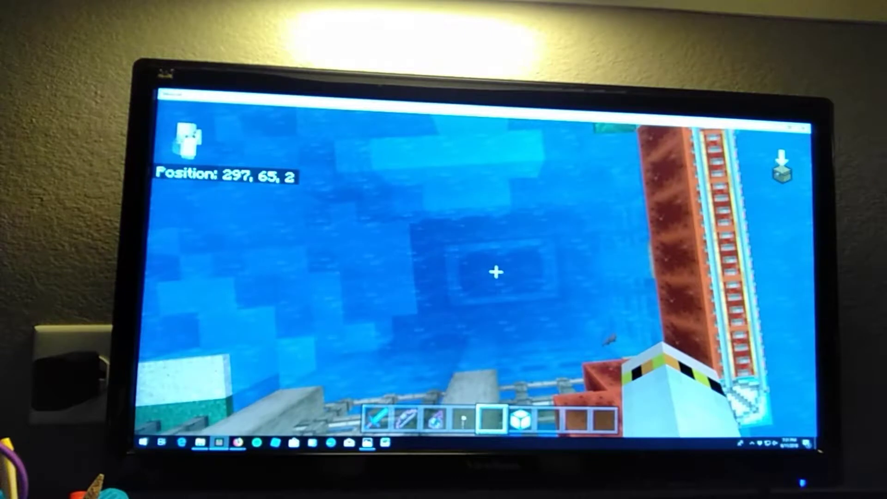